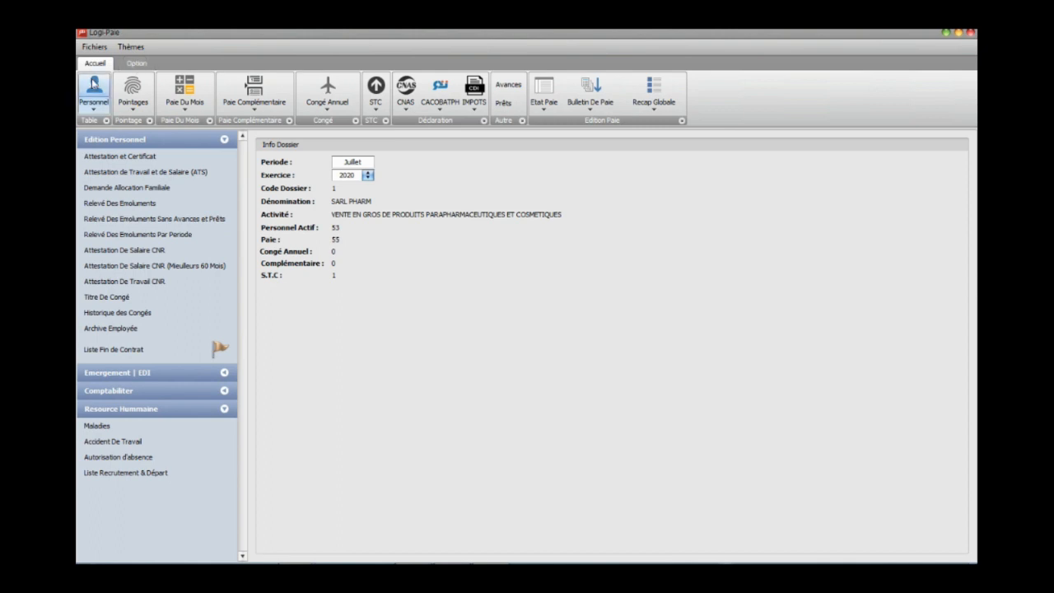
Open the personnel records and view the print options for the first employee in the list.
{"action": "left_click", "coordinate": [99, 102]}
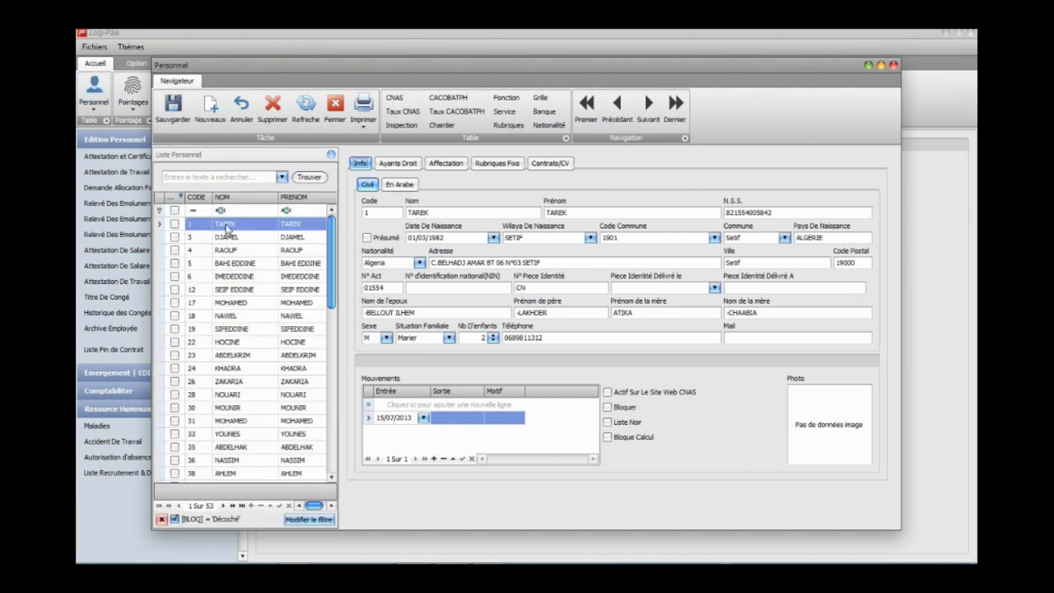
{"action": "right_click", "coordinate": [228, 229]}
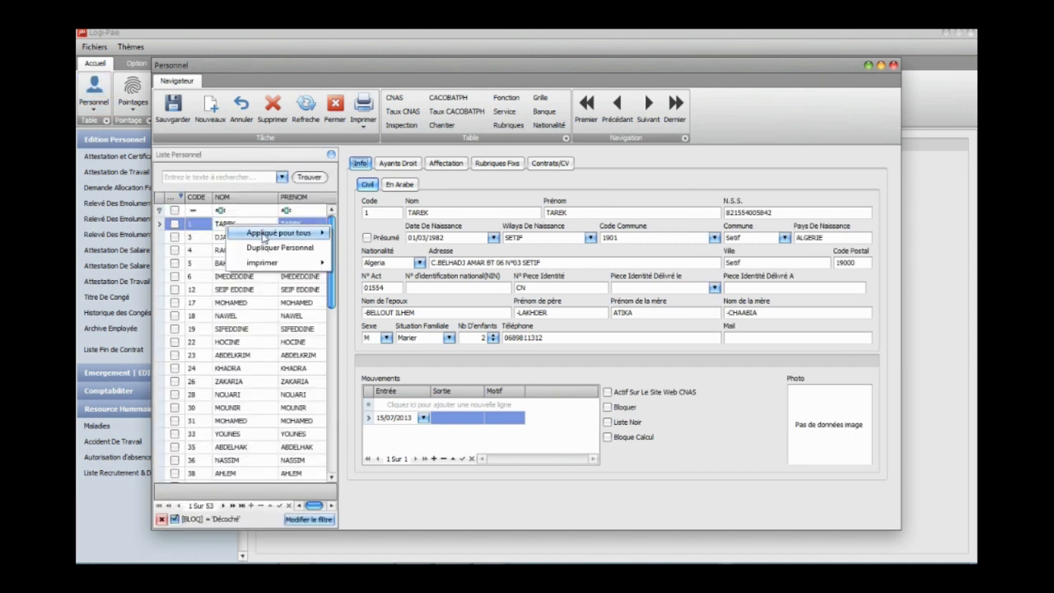
{"action": "mouse_move", "coordinate": [265, 272]}
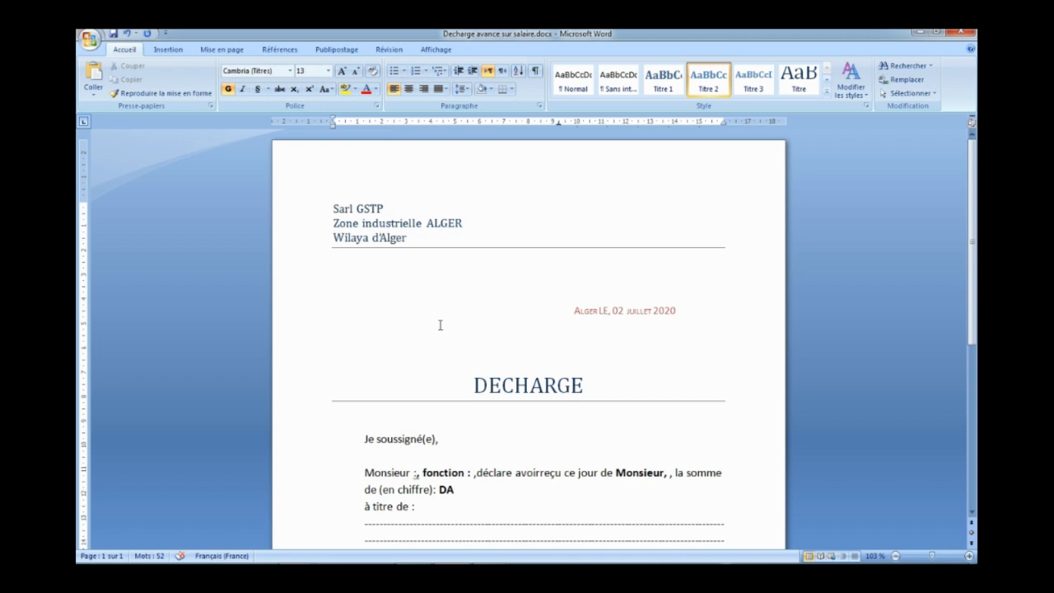
Switch to Microsoft Word and copy the title DECHARGE from the salary advance discharge letter.
{"action": "scroll", "coordinate": [441, 326], "scroll_direction": "down", "scroll_amount": 1}
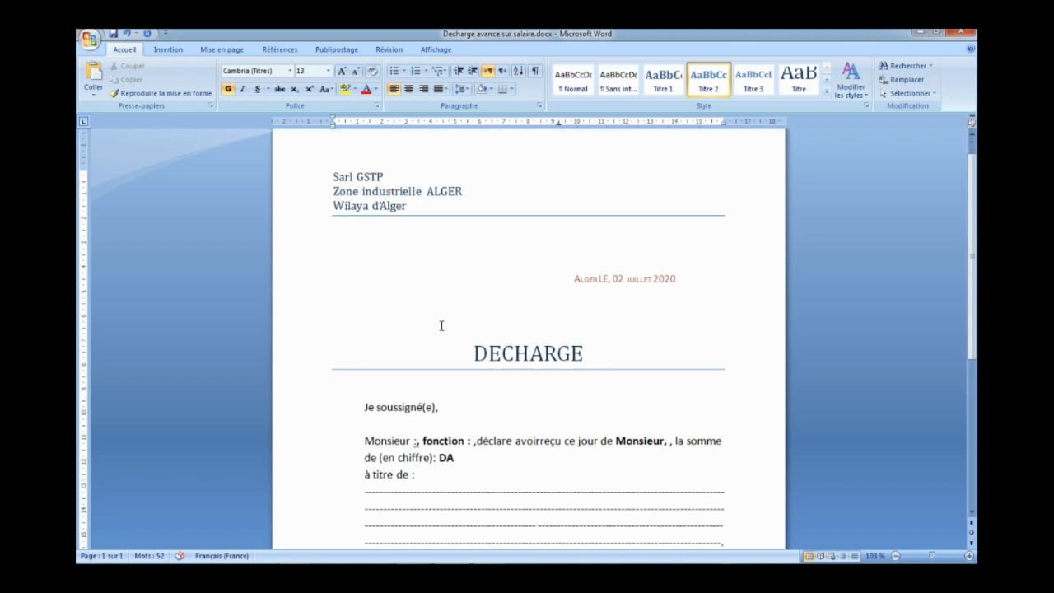
{"action": "left_click_drag", "start_coordinate": [476, 354], "coordinate": [585, 353]}
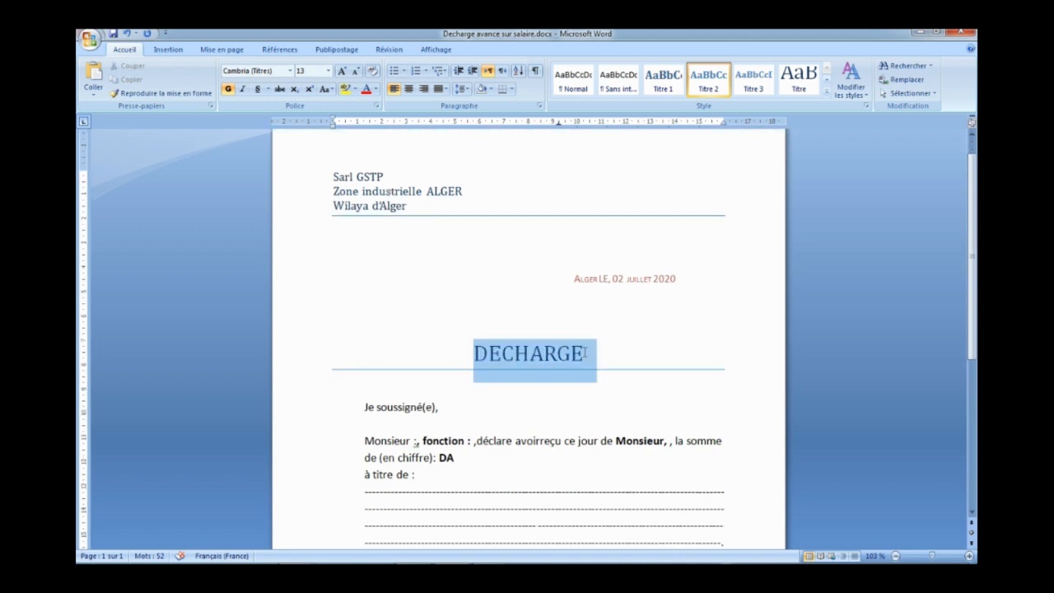
{"action": "right_click", "coordinate": [585, 353]}
{"action": "left_click", "coordinate": [574, 380]}
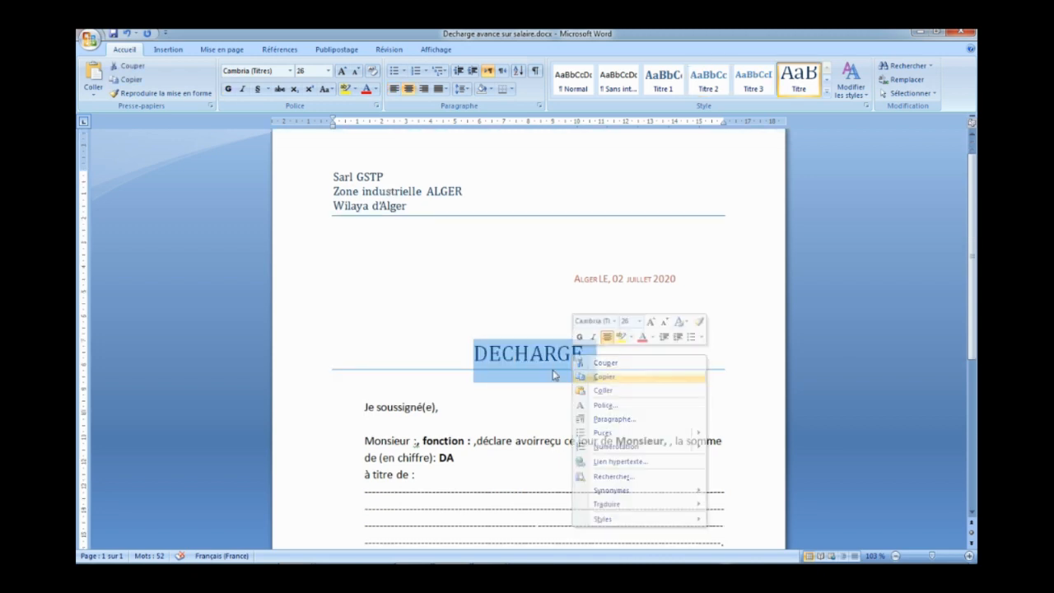
Examine the rest of the discharge letter, including its body text, date and signature lines, and return to Logi-Paie.
{"action": "scroll", "coordinate": [574, 382], "scroll_direction": "down", "scroll_amount": 3}
{"action": "scroll", "coordinate": [570, 376], "scroll_direction": "up", "scroll_amount": 4}
{"action": "scroll", "coordinate": [459, 454], "scroll_direction": "down", "scroll_amount": 4}
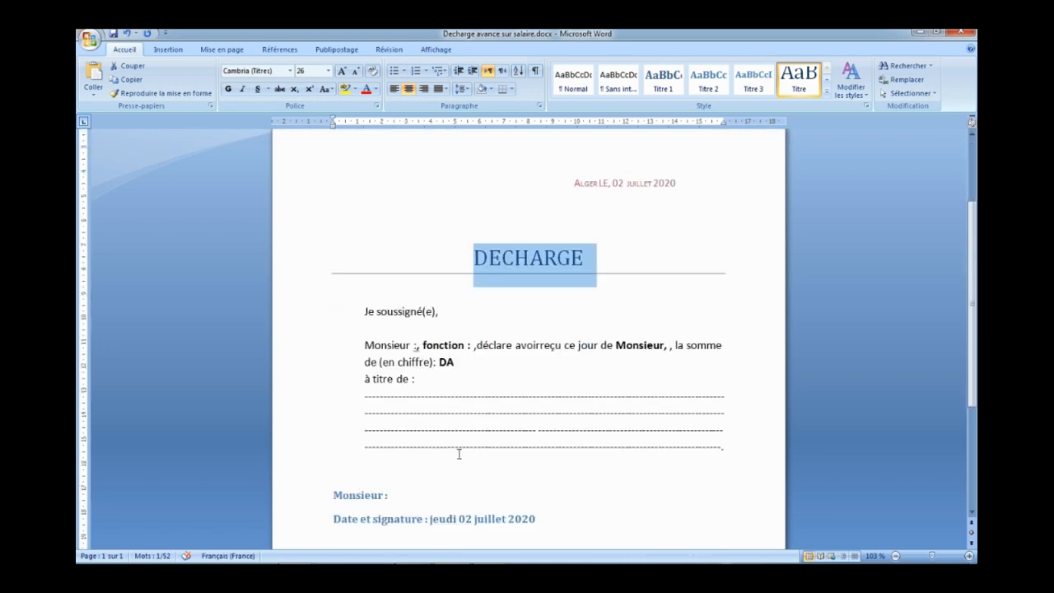
{"action": "key", "text": "Down"}
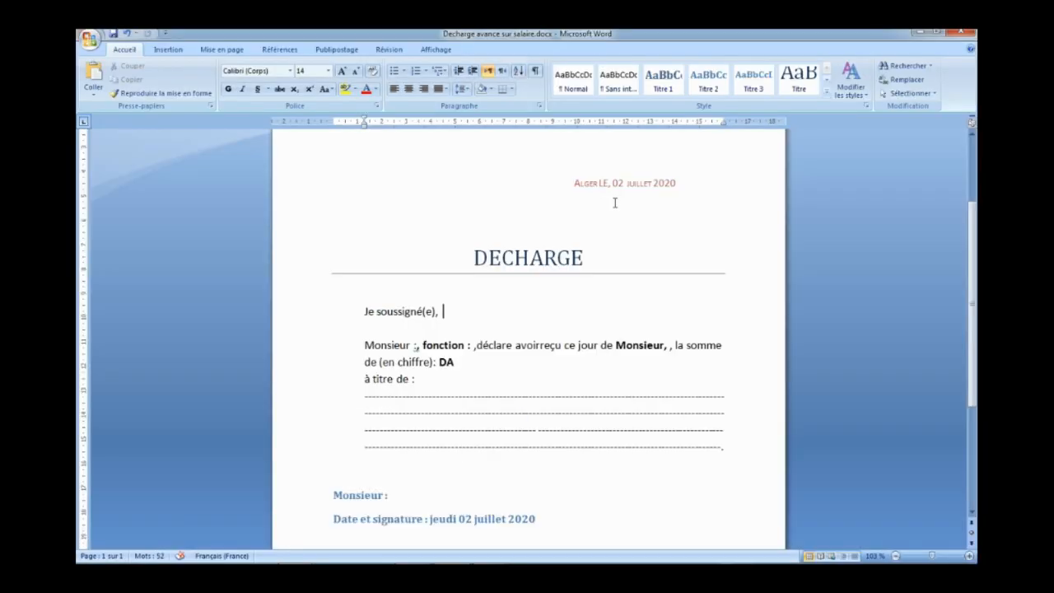
{"action": "left_click_drag", "start_coordinate": [975, 256], "coordinate": [975, 206]}
{"action": "left_click", "coordinate": [920, 32]}
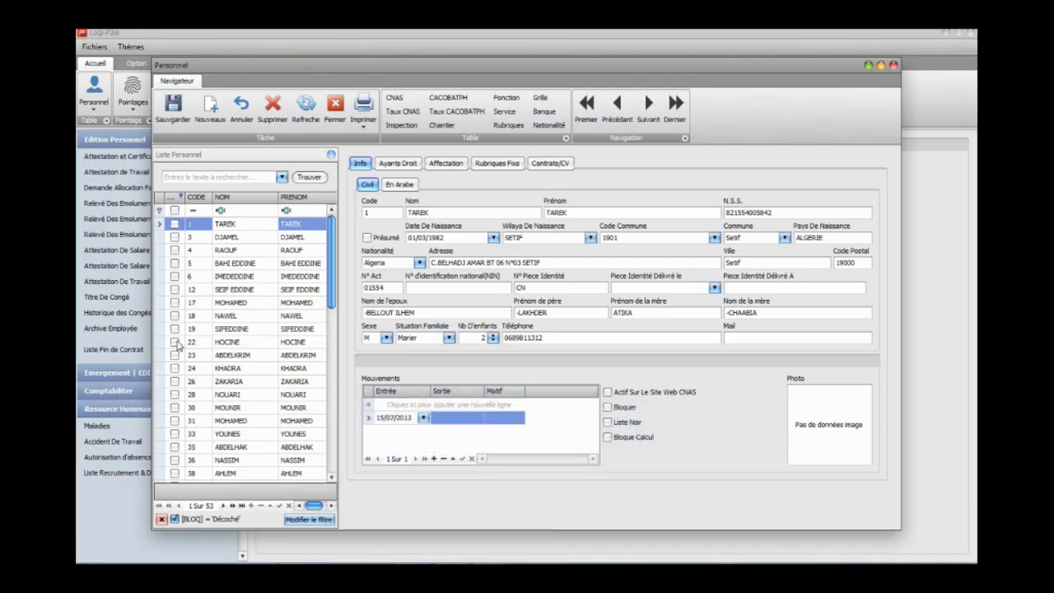
Close the personnel records and open the report configuration.
{"action": "left_click", "coordinate": [894, 69]}
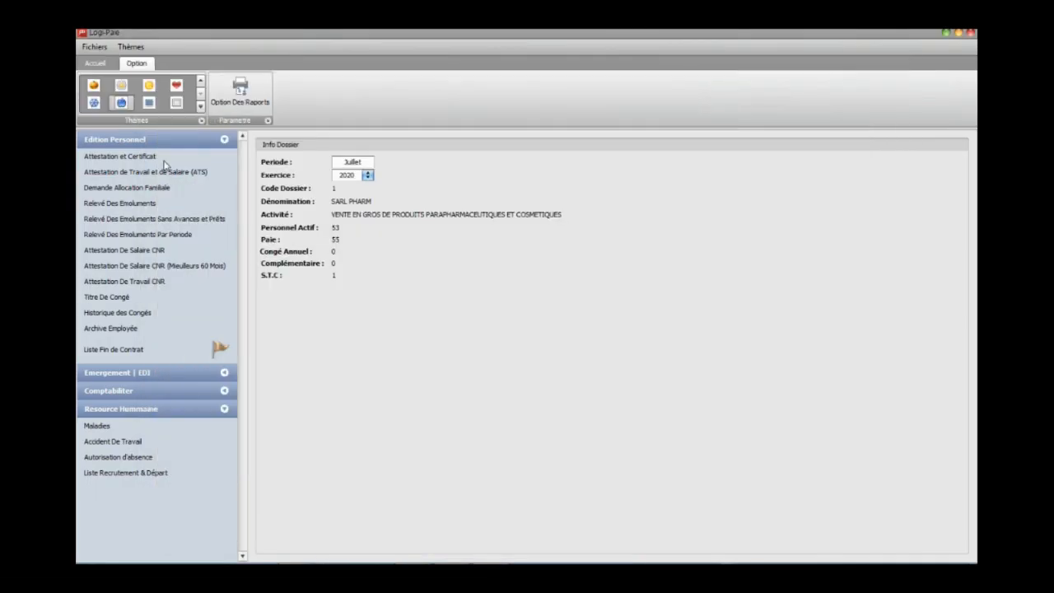
{"action": "left_click", "coordinate": [239, 93]}
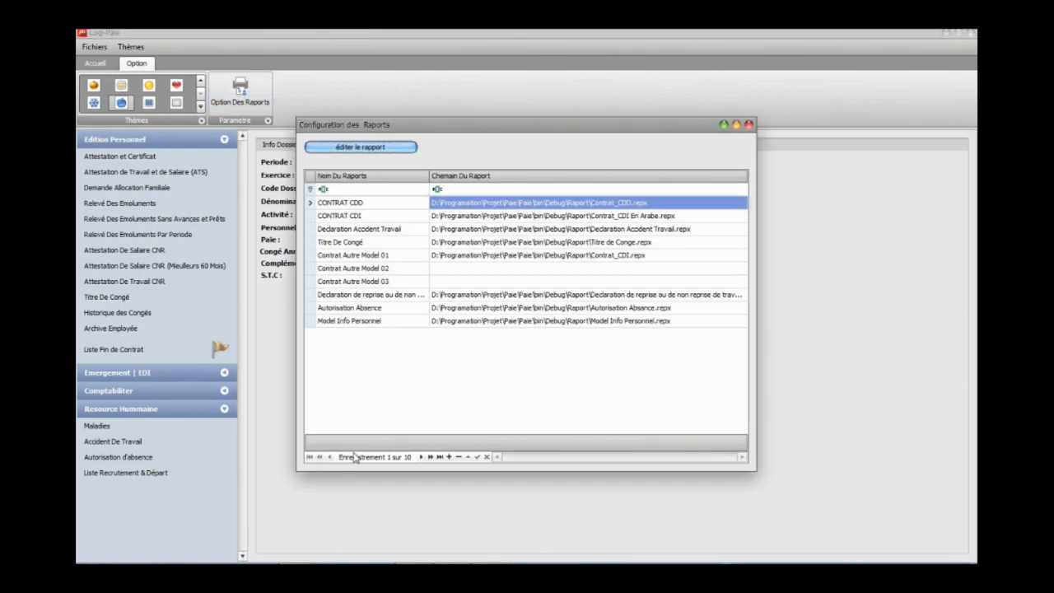
{"action": "left_click", "coordinate": [414, 345]}
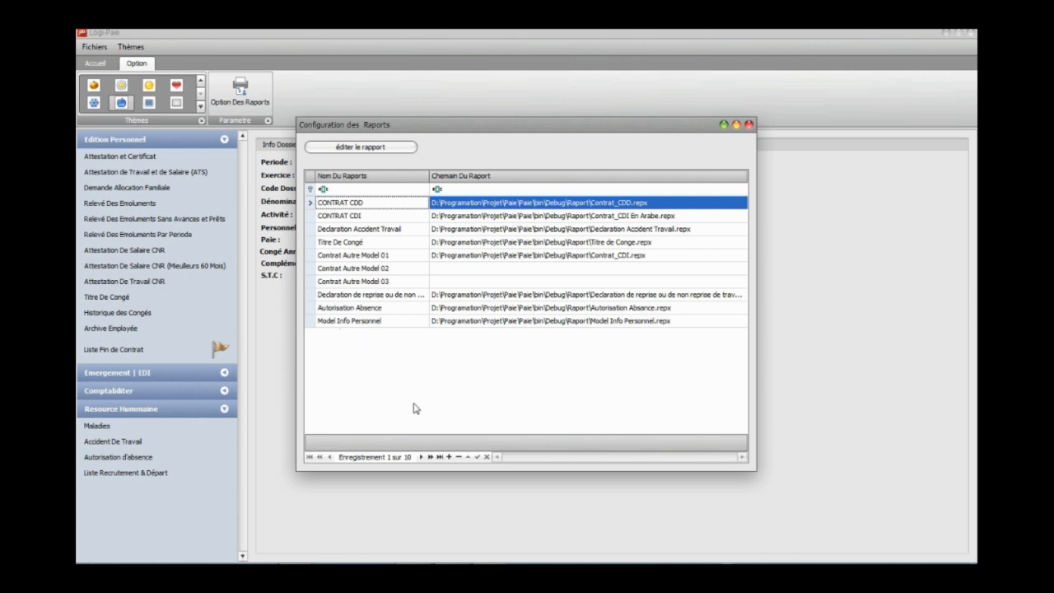
Add a report named DECHARGE with no file path to the report list and save the changes.
{"action": "left_click", "coordinate": [450, 458]}
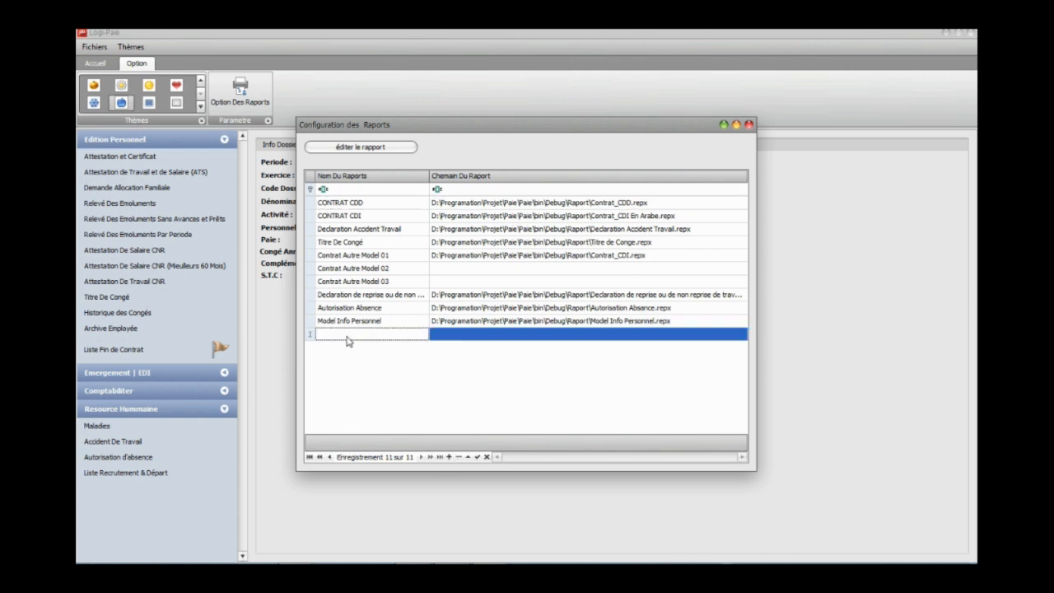
{"action": "type", "text": "DECHARGE"}
{"action": "key", "text": "Return"}
{"action": "left_click", "coordinate": [445, 334]}
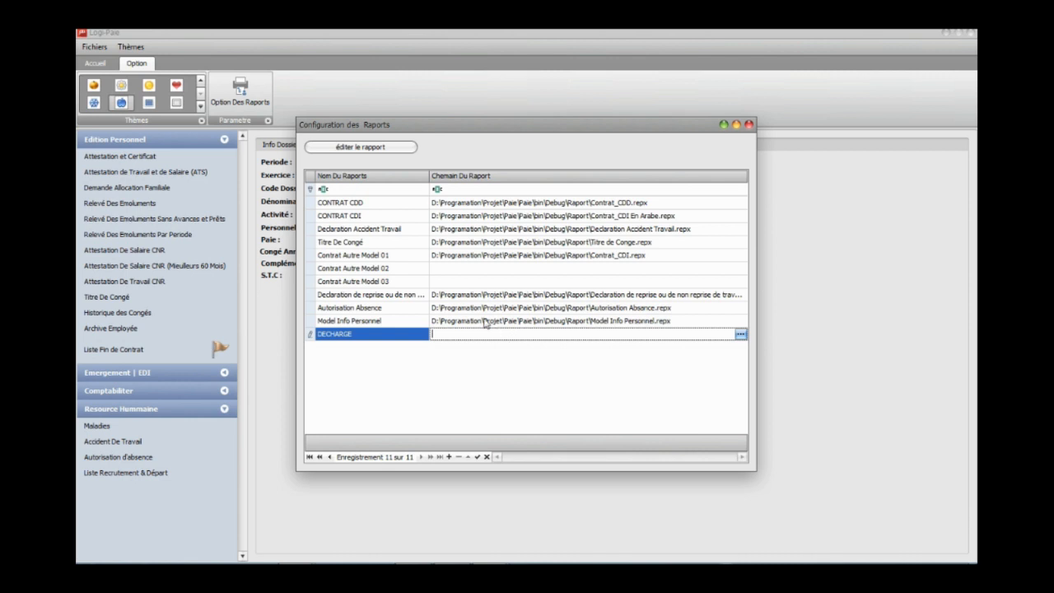
{"action": "left_click", "coordinate": [429, 399]}
{"action": "left_click", "coordinate": [749, 126]}
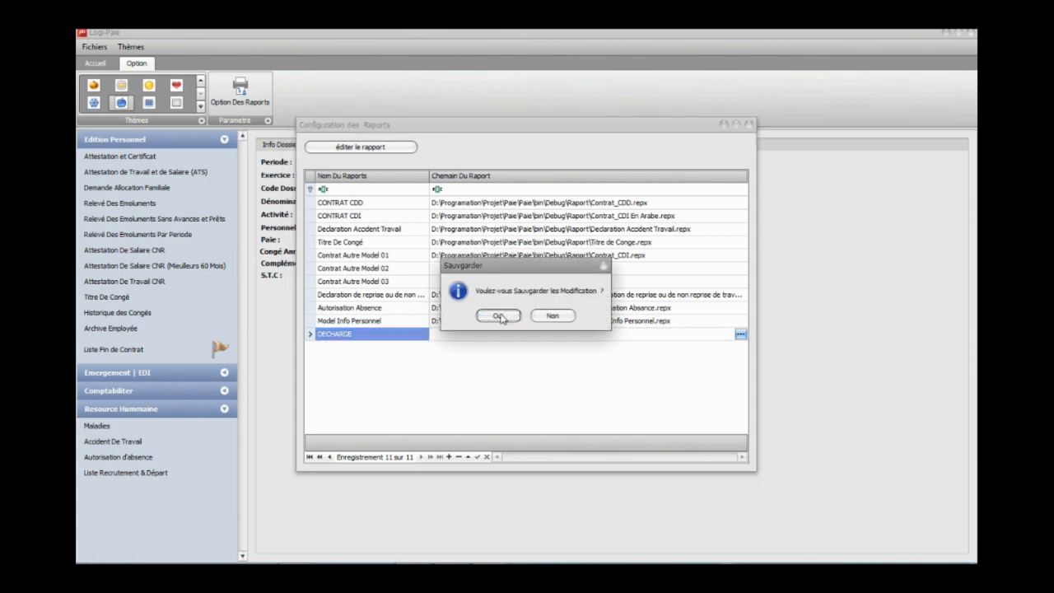
{"action": "left_click", "coordinate": [500, 316]}
Try to print the DECHARGE report for the first employee in the personnel records.
{"action": "left_click", "coordinate": [97, 64]}
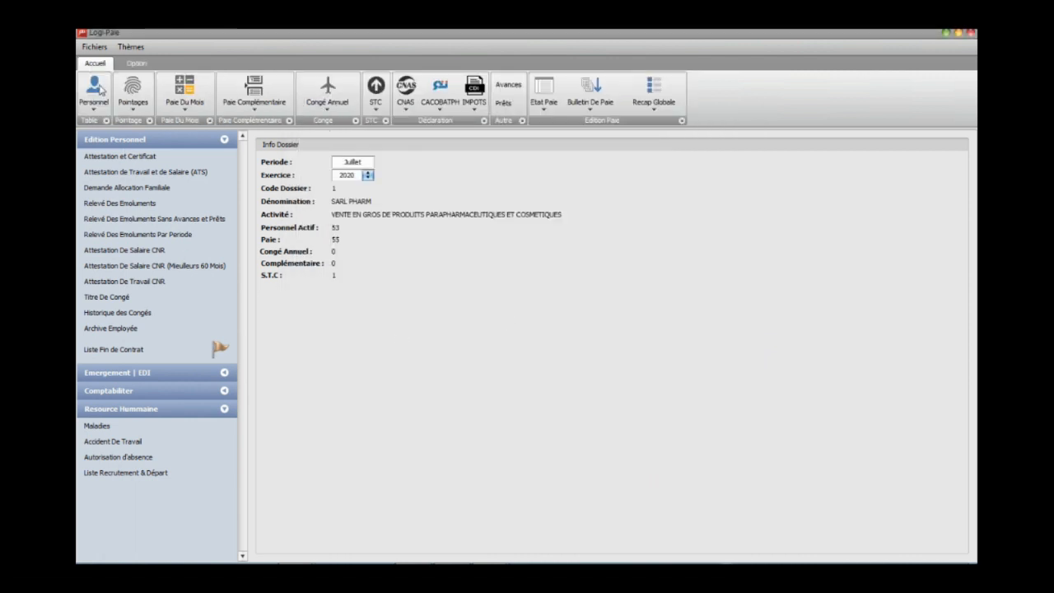
{"action": "left_click", "coordinate": [102, 100]}
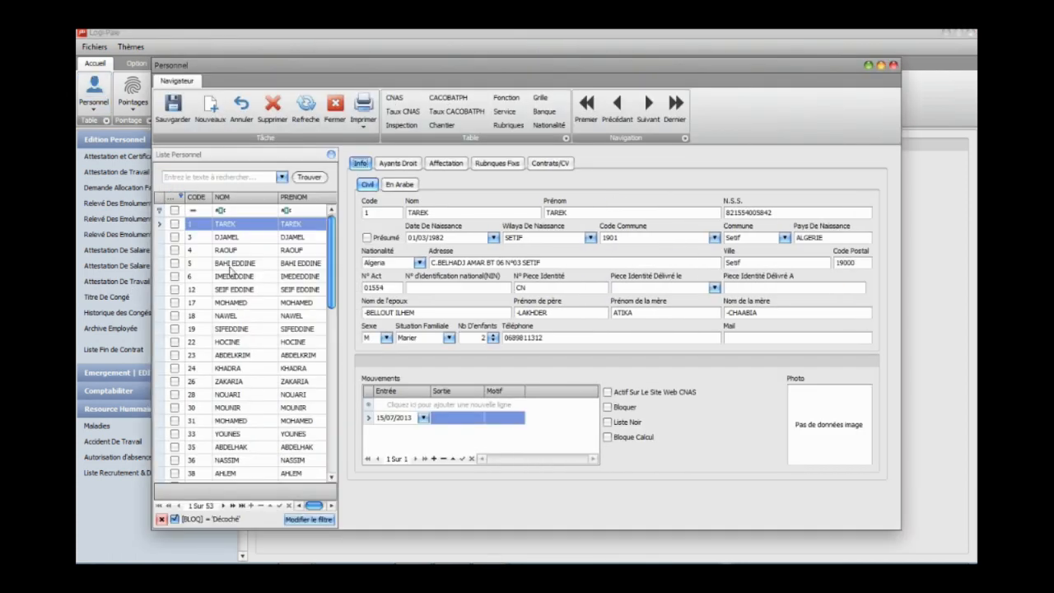
{"action": "right_click", "coordinate": [232, 225]}
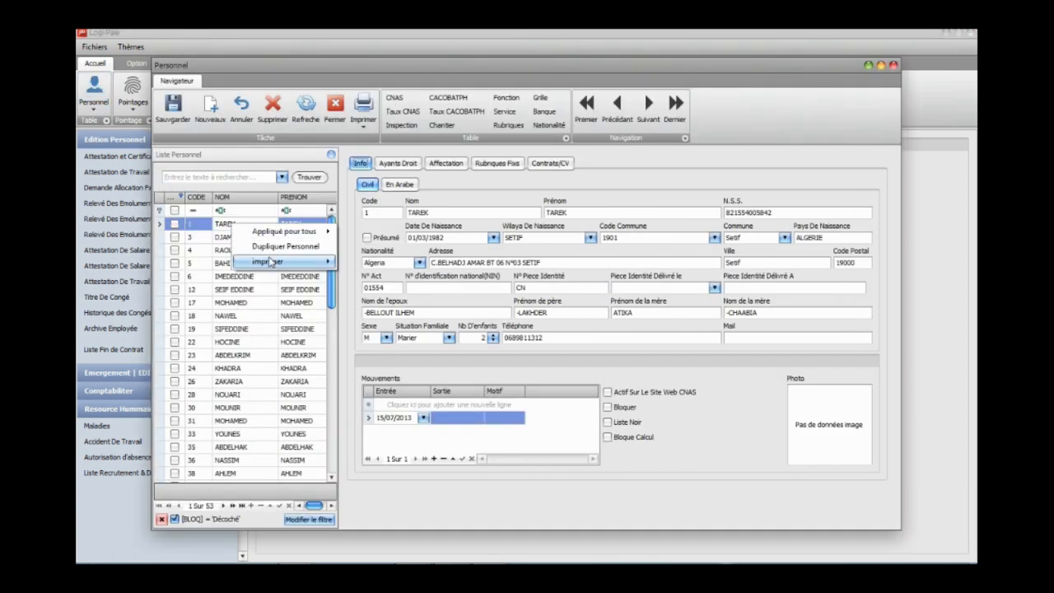
{"action": "mouse_move", "coordinate": [272, 262]}
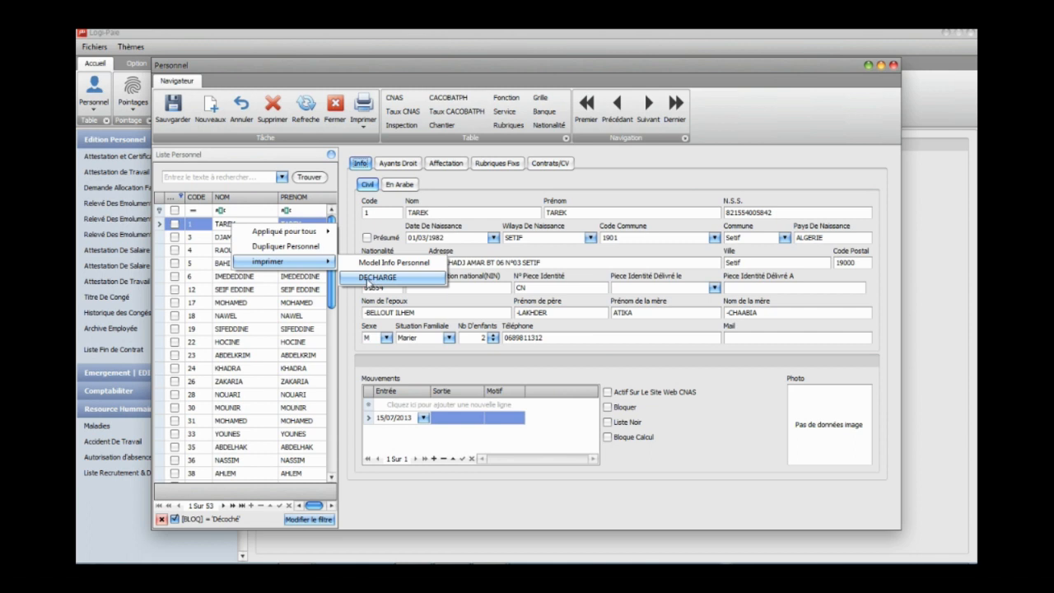
{"action": "left_click", "coordinate": [368, 278]}
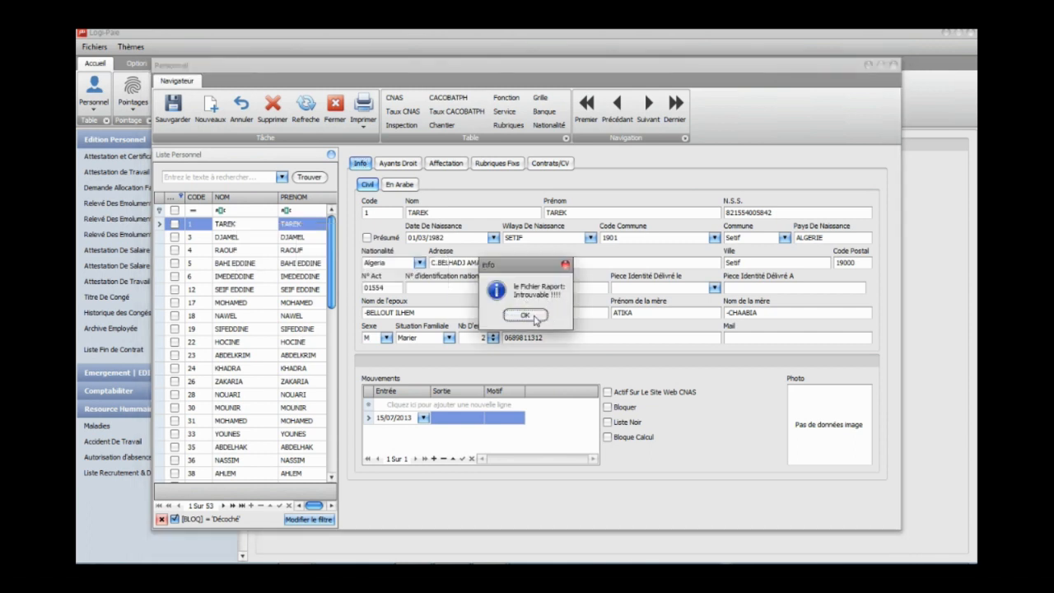
{"action": "left_click", "coordinate": [535, 318]}
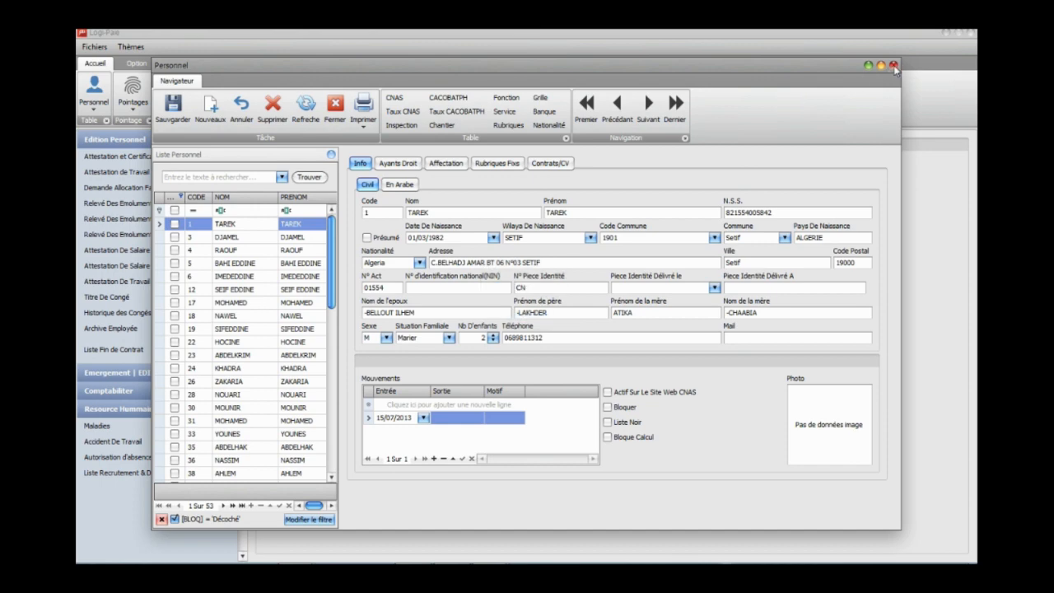
Close the personnel records, reopen the report configuration and select the DECHARGE entry.
{"action": "left_click", "coordinate": [893, 65]}
{"action": "left_click", "coordinate": [136, 63]}
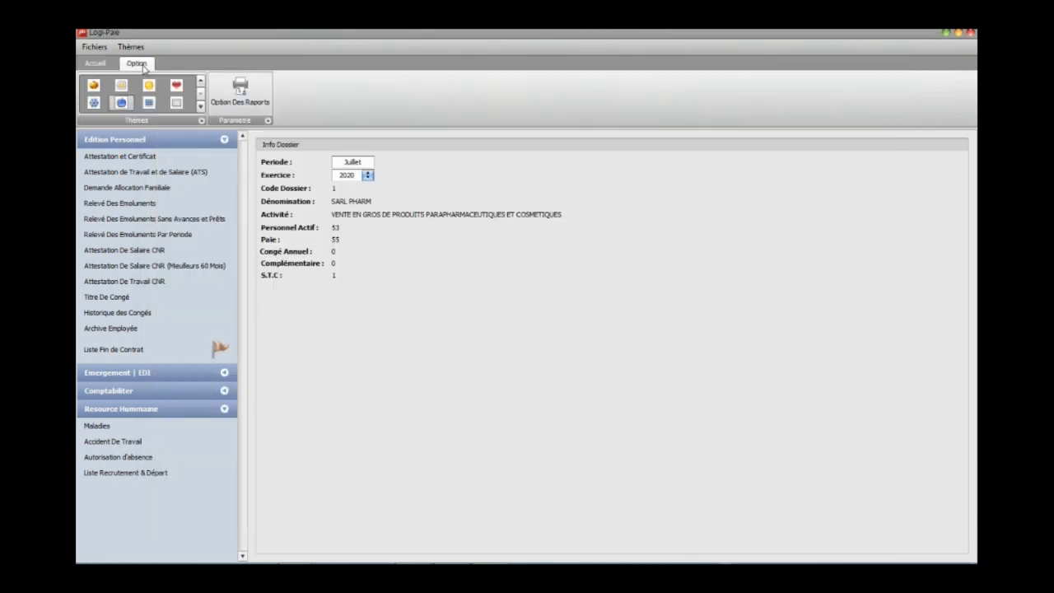
{"action": "left_click", "coordinate": [247, 102]}
{"action": "left_click", "coordinate": [364, 334]}
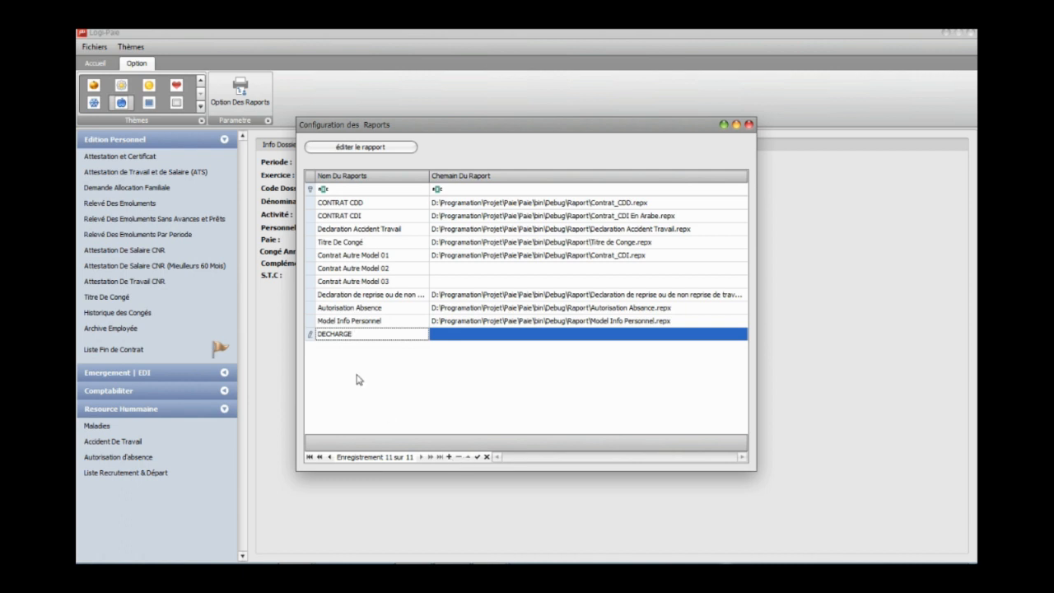
Go through the configured reports from CONTRAT CDD to Model Info Personnel and their file paths, finishing on the DECHARGE entry.
{"action": "left_click", "coordinate": [359, 309]}
{"action": "left_click", "coordinate": [349, 298]}
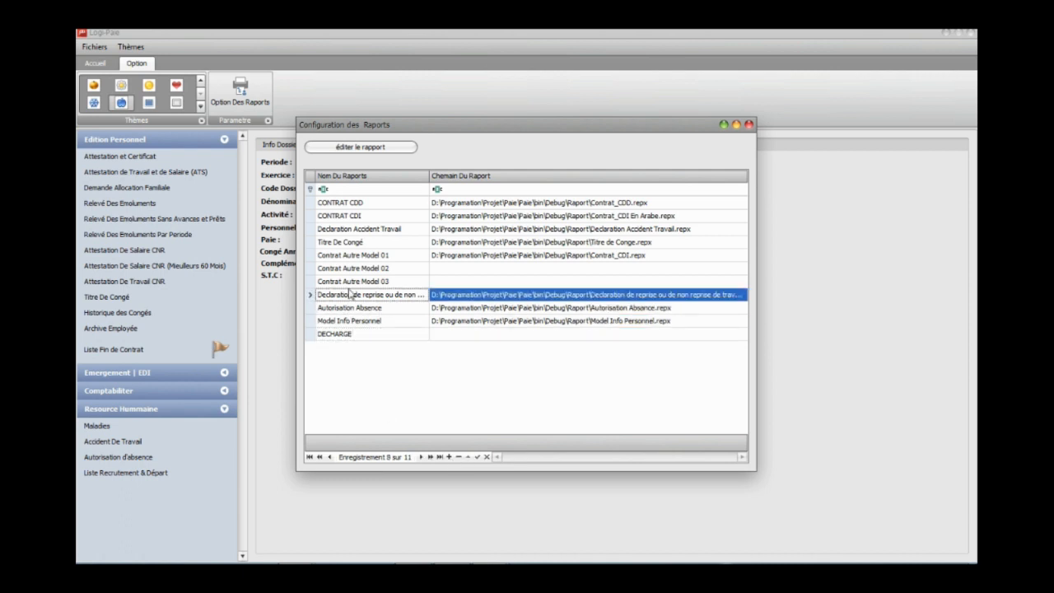
{"action": "left_click", "coordinate": [351, 282]}
{"action": "left_click", "coordinate": [353, 269]}
{"action": "left_click", "coordinate": [353, 256]}
{"action": "left_click", "coordinate": [348, 244]}
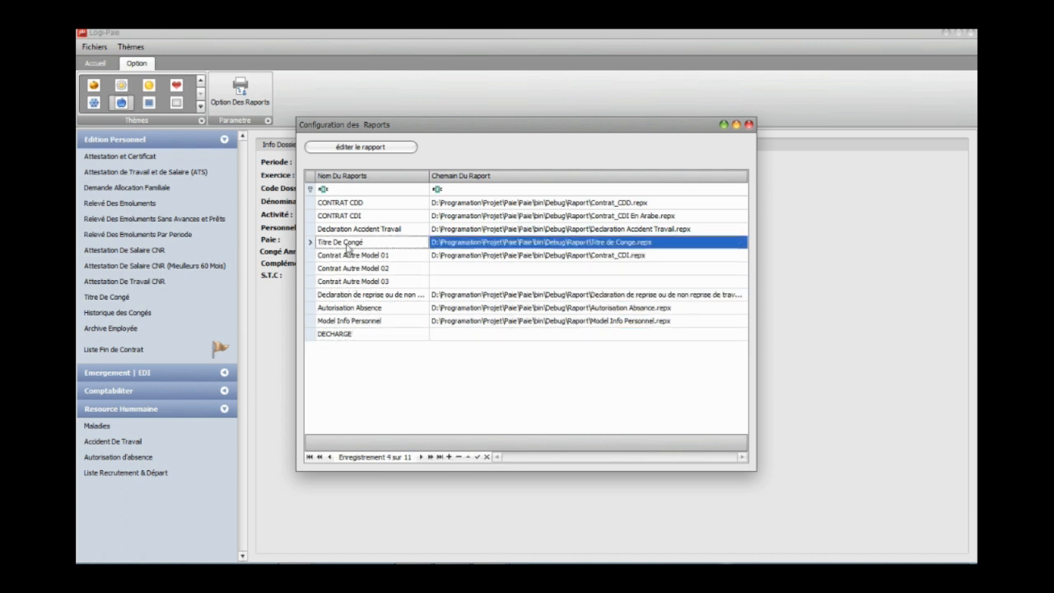
{"action": "left_click", "coordinate": [346, 230]}
{"action": "left_click", "coordinate": [344, 218]}
{"action": "left_click", "coordinate": [344, 204]}
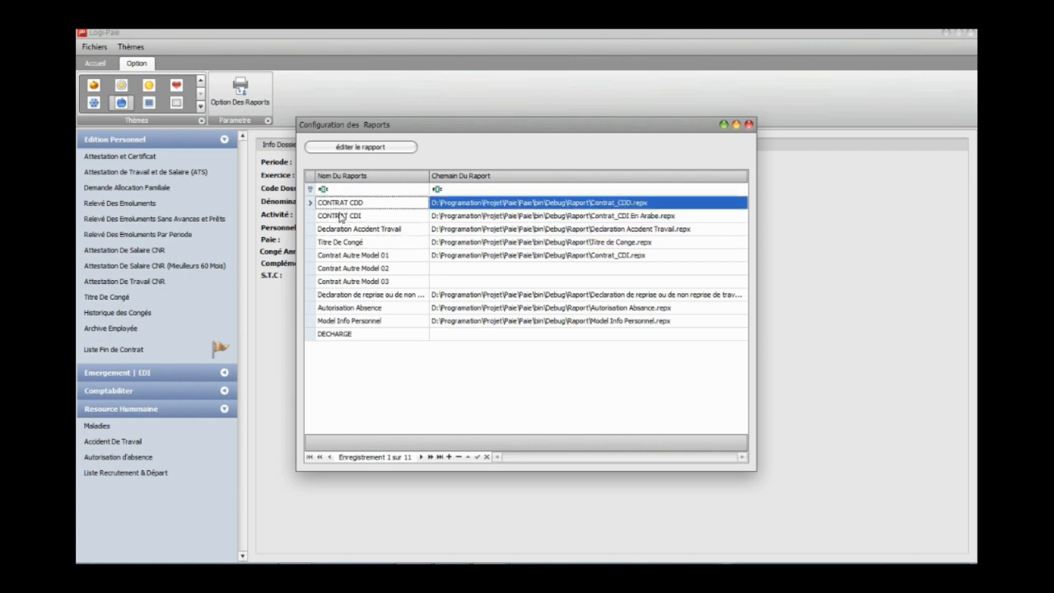
{"action": "left_click", "coordinate": [339, 217]}
{"action": "left_click", "coordinate": [342, 232]}
{"action": "left_click", "coordinate": [343, 206]}
{"action": "left_click", "coordinate": [341, 219]}
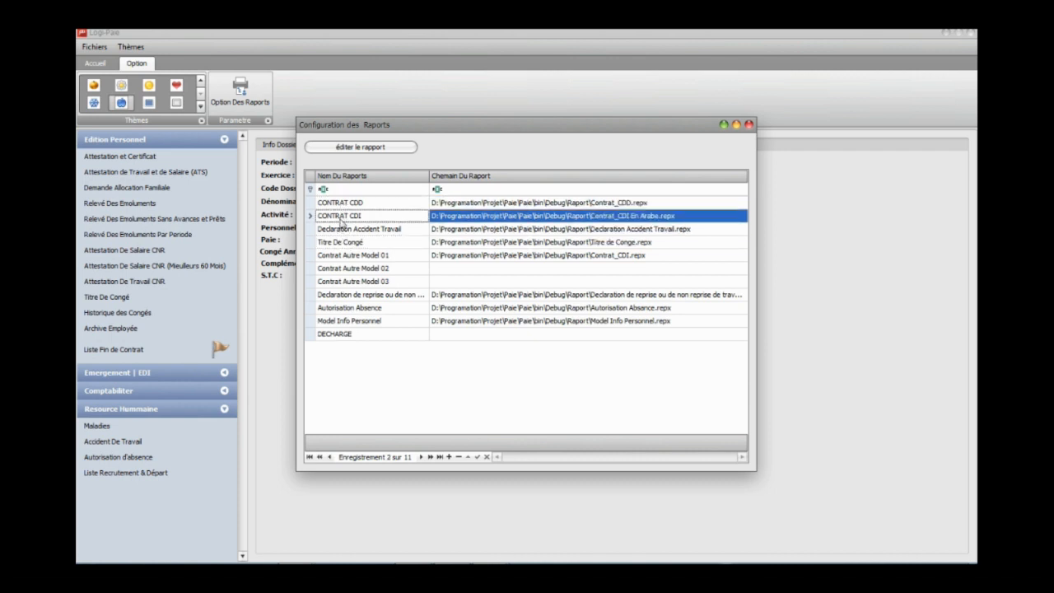
{"action": "left_click", "coordinate": [347, 234]}
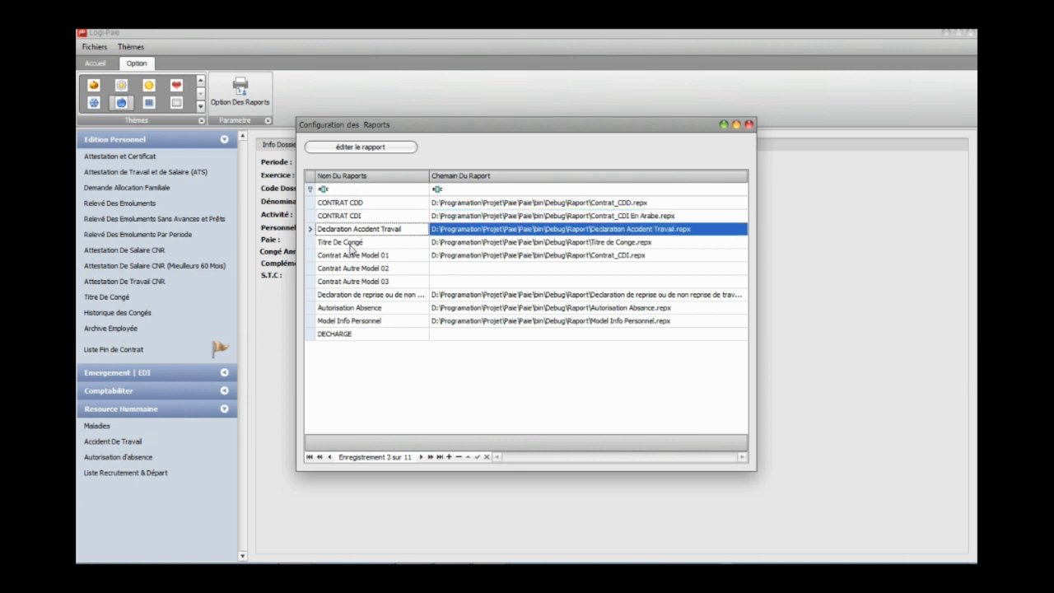
{"action": "left_click", "coordinate": [344, 246]}
{"action": "left_click", "coordinate": [347, 259]}
{"action": "left_click", "coordinate": [349, 283]}
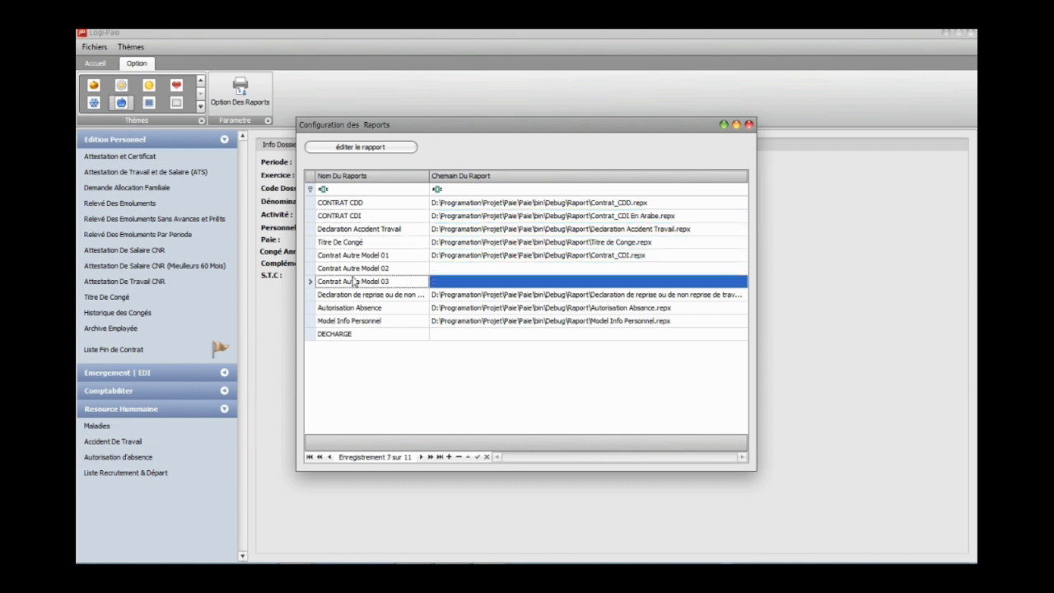
{"action": "left_click", "coordinate": [354, 257]}
{"action": "left_click", "coordinate": [353, 271]}
{"action": "left_click", "coordinate": [350, 260]}
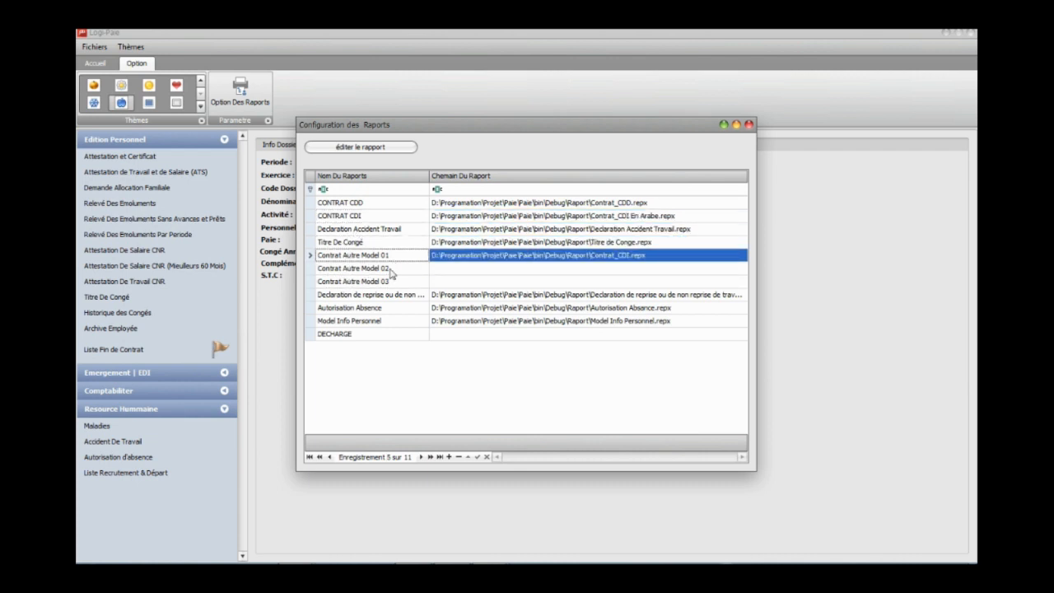
{"action": "left_click", "coordinate": [392, 282]}
{"action": "left_click", "coordinate": [391, 256]}
{"action": "left_click", "coordinate": [392, 269]}
{"action": "left_click", "coordinate": [391, 283]}
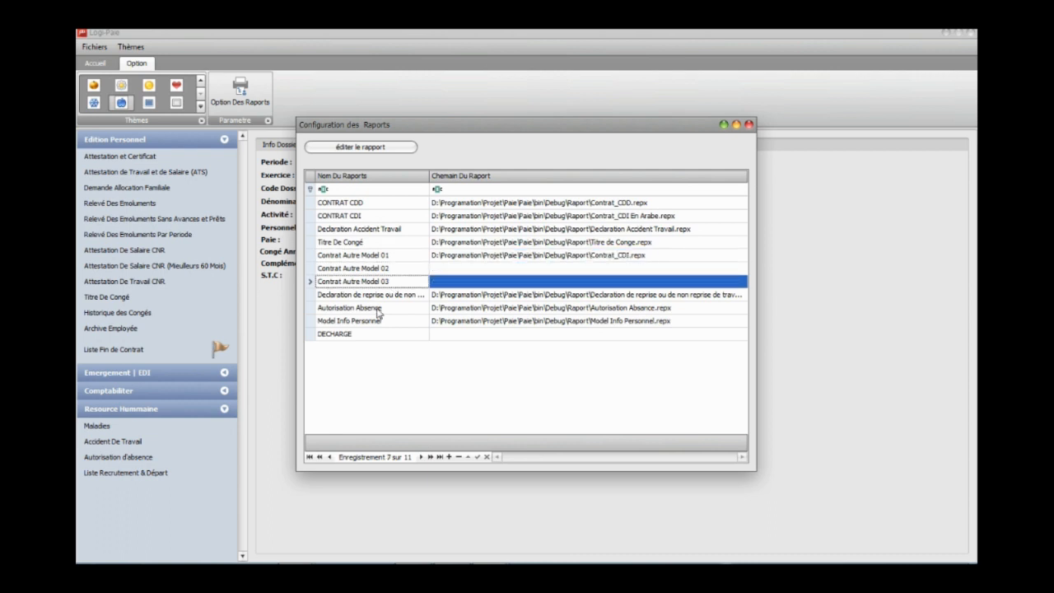
{"action": "left_click", "coordinate": [349, 296]}
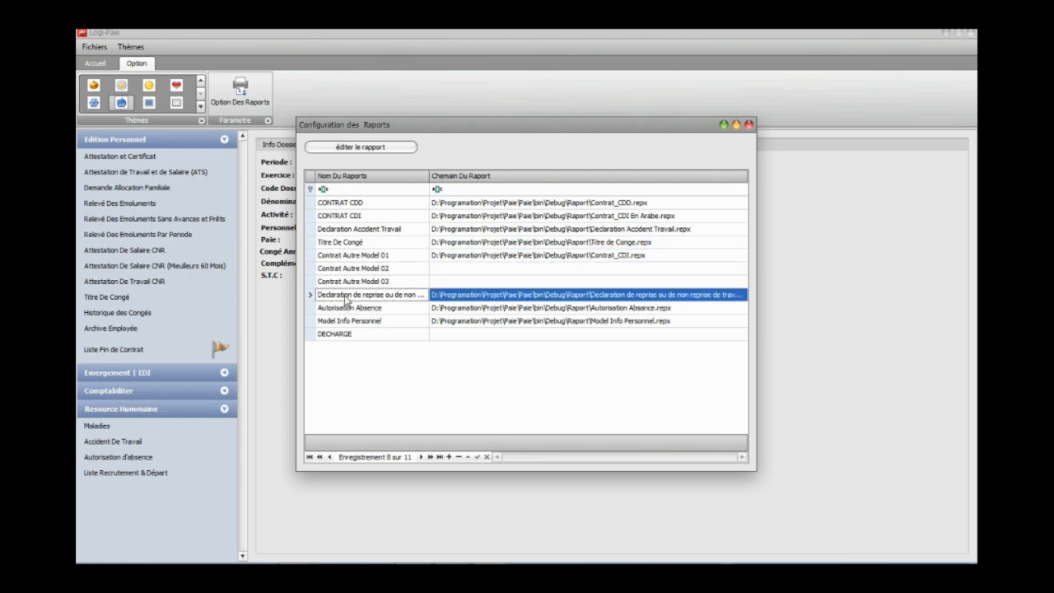
{"action": "left_click", "coordinate": [401, 309]}
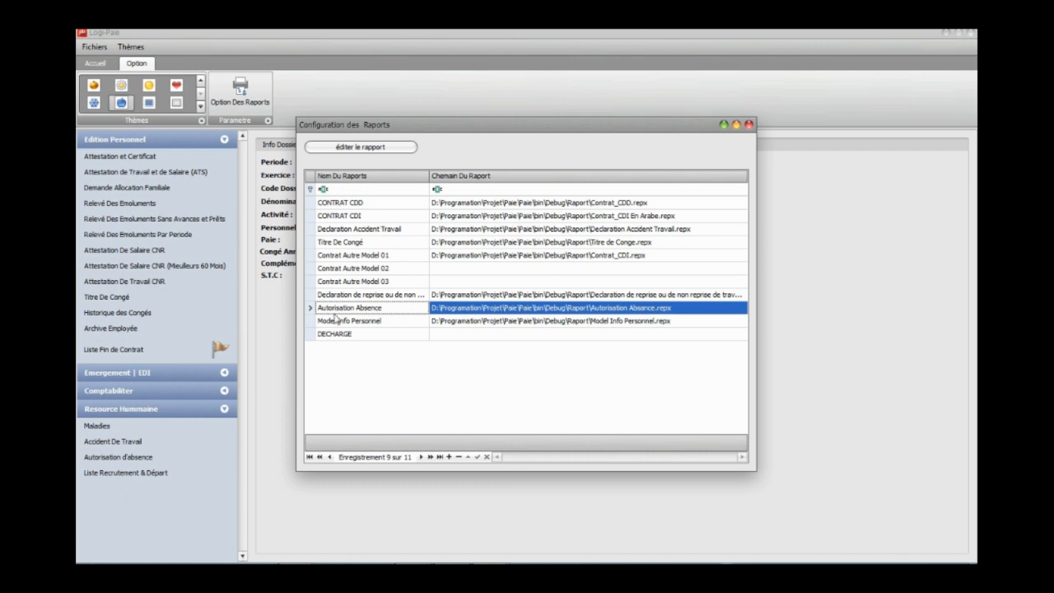
{"action": "left_click", "coordinate": [384, 321]}
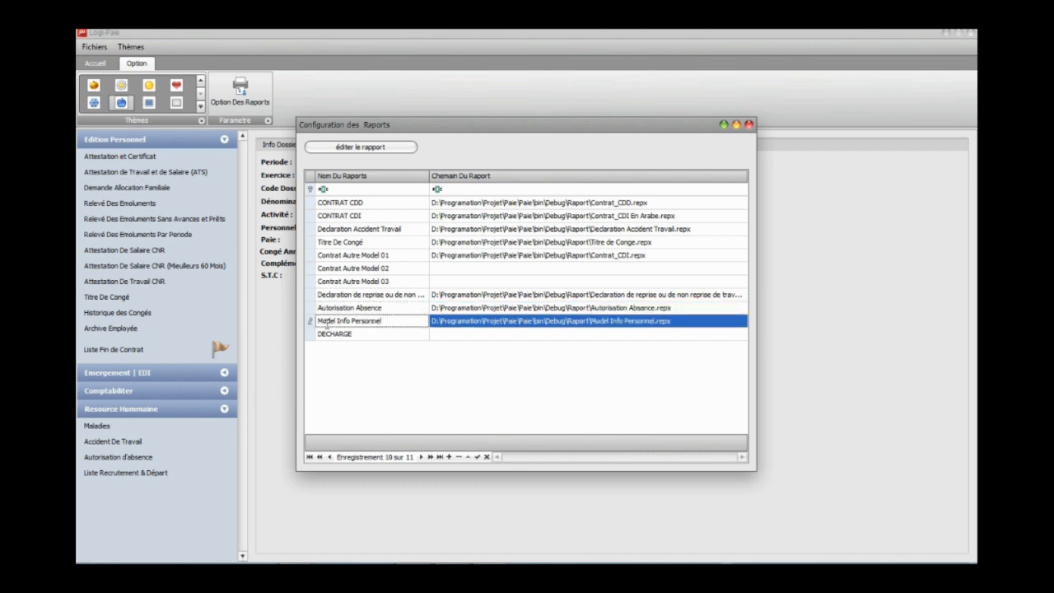
{"action": "left_click", "coordinate": [369, 335]}
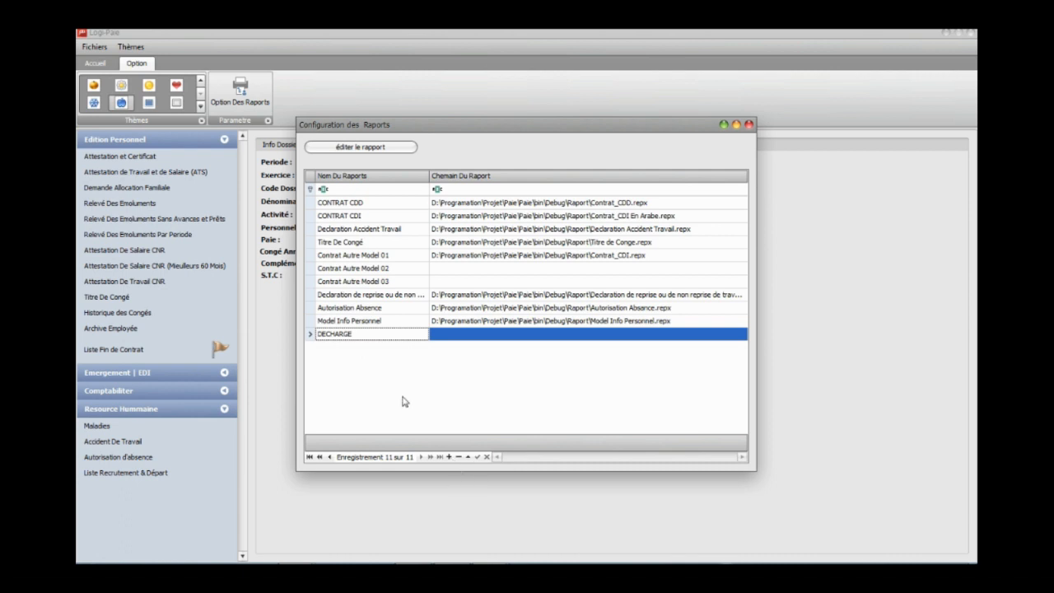
Select the Model Info Personnel entry, launch the report editor and browse to the Raport folder to open a report.
{"action": "left_click", "coordinate": [392, 323]}
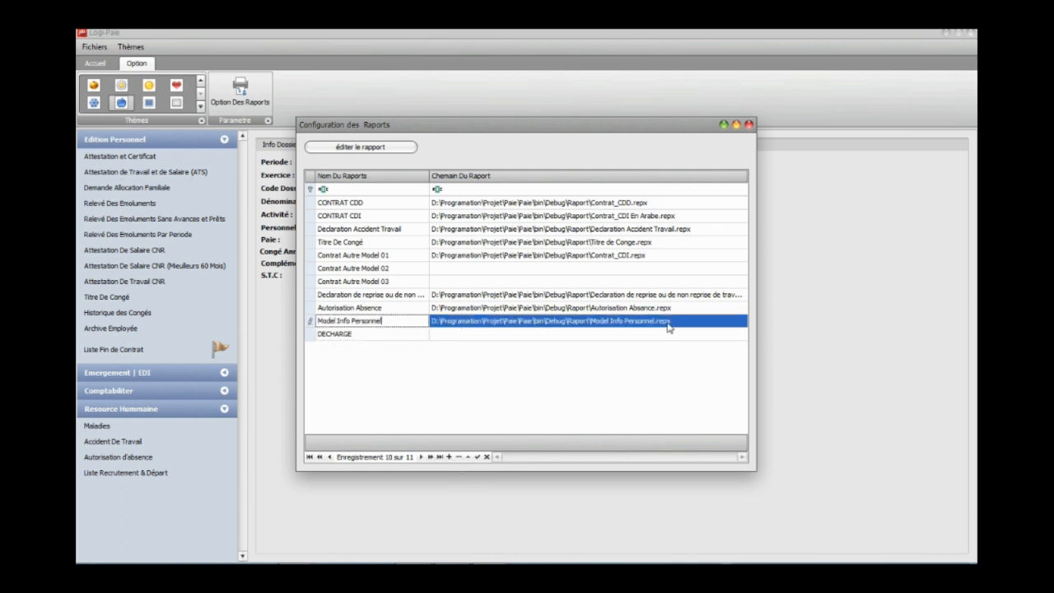
{"action": "left_click", "coordinate": [361, 151]}
{"action": "left_click", "coordinate": [361, 153]}
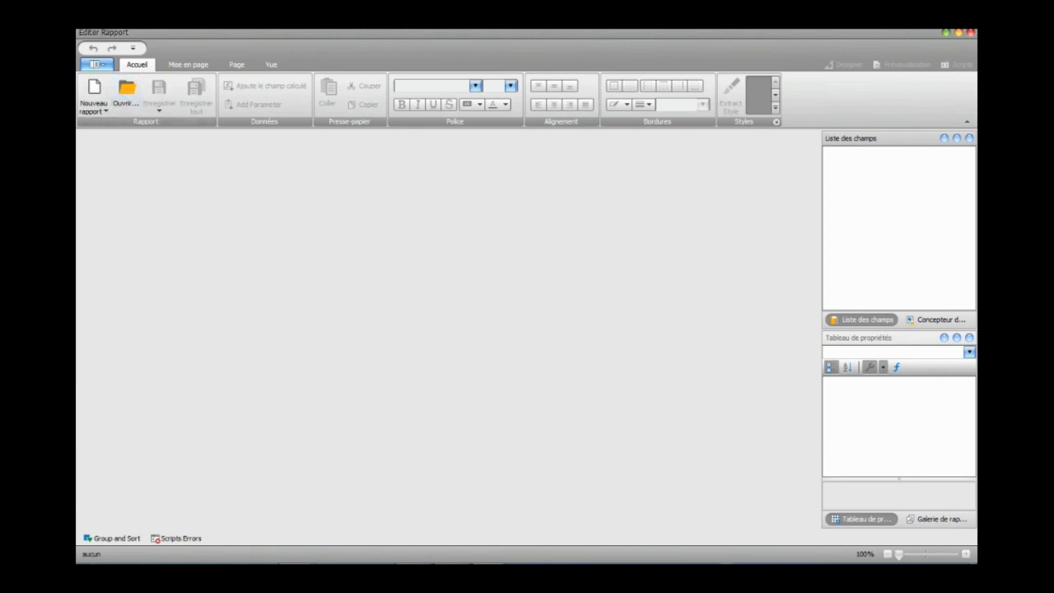
{"action": "mouse_move", "coordinate": [296, 574]}
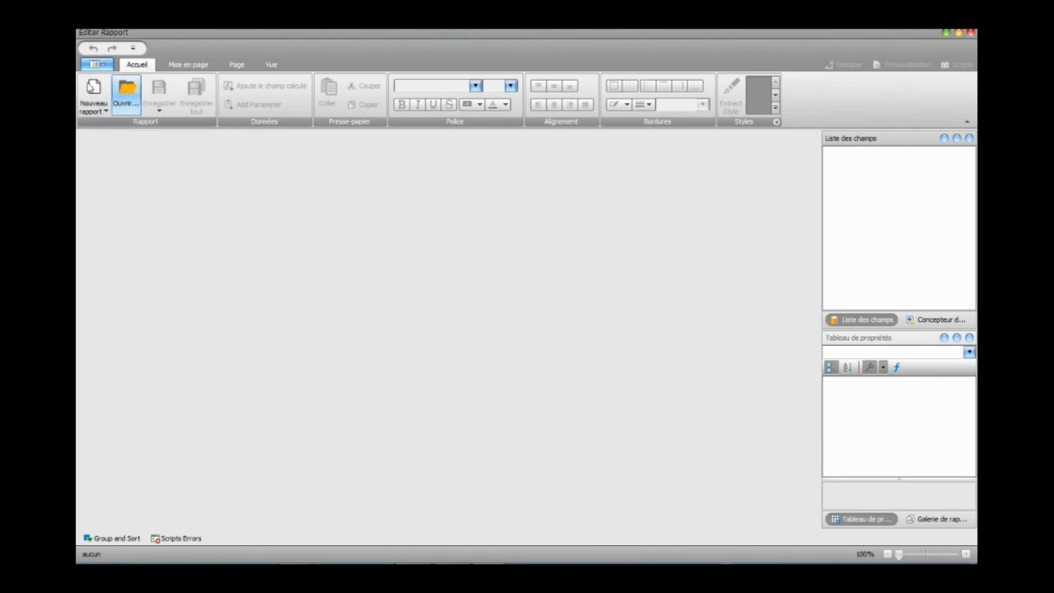
{"action": "left_click", "coordinate": [128, 95]}
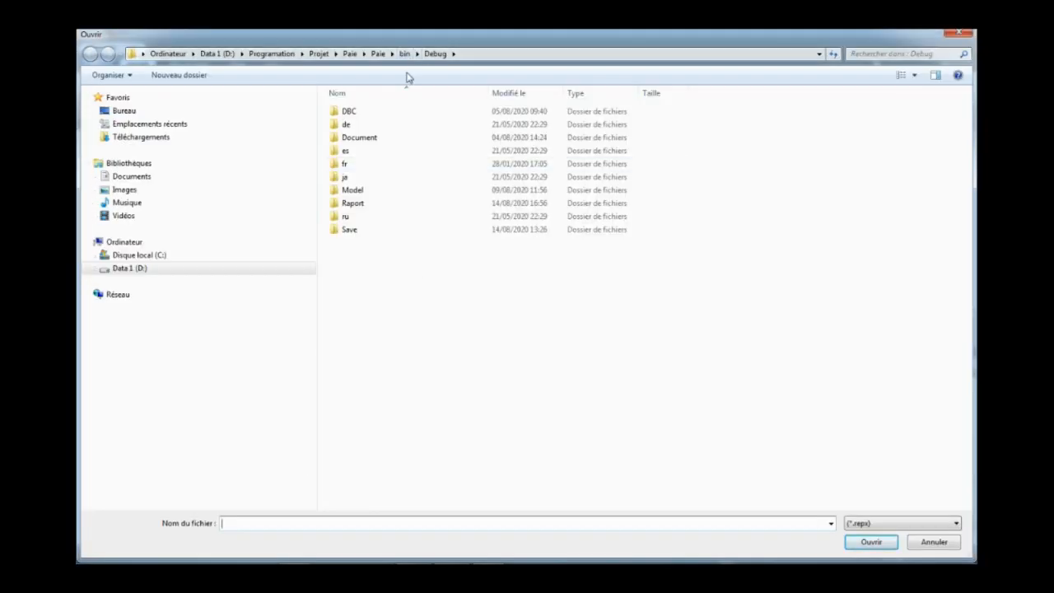
{"action": "double_click", "coordinate": [354, 206]}
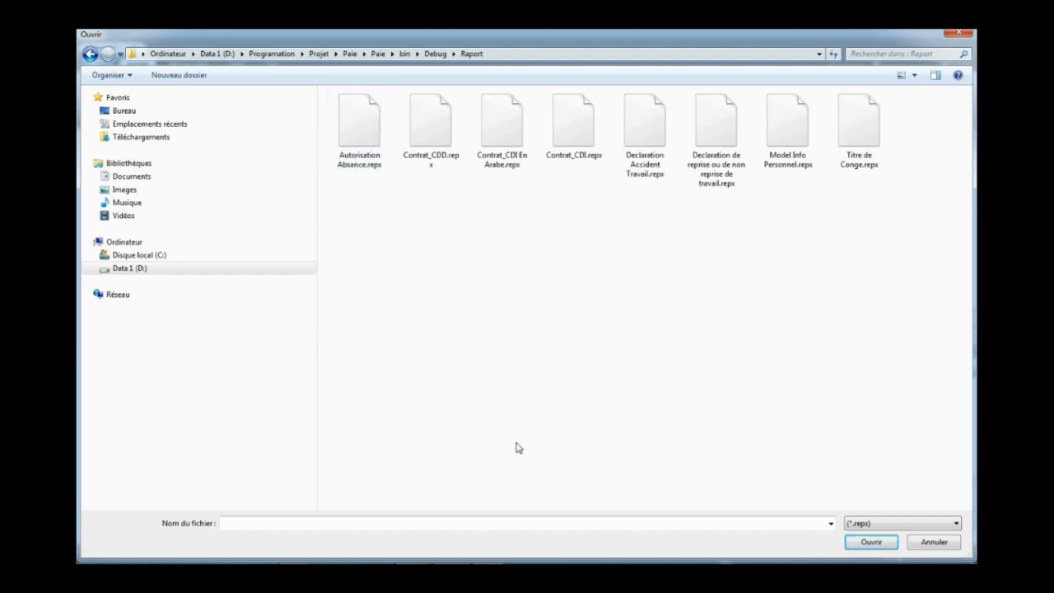
Go through the existing report files in the Raport folder, from Autorisation Absance.repx to Titre de Conge.repx, ending on Model Info Personnel.repx.
{"action": "left_click", "coordinate": [363, 139]}
{"action": "left_click", "coordinate": [433, 139]}
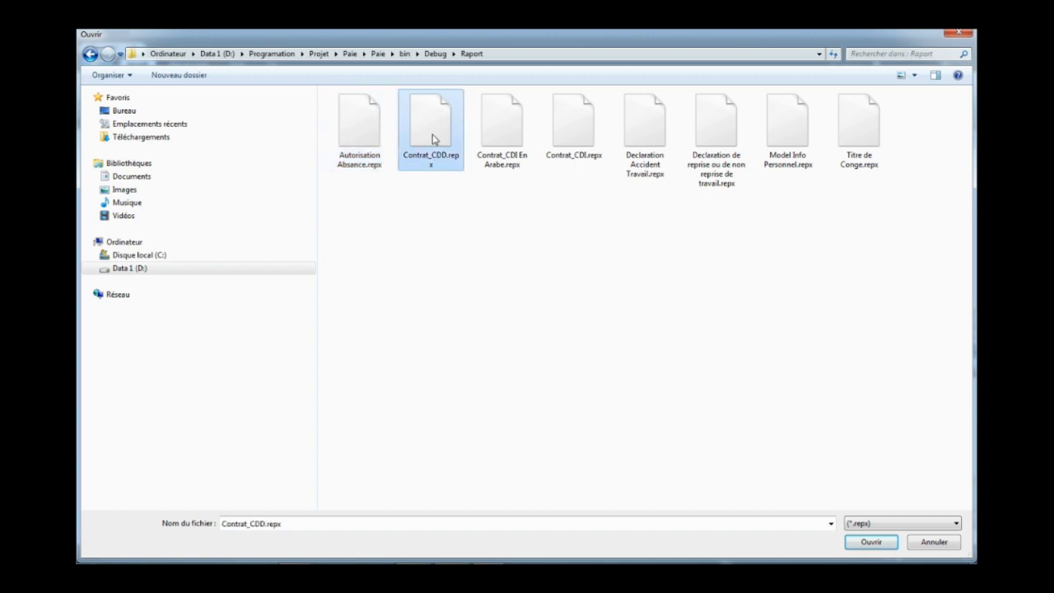
{"action": "left_click", "coordinate": [503, 135]}
{"action": "left_click", "coordinate": [432, 124]}
{"action": "left_click", "coordinate": [567, 140]}
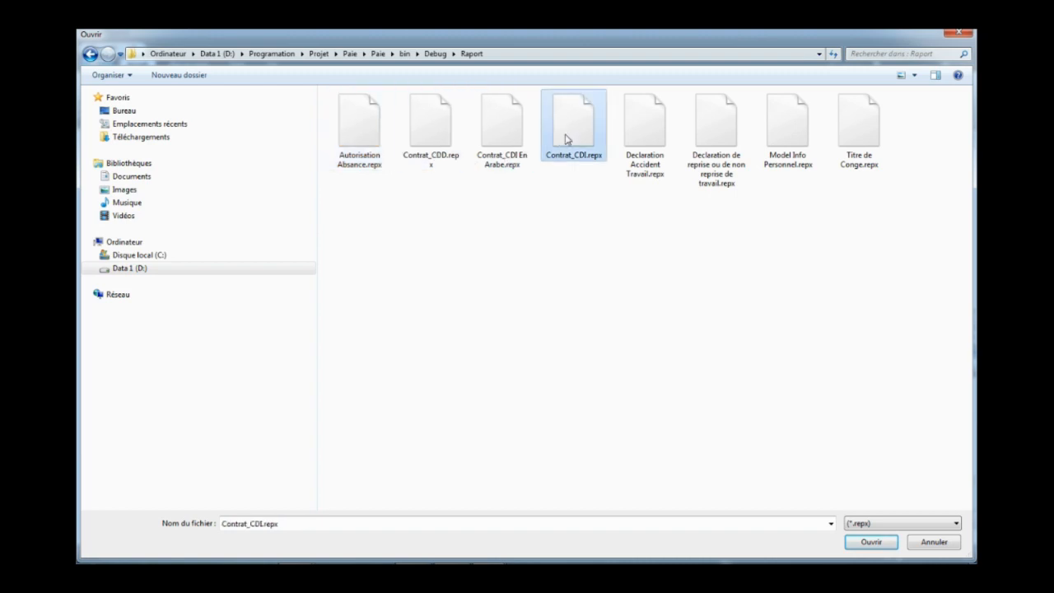
{"action": "left_click", "coordinate": [661, 139]}
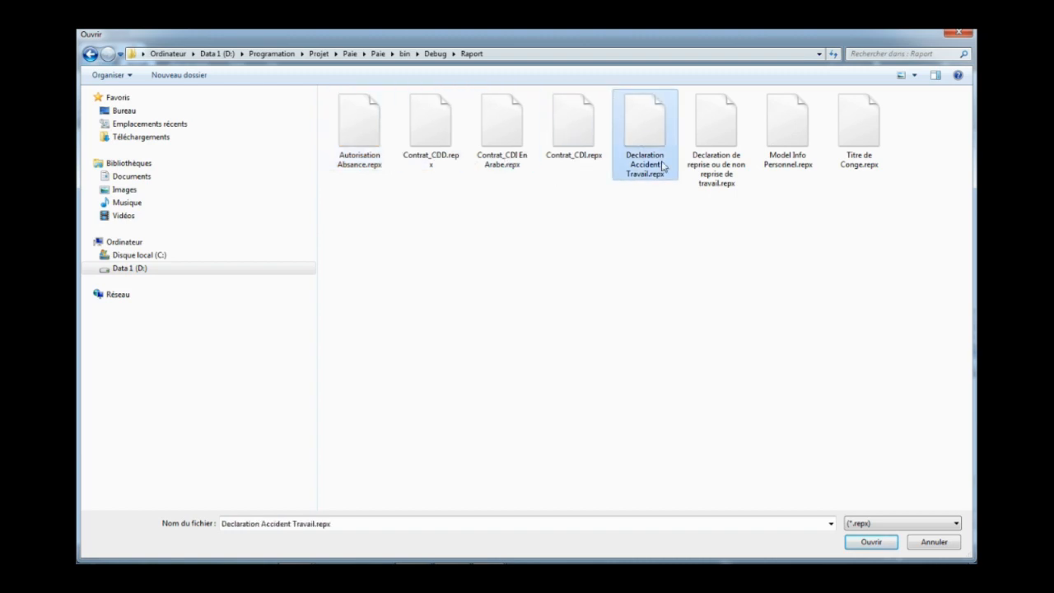
{"action": "left_click", "coordinate": [854, 147]}
{"action": "left_click", "coordinate": [782, 138]}
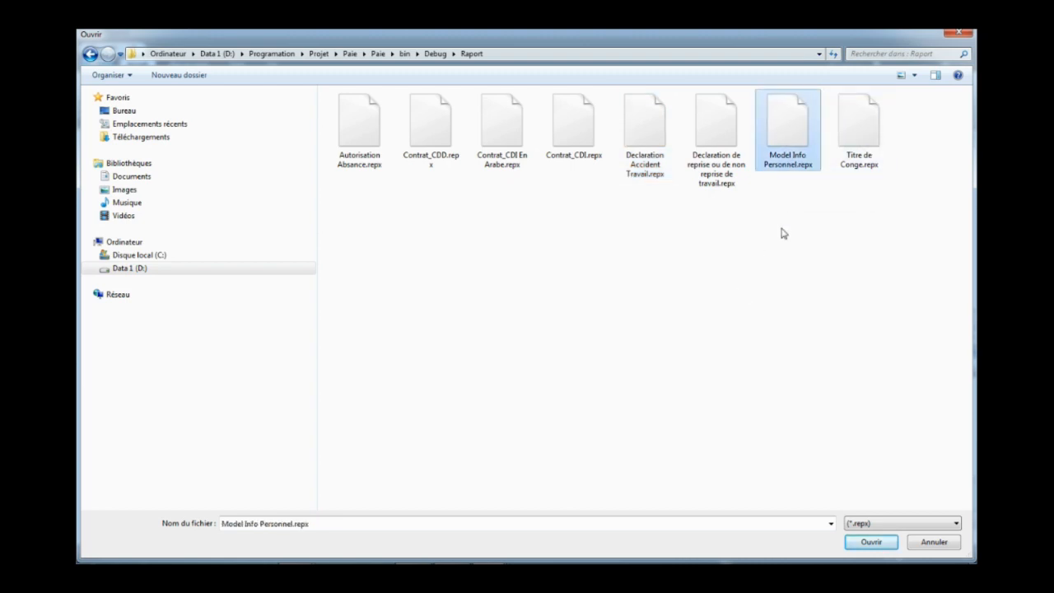
Duplicate Model Info Personnel.repx within the Raport folder.
{"action": "right_click", "coordinate": [788, 132]}
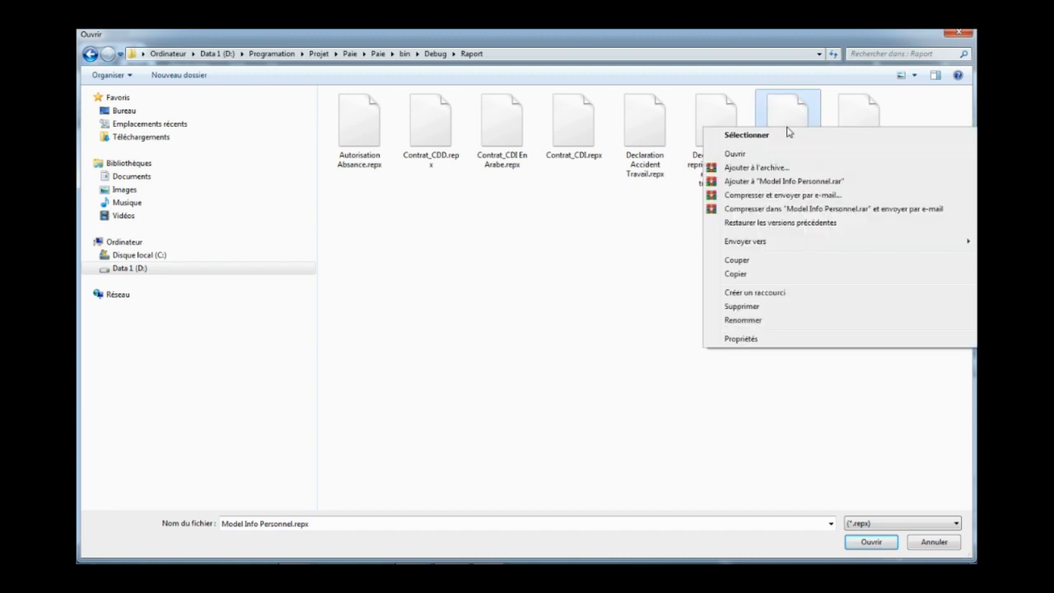
{"action": "left_click", "coordinate": [753, 276]}
{"action": "right_click", "coordinate": [749, 225]}
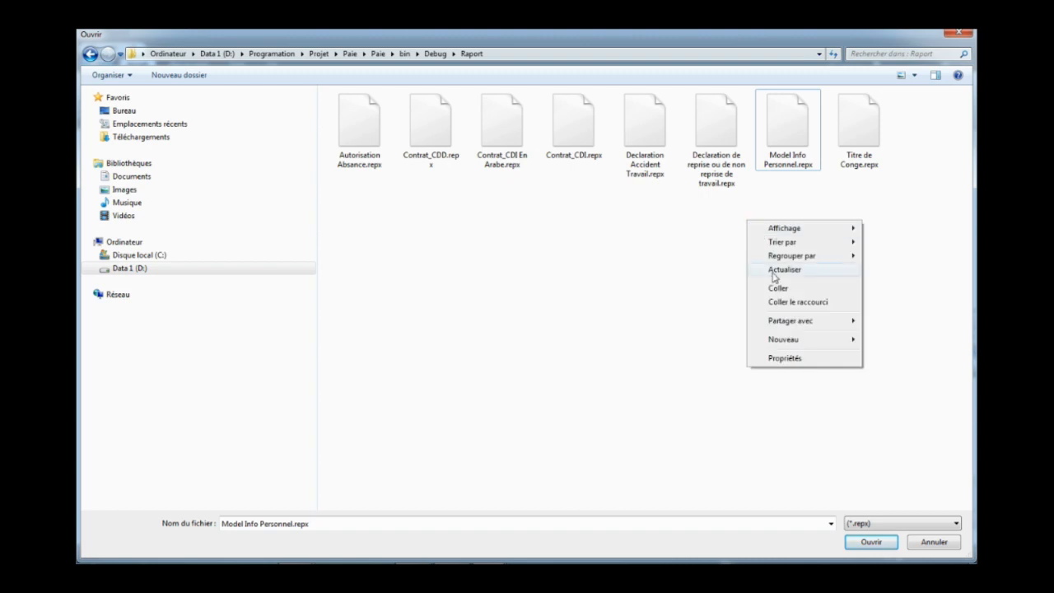
{"action": "left_click", "coordinate": [775, 287]}
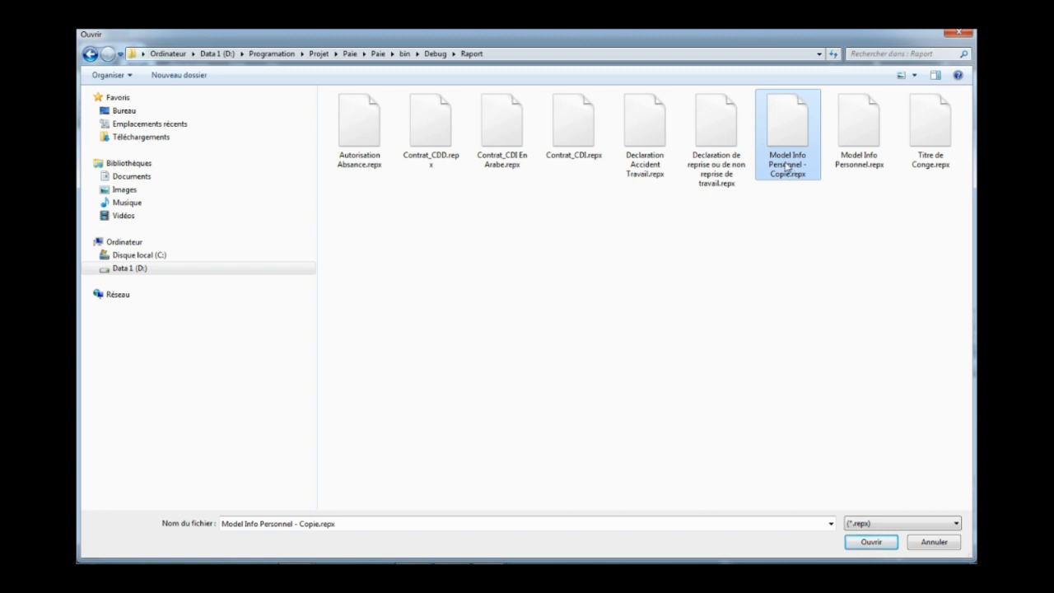
Switch to the discharge letter in Microsoft Word and copy its title DECHARGE.
{"action": "left_click", "coordinate": [859, 161]}
{"action": "left_click", "coordinate": [793, 169]}
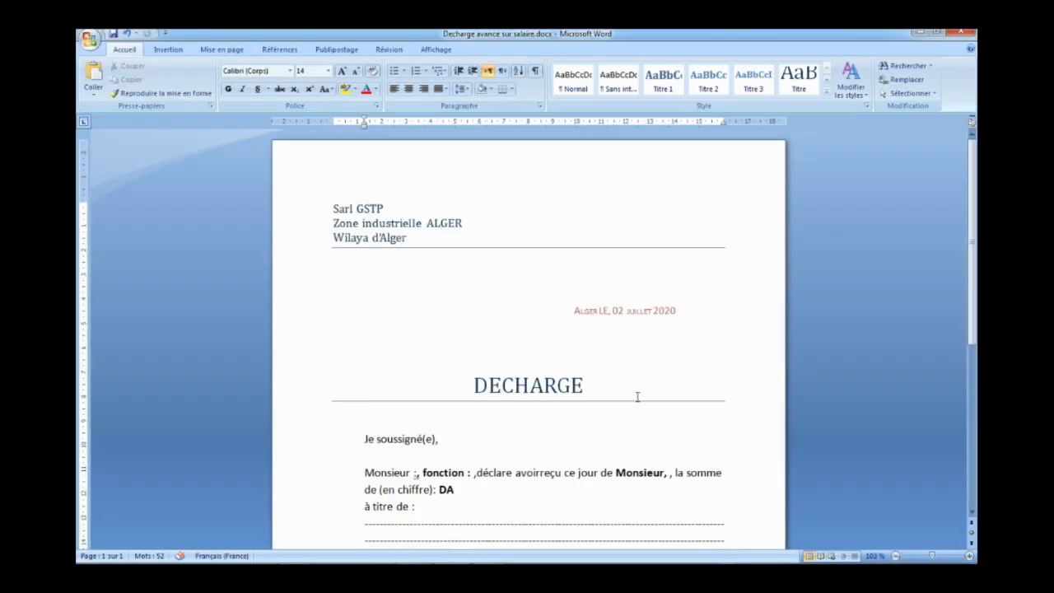
{"action": "left_click_drag", "start_coordinate": [476, 385], "coordinate": [595, 385]}
{"action": "right_click", "coordinate": [561, 393]}
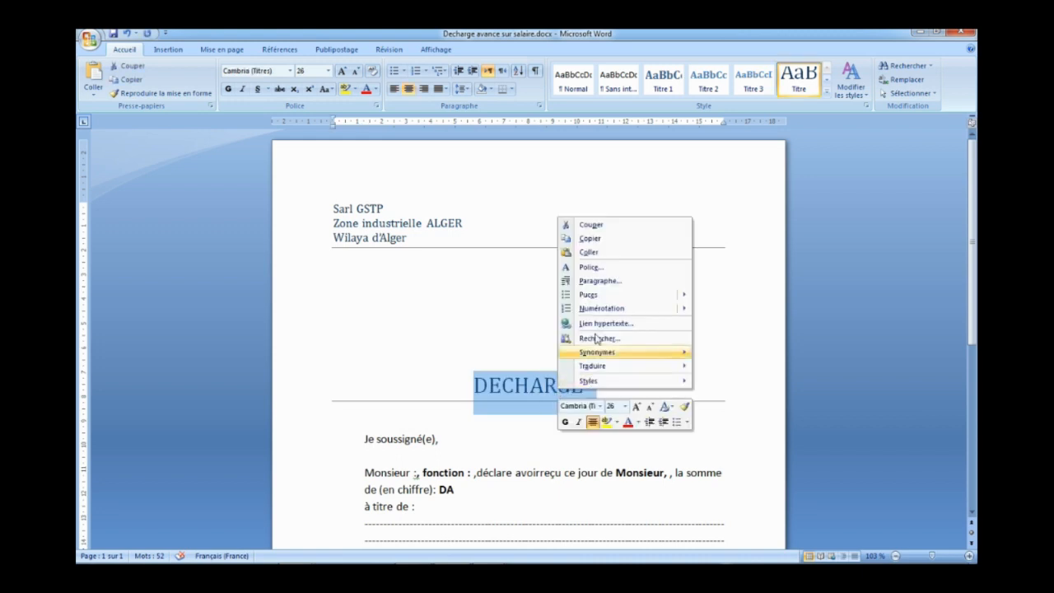
{"action": "left_click", "coordinate": [595, 238]}
Rename the duplicated Model Info Personnel file as DECHARGE.repx and open it in the report designer.
{"action": "left_click", "coordinate": [795, 169]}
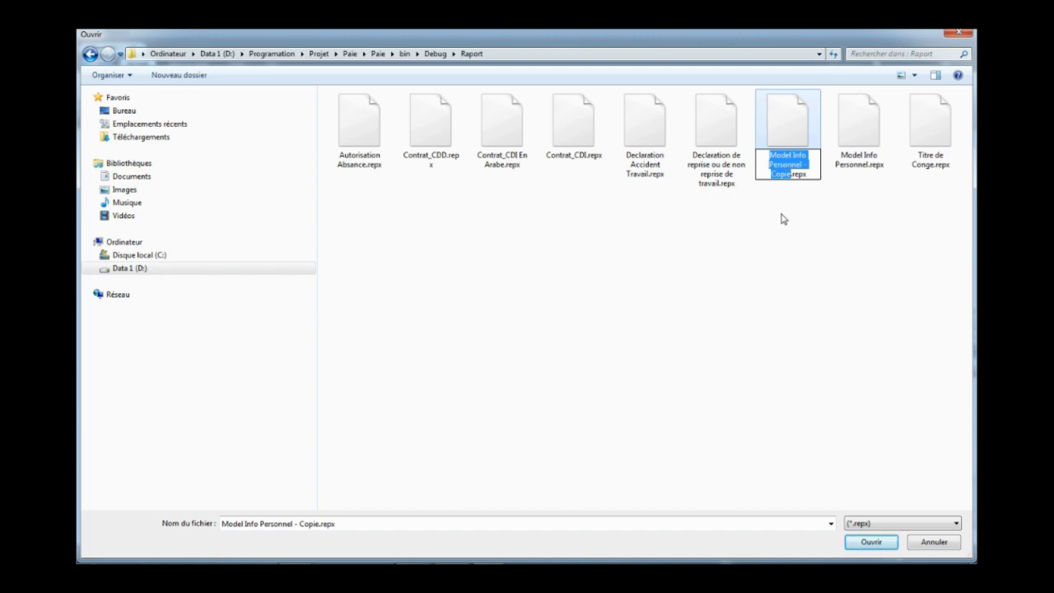
{"action": "key", "text": "ctrl+v"}
{"action": "left_click", "coordinate": [803, 246]}
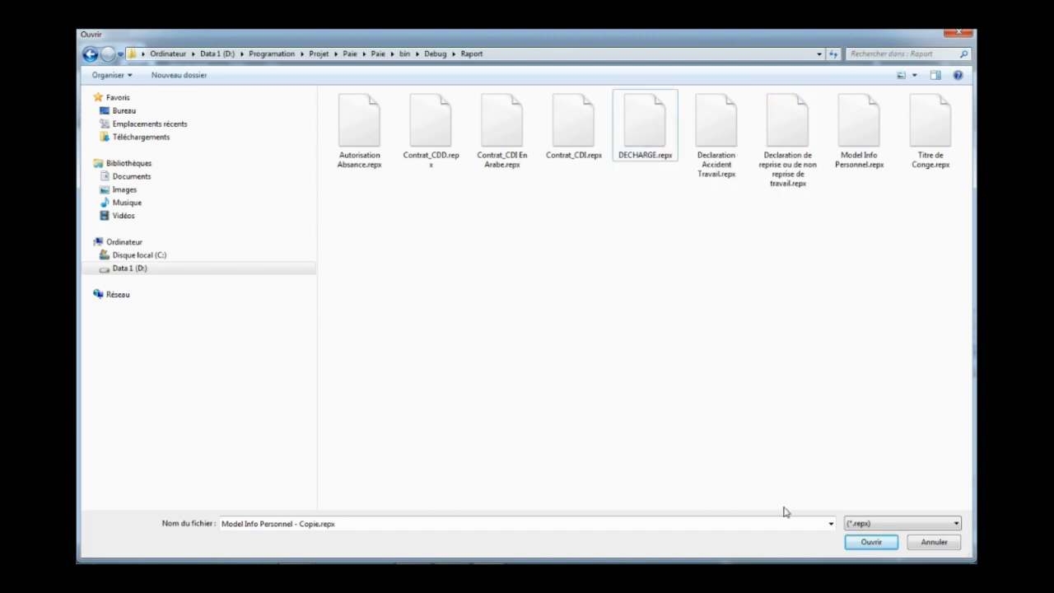
{"action": "double_click", "coordinate": [639, 135]}
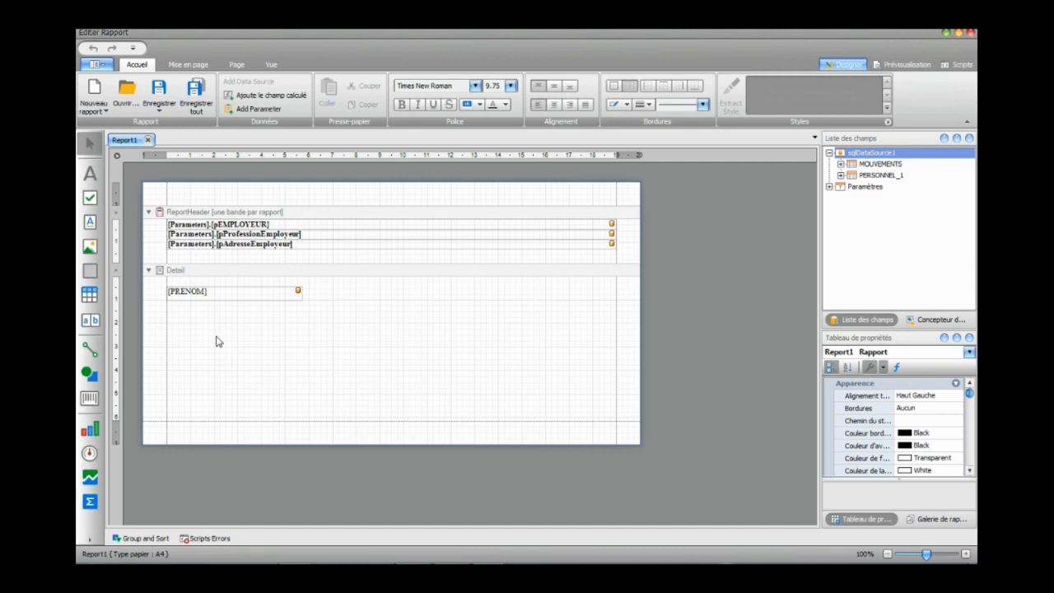
{"action": "left_click", "coordinate": [236, 270]}
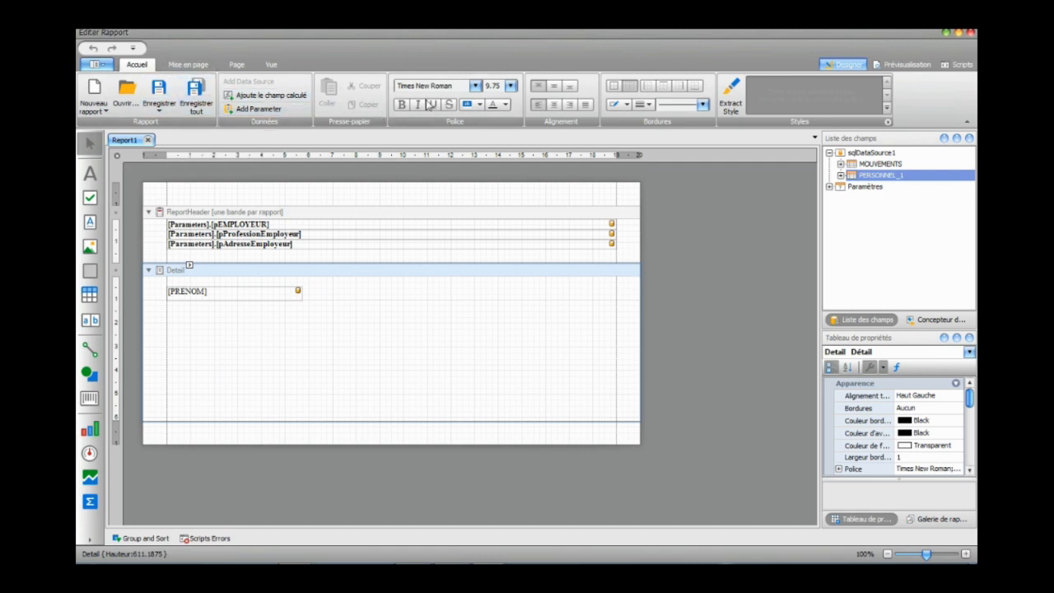
{"action": "left_click", "coordinate": [476, 86]}
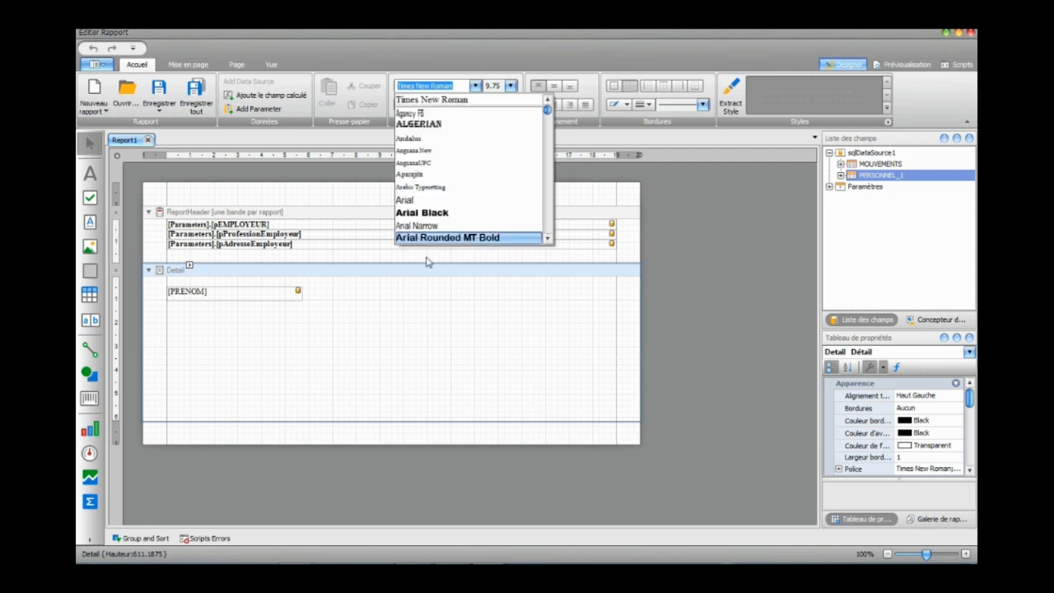
{"action": "left_click_drag", "start_coordinate": [548, 111], "coordinate": [501, 47]}
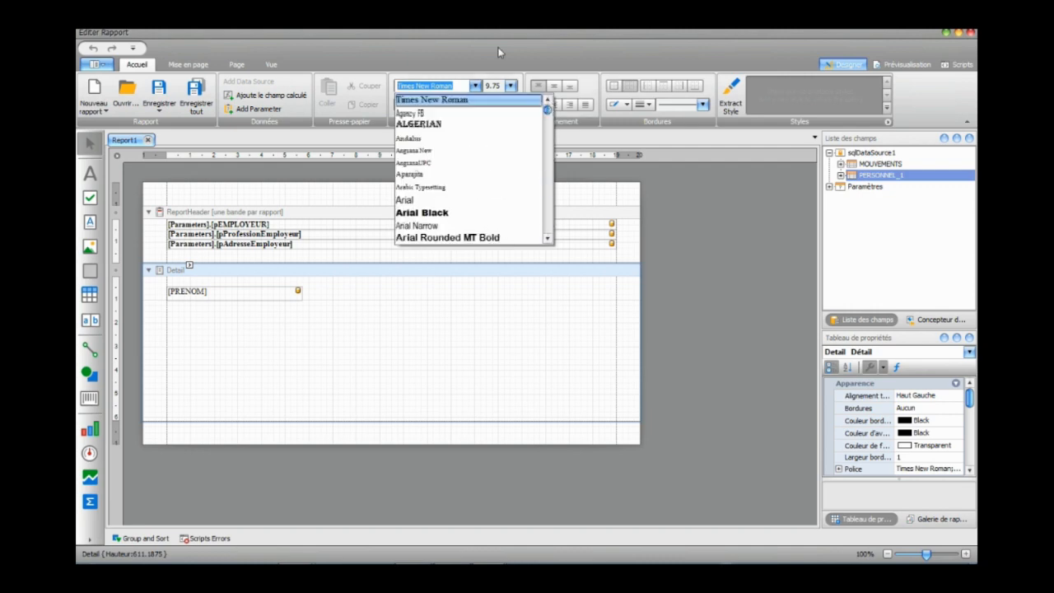
{"action": "left_click", "coordinate": [500, 48]}
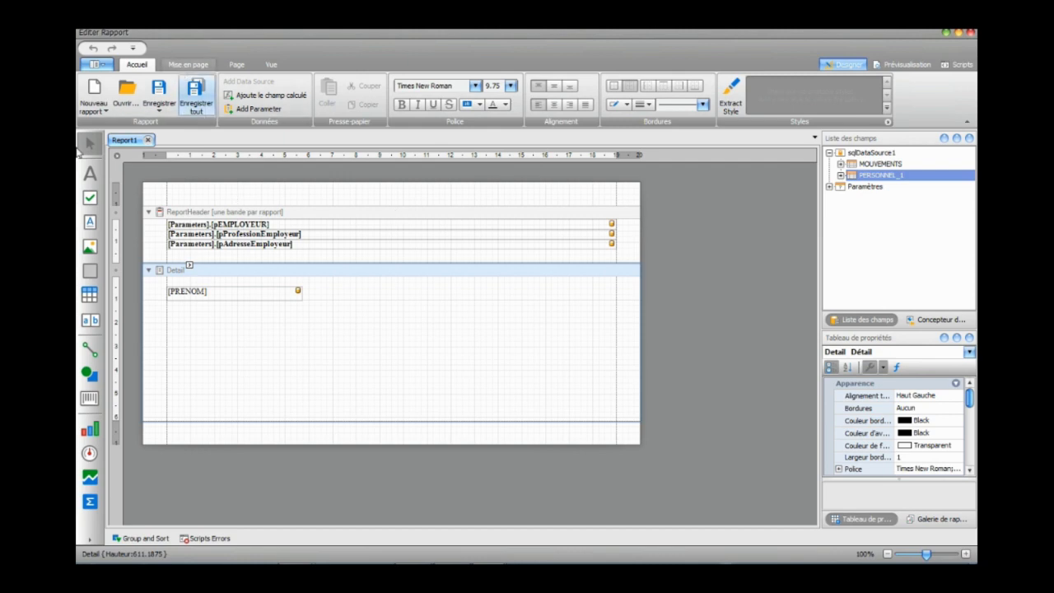
Set the report's page size to A5 with portrait orientation.
{"action": "left_click", "coordinate": [187, 64]}
{"action": "left_click", "coordinate": [237, 65]}
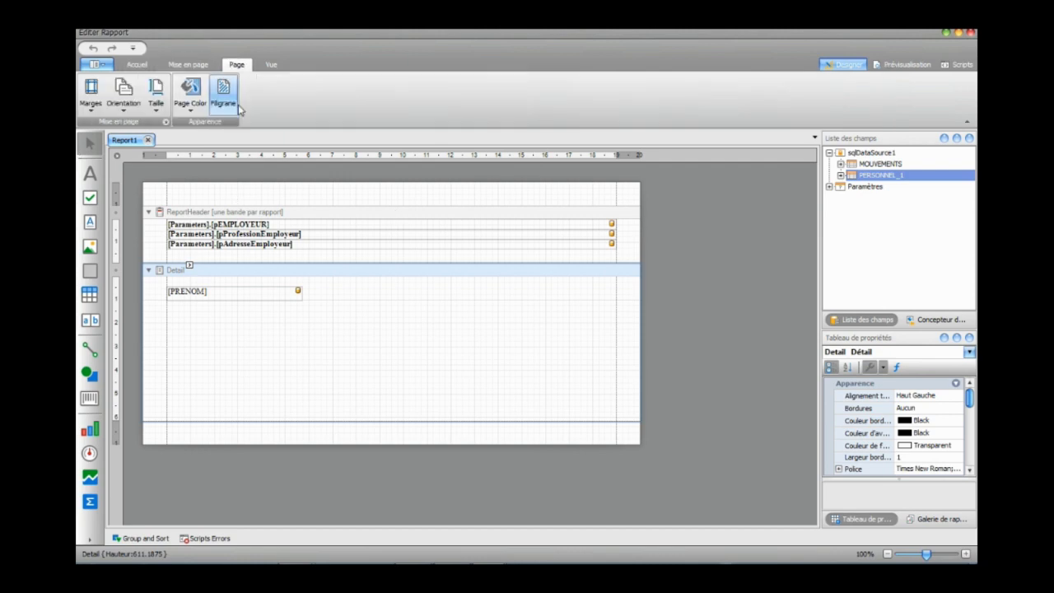
{"action": "left_click", "coordinate": [155, 108]}
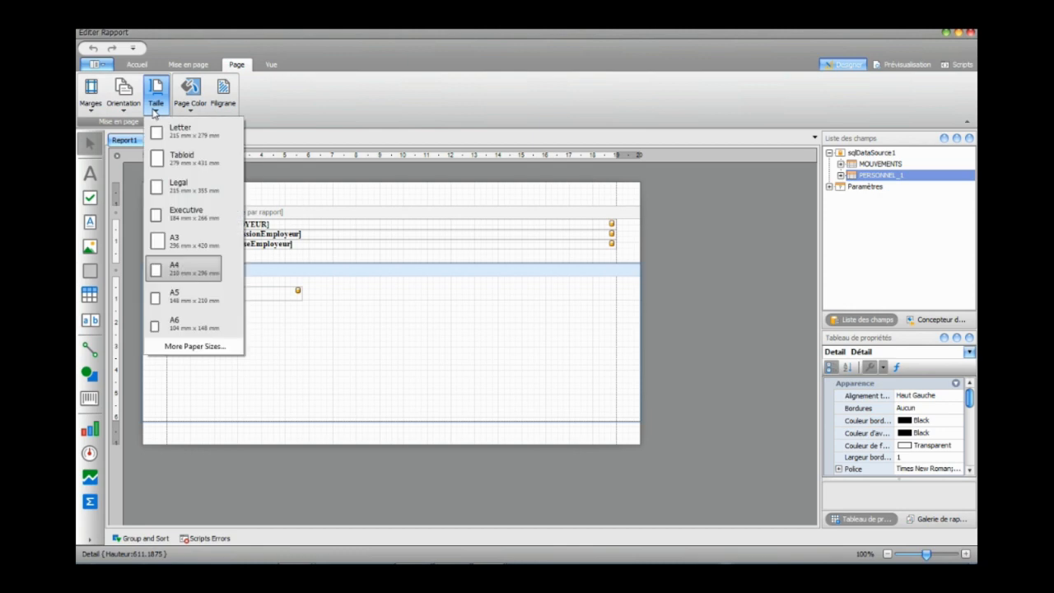
{"action": "left_click", "coordinate": [157, 272]}
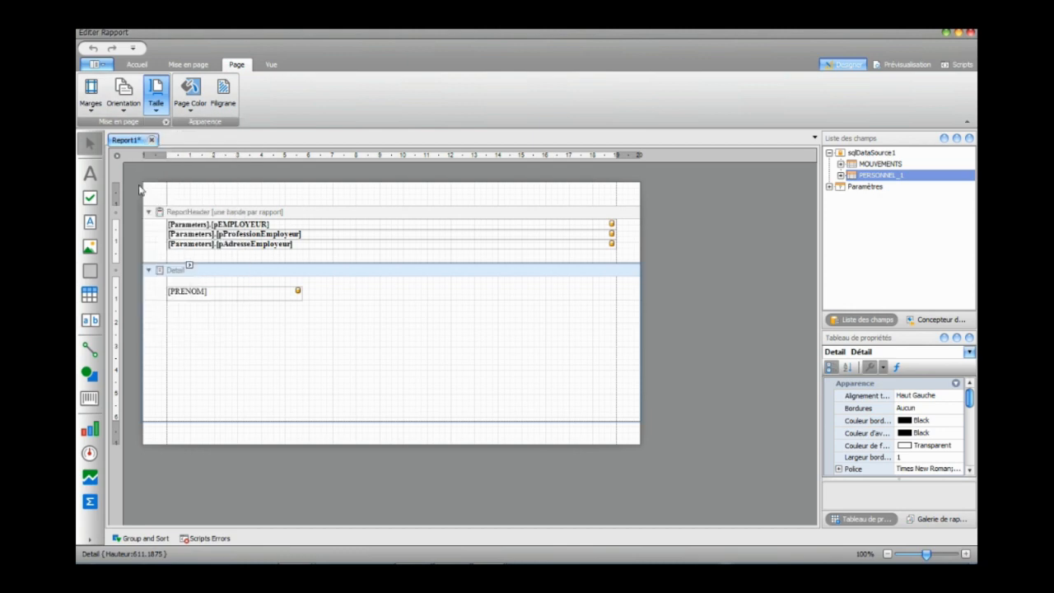
{"action": "left_click", "coordinate": [156, 92]}
{"action": "left_click", "coordinate": [177, 303]}
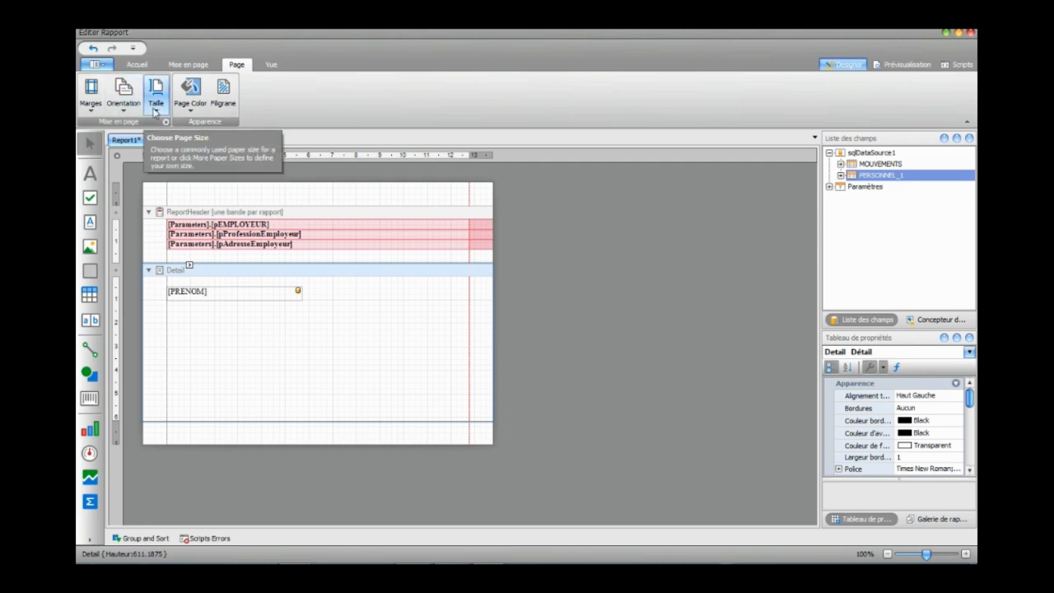
{"action": "left_click", "coordinate": [124, 93]}
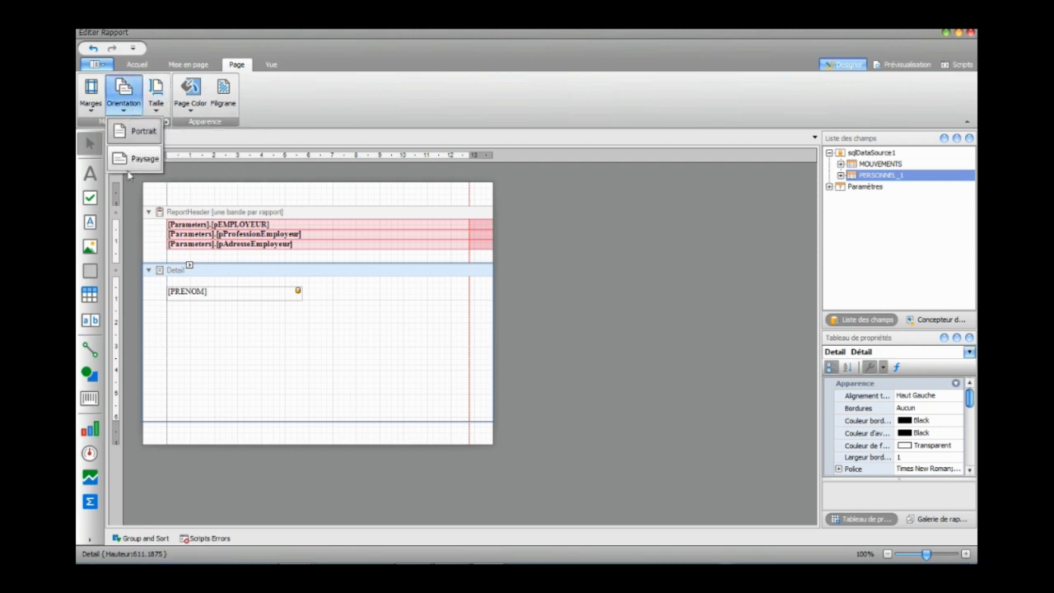
{"action": "left_click", "coordinate": [138, 134]}
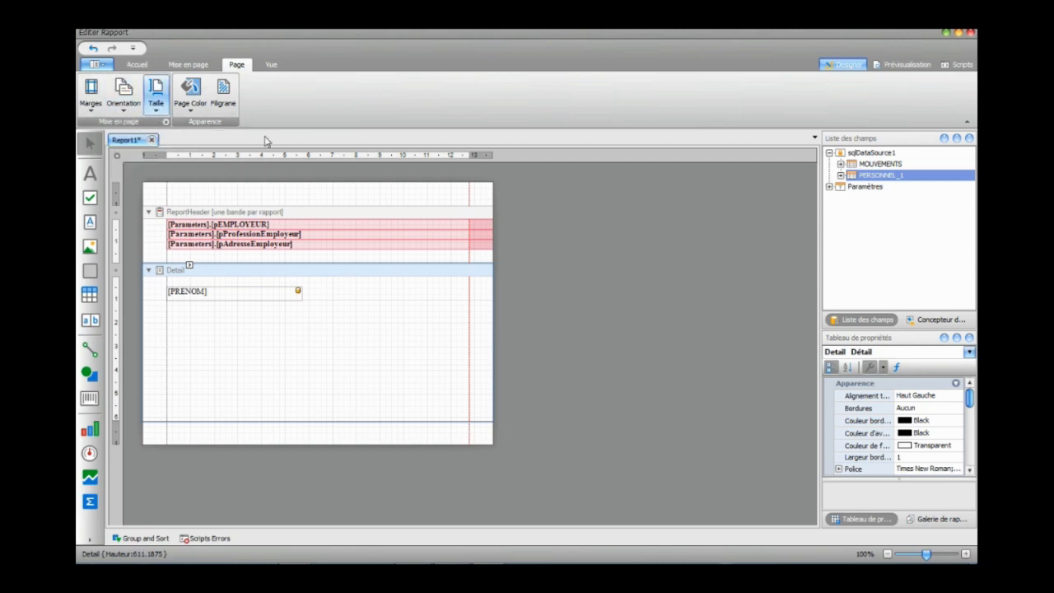
Shorten the pEMPLOYEUR label in the report header to about 1286 units wide, starting at the left margin and ending at the right margin.
{"action": "left_click", "coordinate": [421, 229]}
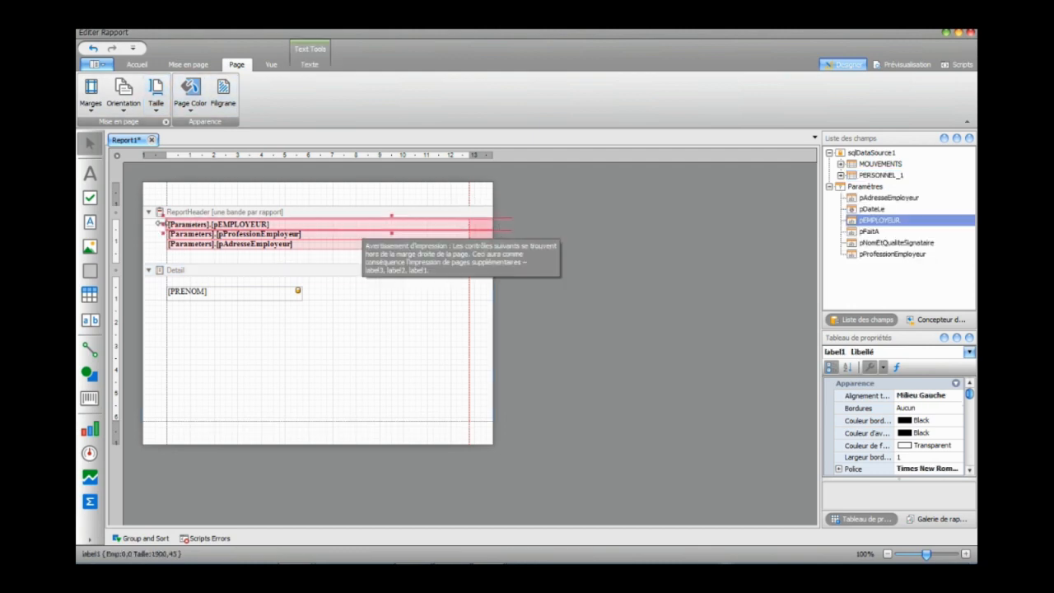
{"action": "left_click_drag", "start_coordinate": [161, 224], "coordinate": [265, 224]}
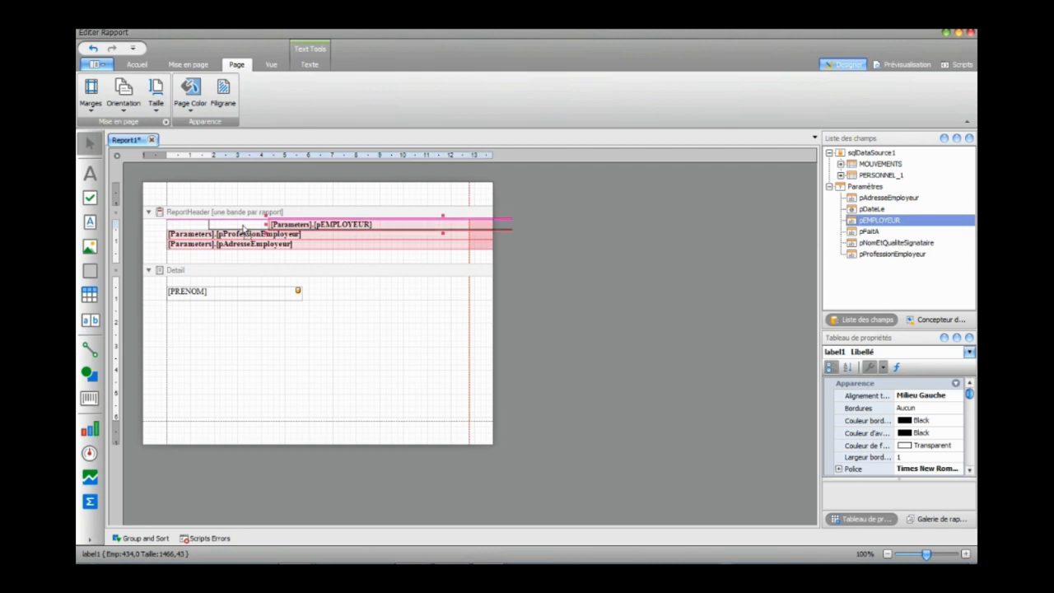
{"action": "key", "text": "ctrl+z"}
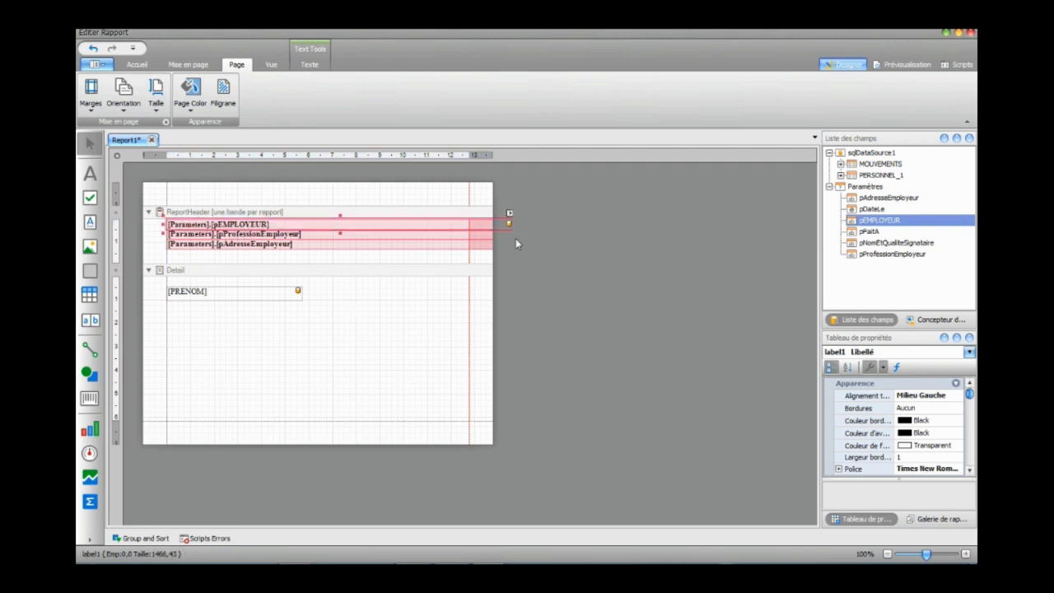
{"action": "left_click", "coordinate": [163, 224]}
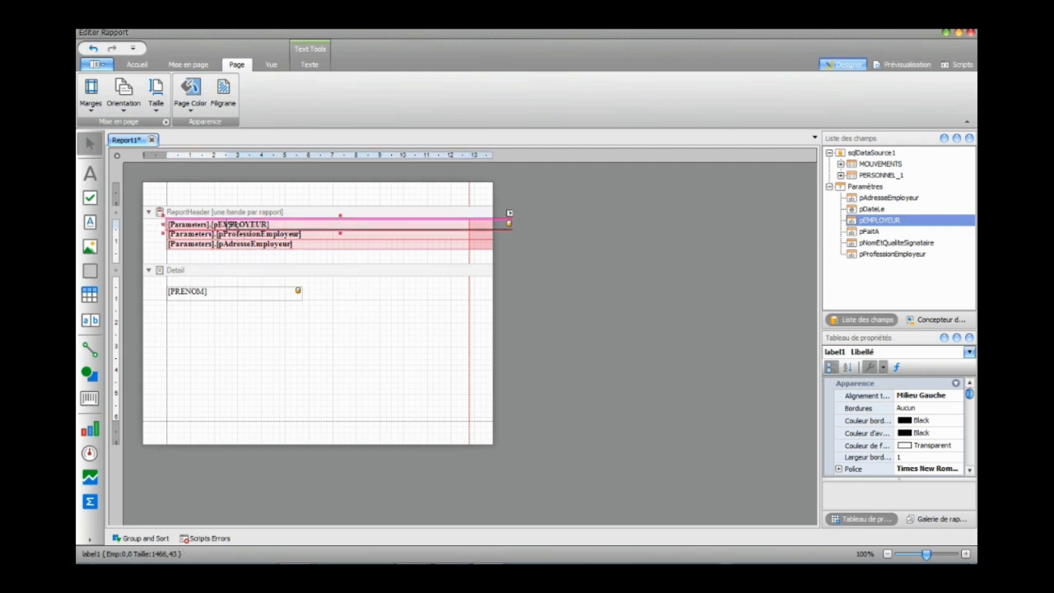
{"action": "left_click_drag", "start_coordinate": [230, 224], "coordinate": [197, 229]}
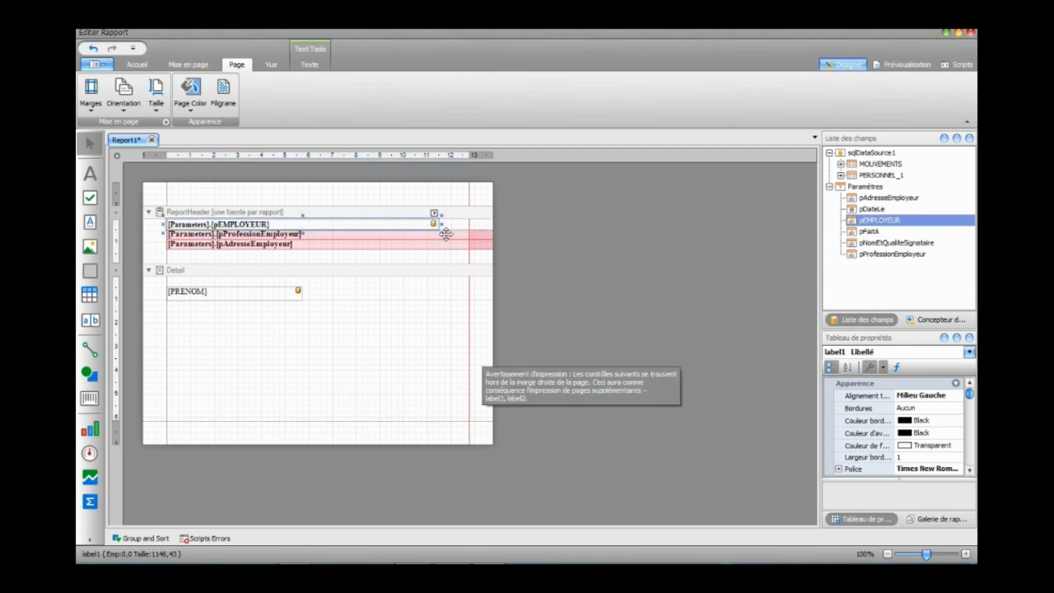
{"action": "left_click_drag", "start_coordinate": [441, 224], "coordinate": [473, 224]}
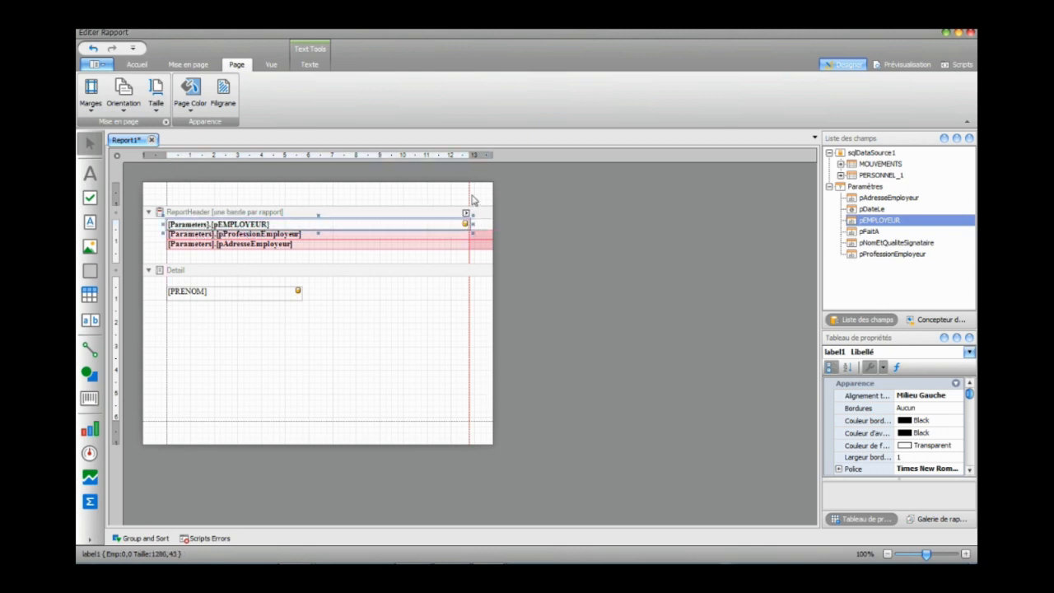
Make the pProfessionEmployeur and pAdresseEmployeur labels in the report header the same size as the pEMPLOYEUR label.
{"action": "left_click", "coordinate": [226, 243]}
{"action": "left_click", "coordinate": [228, 238], "text": "ctrl"}
{"action": "left_click", "coordinate": [228, 245], "text": "ctrl"}
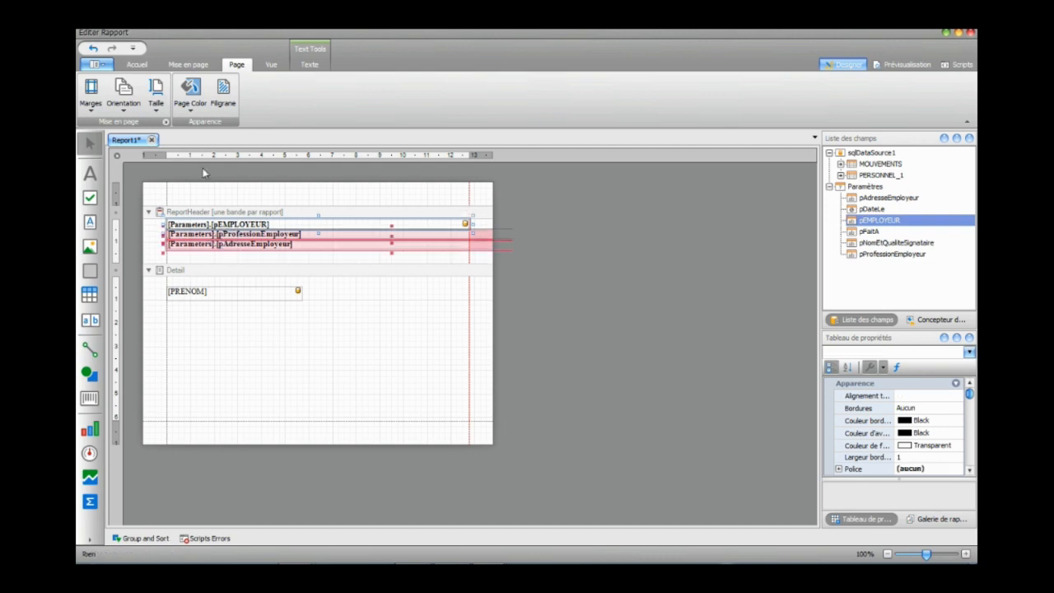
{"action": "left_click", "coordinate": [188, 66]}
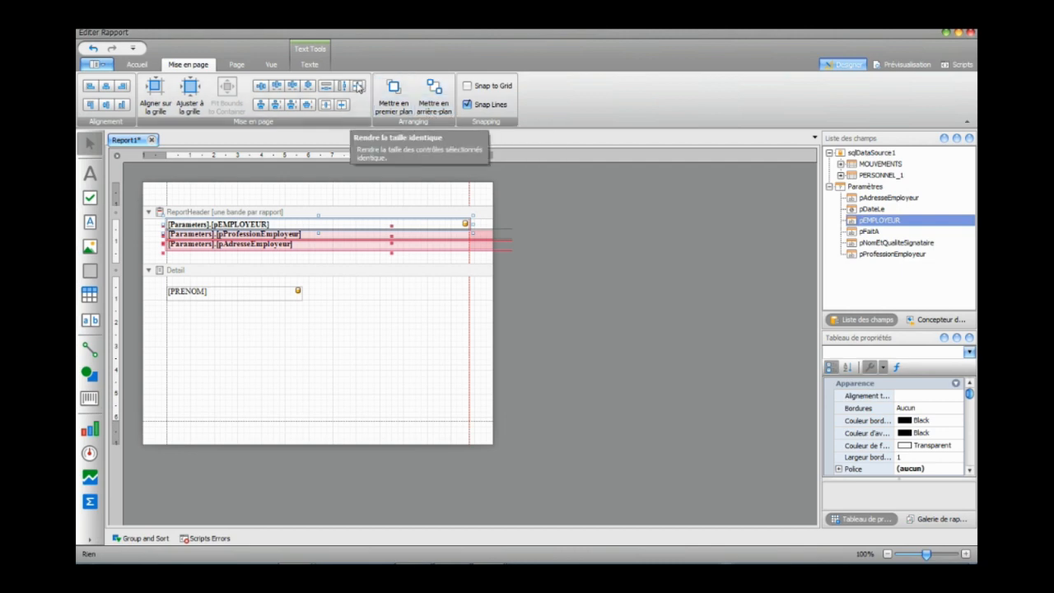
{"action": "left_click", "coordinate": [359, 85]}
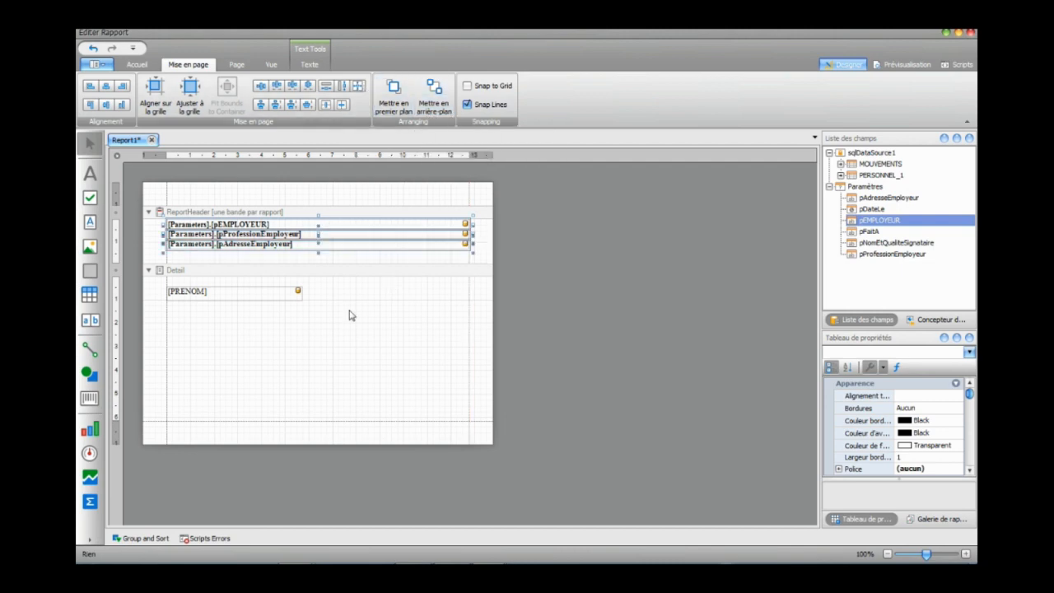
{"action": "left_click", "coordinate": [344, 394]}
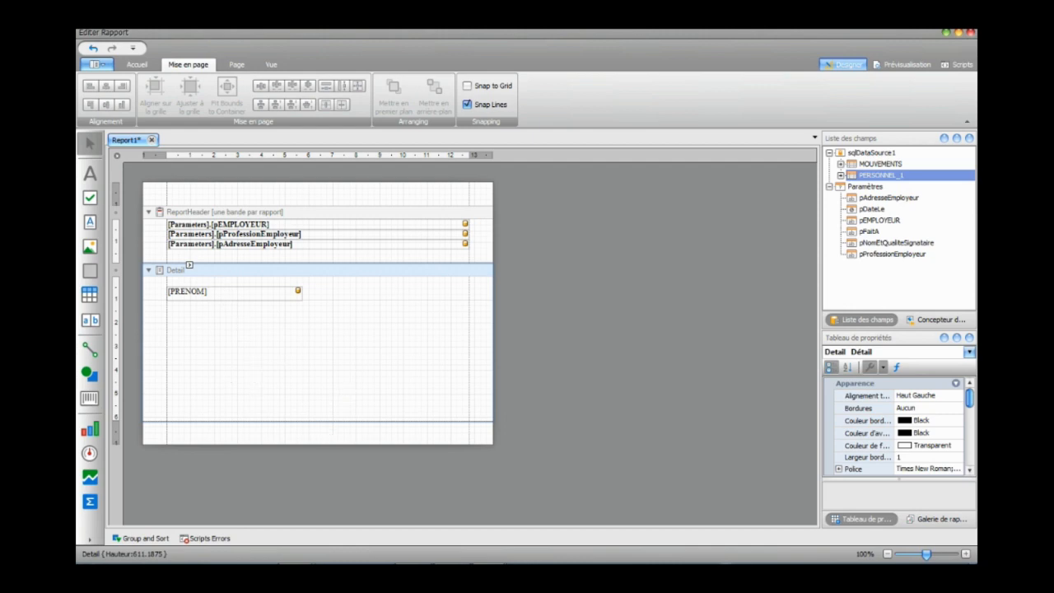
Switch to the discharge letter in Microsoft Word, check its employer name and address lines, and return to the report designer.
{"action": "key", "text": "alt+Tab"}
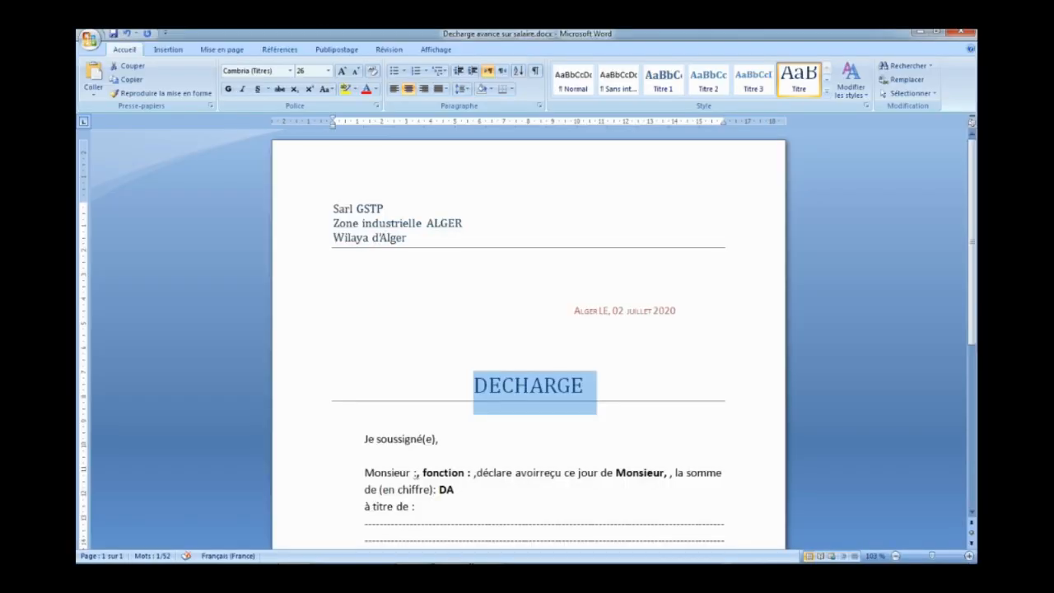
{"action": "left_click", "coordinate": [336, 209]}
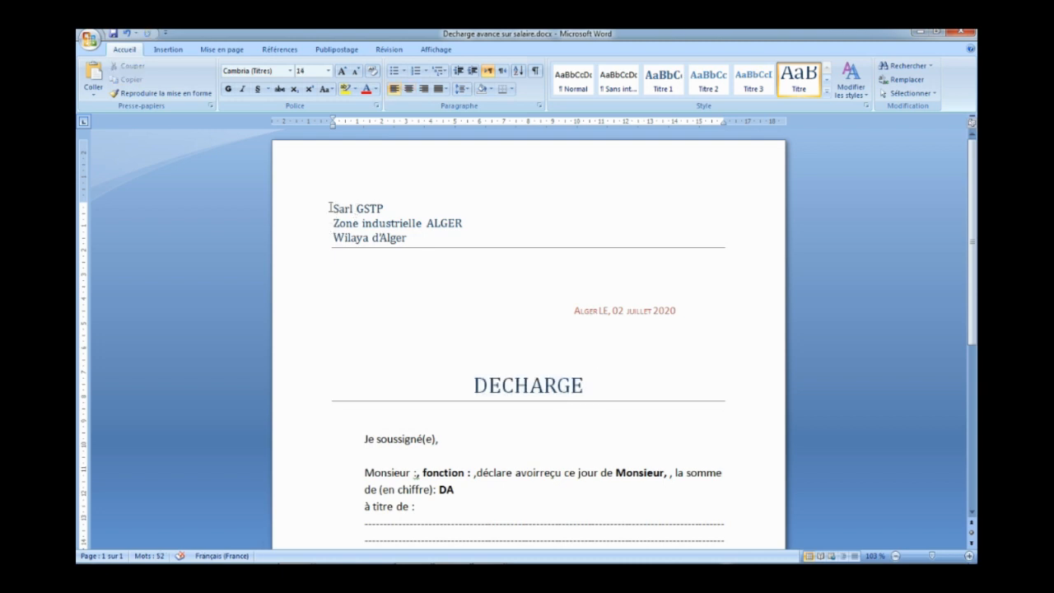
{"action": "left_click_drag", "start_coordinate": [333, 224], "coordinate": [459, 223]}
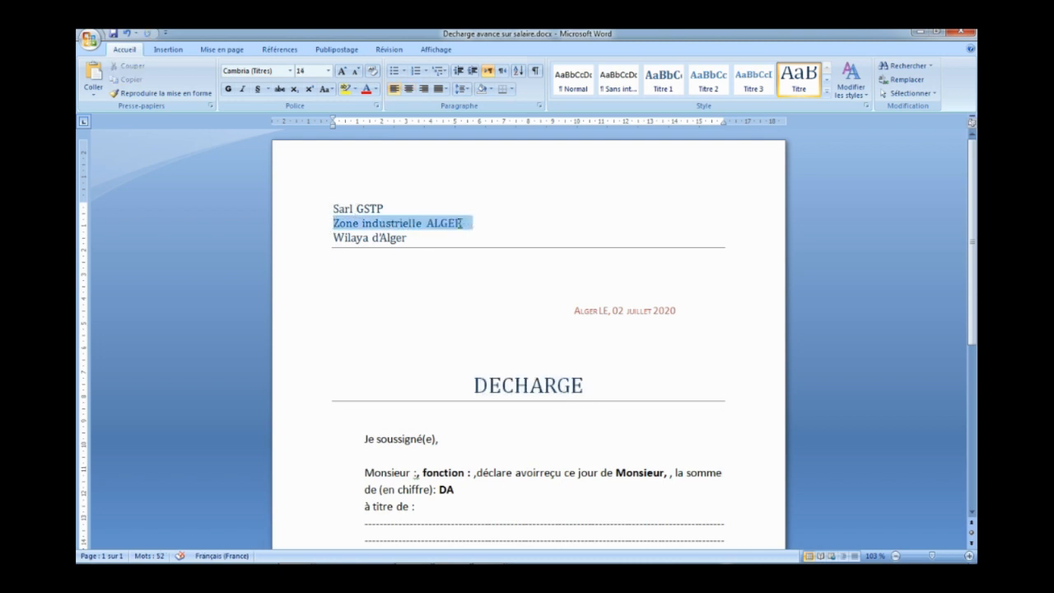
{"action": "left_click_drag", "start_coordinate": [333, 238], "coordinate": [425, 244]}
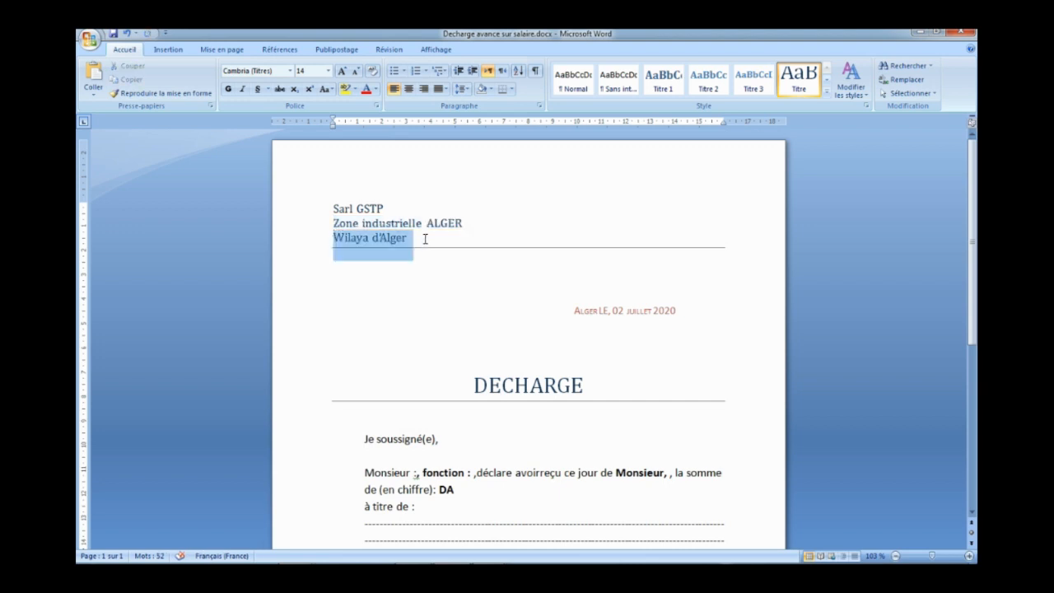
{"action": "left_click", "coordinate": [425, 244]}
{"action": "left_click", "coordinate": [491, 570]}
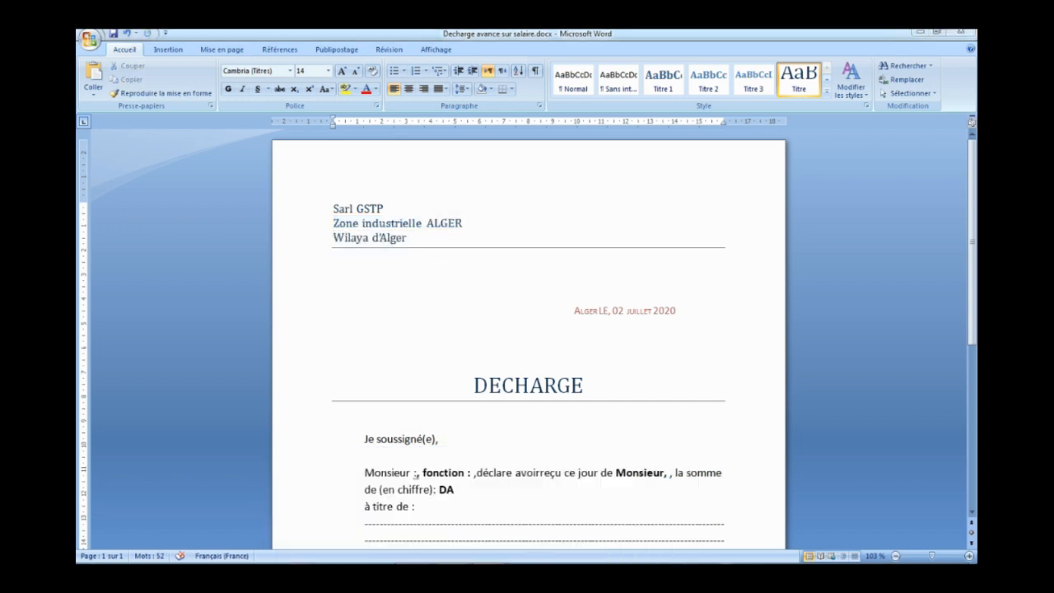
{"action": "left_click", "coordinate": [565, 541]}
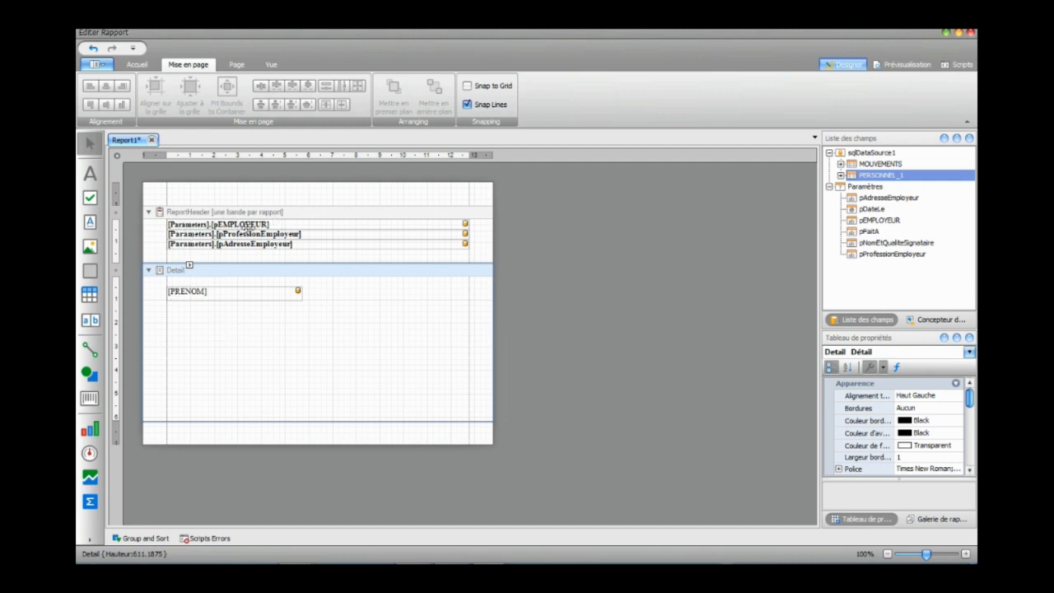
Delete the pEMPLOYEUR label from the report header and place a new pAdresseEmployeur label in its spot.
{"action": "left_click", "coordinate": [248, 227]}
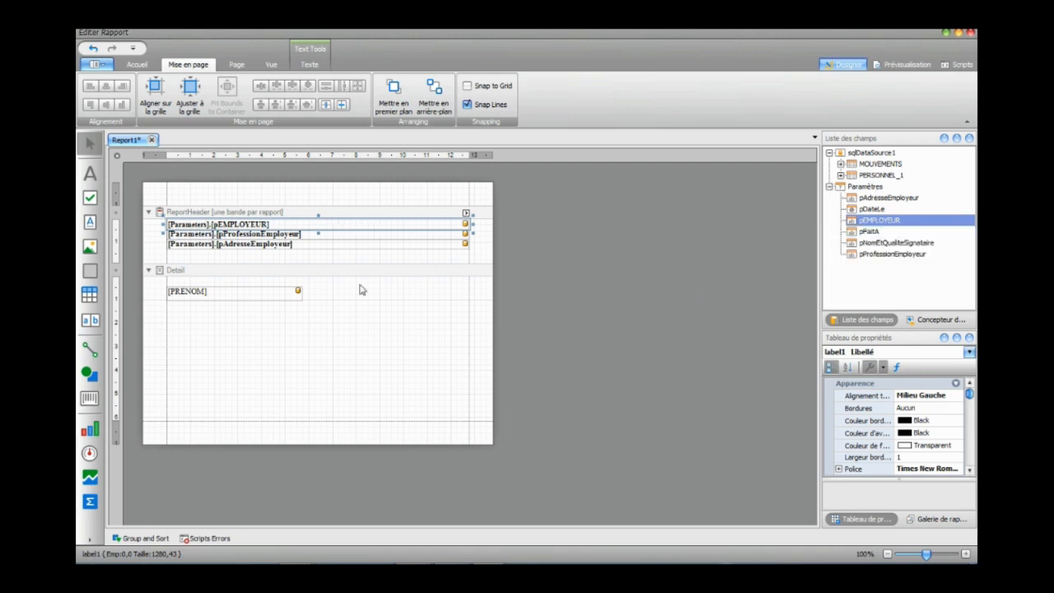
{"action": "key", "text": "Delete"}
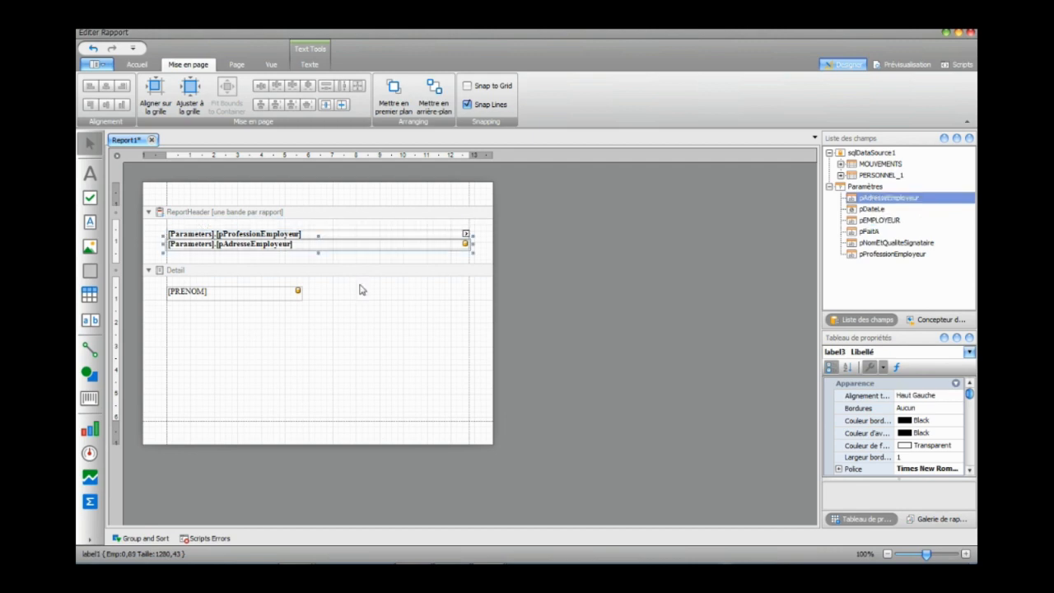
{"action": "left_click", "coordinate": [877, 201]}
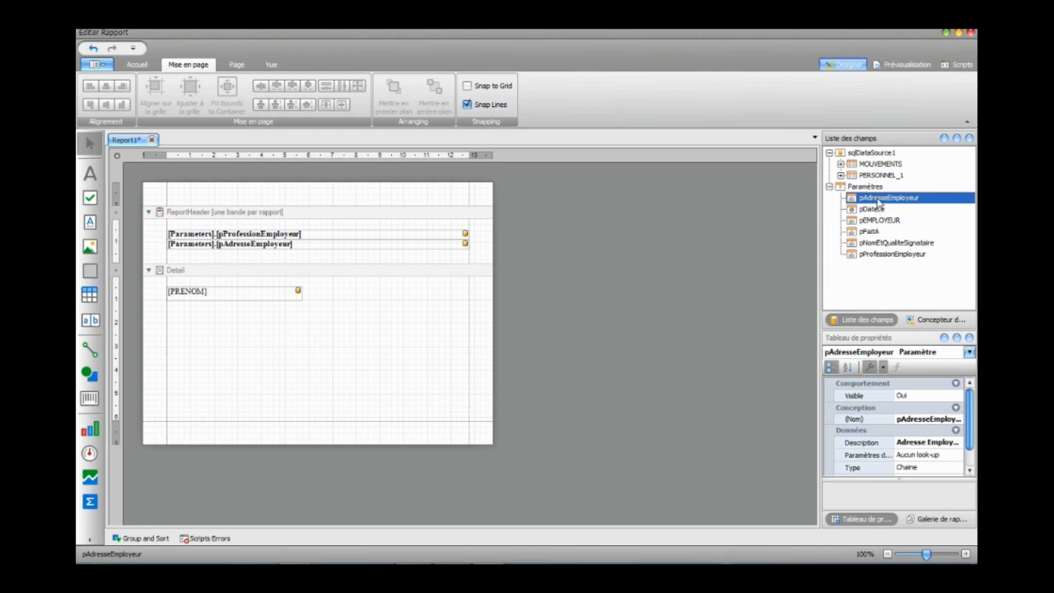
{"action": "left_click_drag", "start_coordinate": [879, 202], "coordinate": [202, 233]}
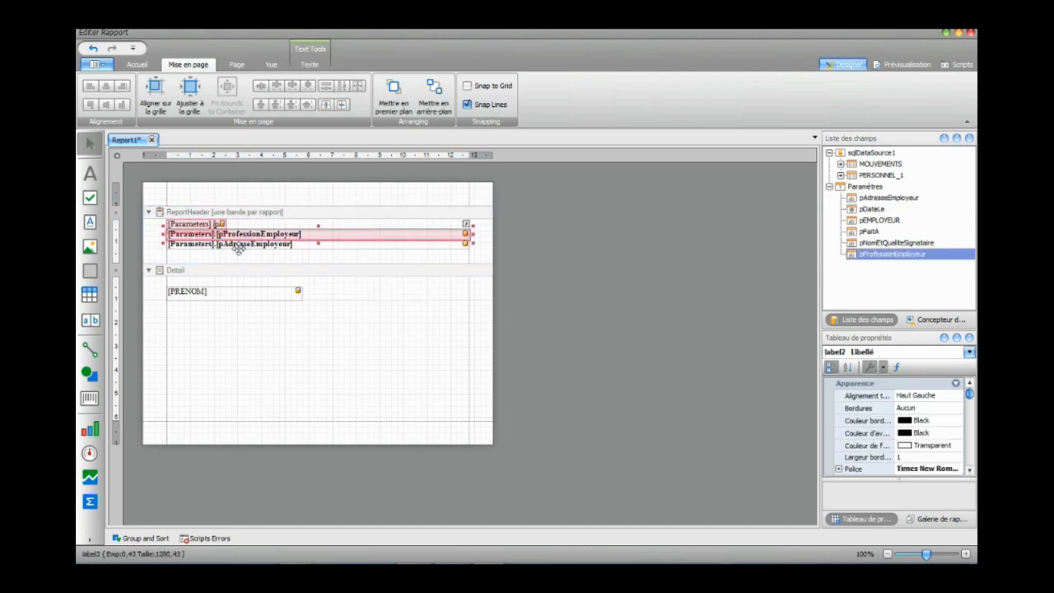
Make the new pAdresseEmployeur label on the first header line the same size as the pProfessionEmployeur label.
{"action": "left_click", "coordinate": [232, 247], "text": "ctrl"}
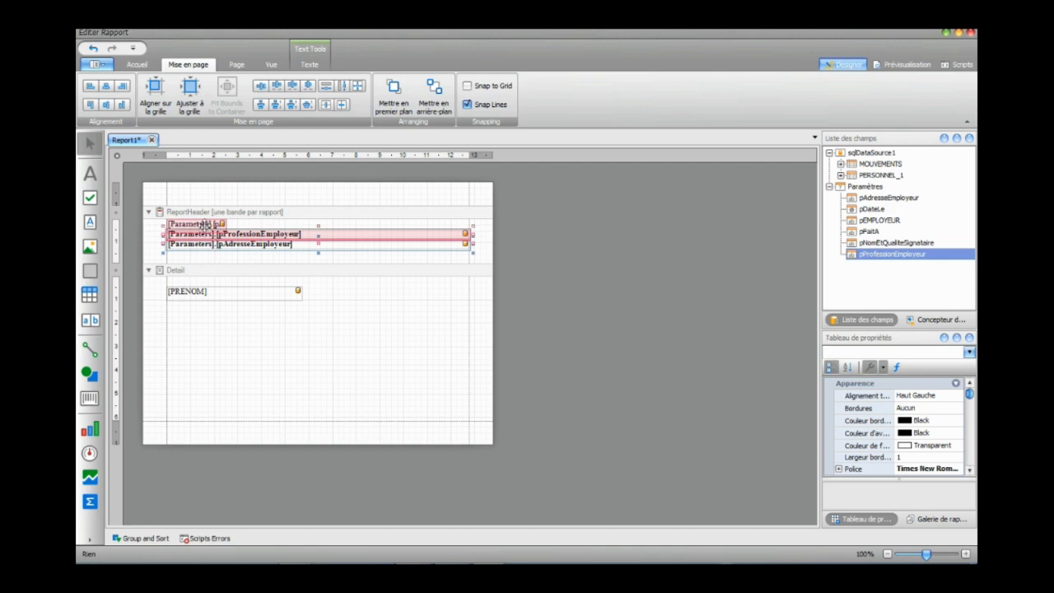
{"action": "left_click", "coordinate": [222, 266]}
{"action": "left_click", "coordinate": [208, 235]}
{"action": "left_click", "coordinate": [196, 224], "text": "ctrl"}
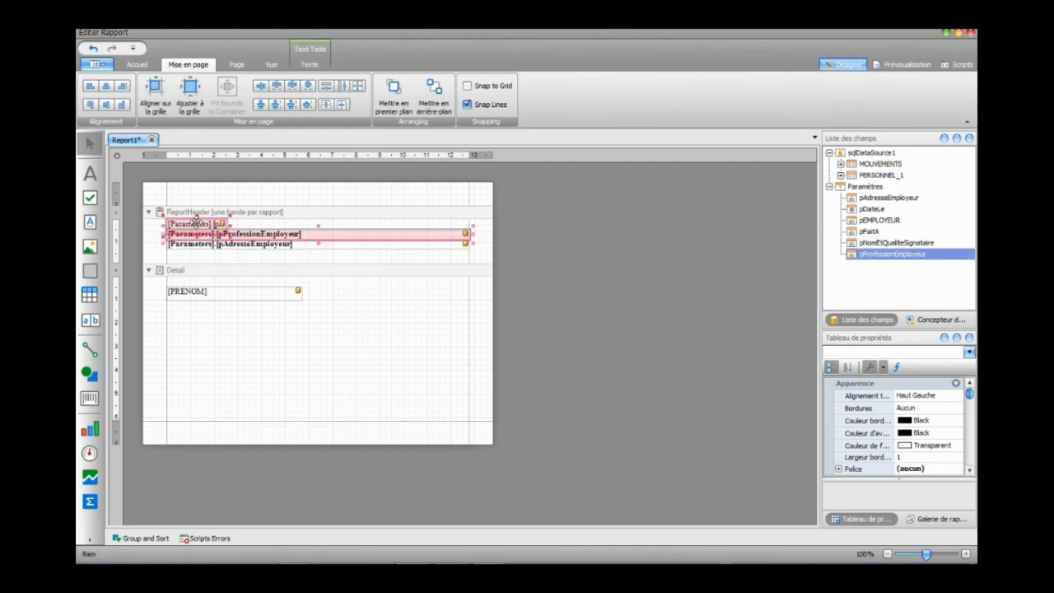
{"action": "left_click", "coordinate": [358, 86]}
{"action": "left_click", "coordinate": [240, 262]}
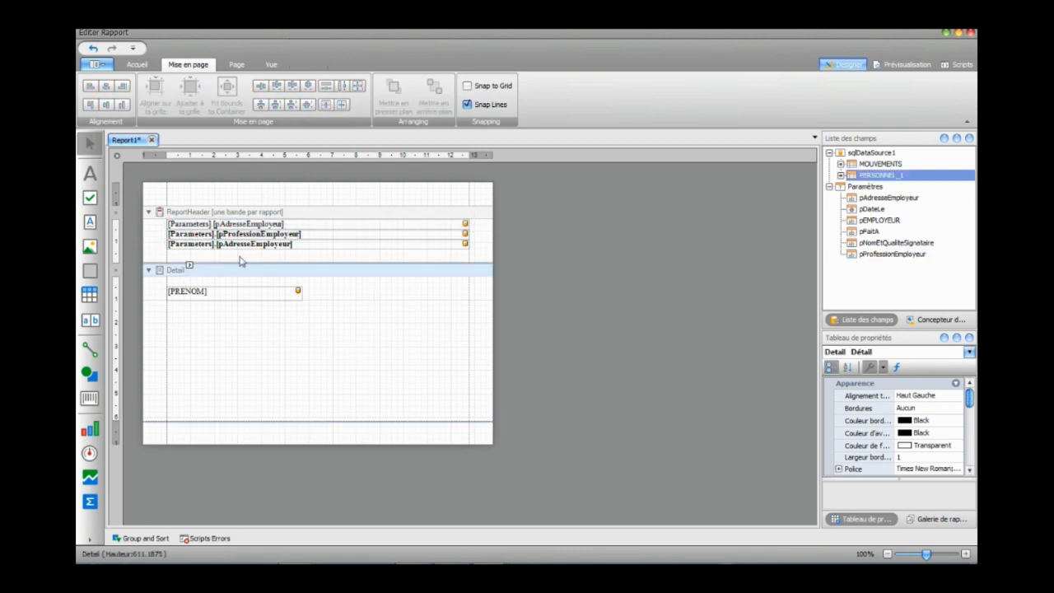
Reorder the report header labels, with pProfessionEmployeur on the first line and the non-bold pAdresseEmployeur label on the second.
{"action": "left_click", "coordinate": [252, 221]}
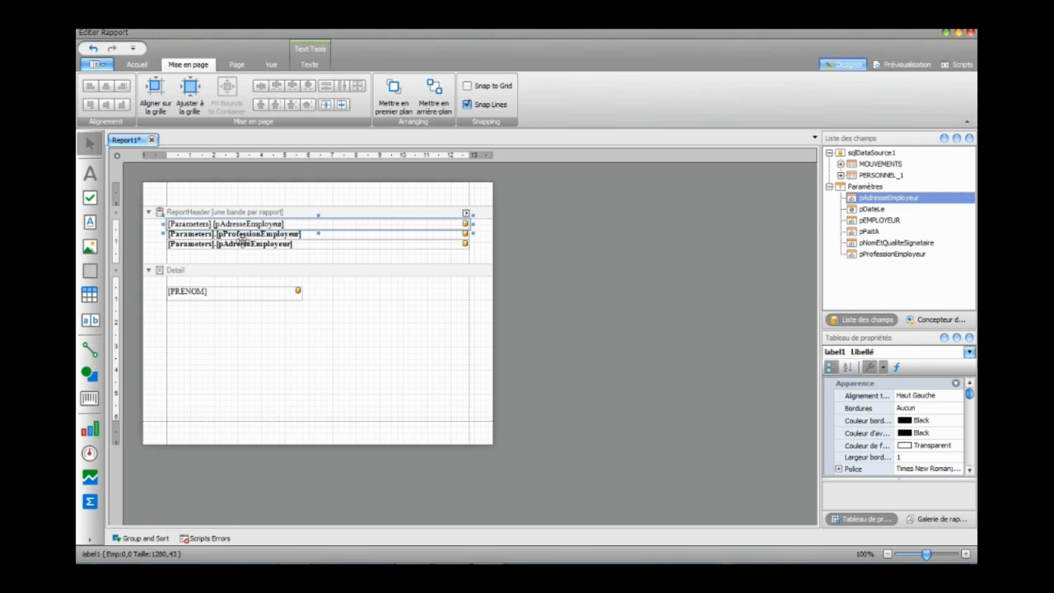
{"action": "left_click", "coordinate": [214, 235]}
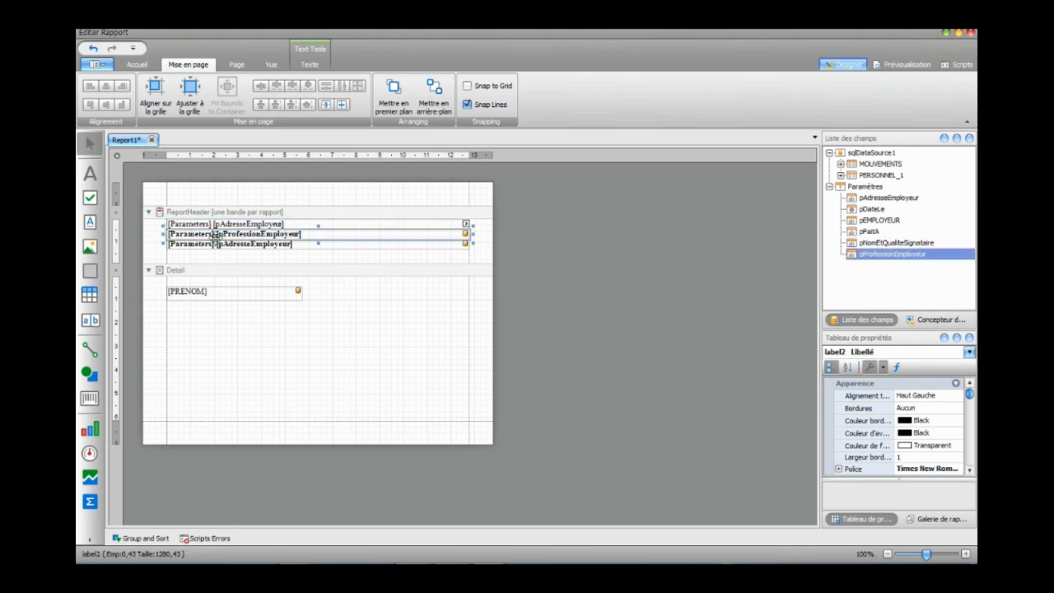
{"action": "mouse_move", "coordinate": [218, 235]}
{"action": "left_mouse_down"}
{"action": "mouse_move", "coordinate": [222, 258]}
{"action": "mouse_move", "coordinate": [224, 235]}
{"action": "left_mouse_up"}
{"action": "left_click", "coordinate": [221, 225]}
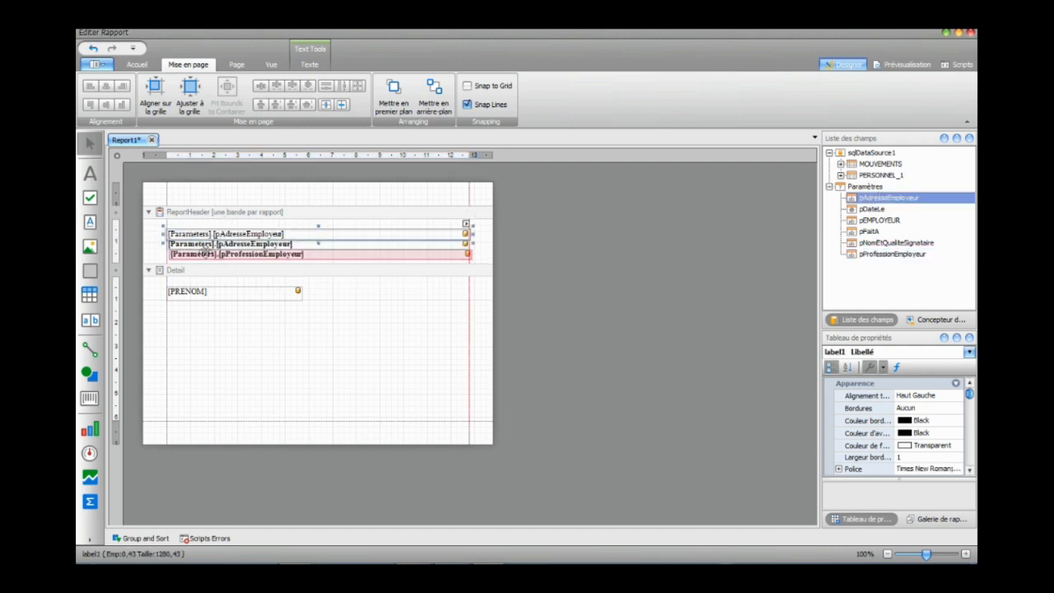
{"action": "double_click", "coordinate": [202, 256]}
{"action": "left_click", "coordinate": [203, 256]}
{"action": "left_click", "coordinate": [214, 367]}
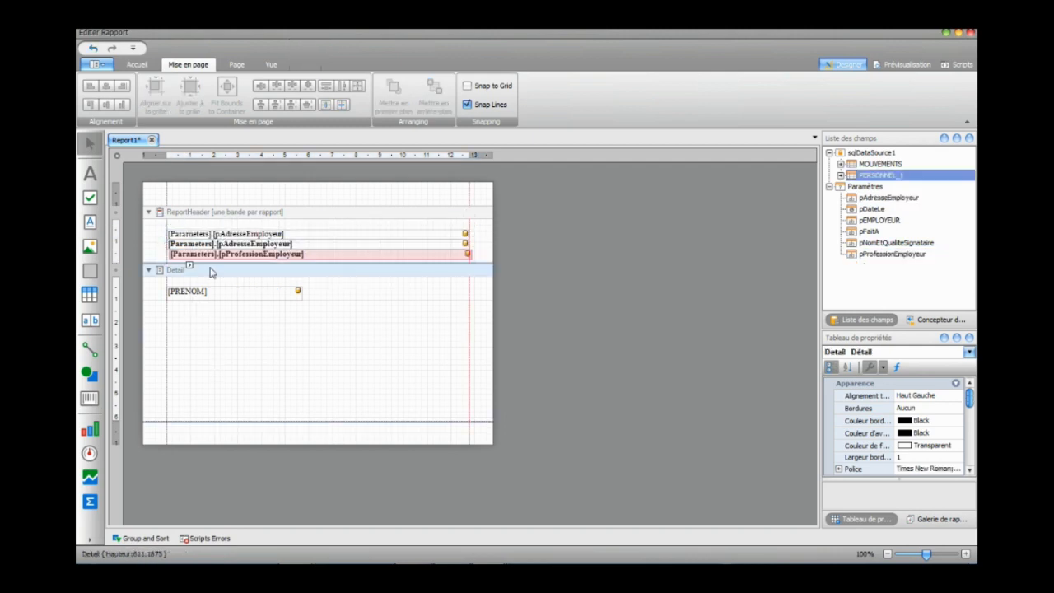
{"action": "left_click_drag", "start_coordinate": [197, 252], "coordinate": [198, 224]}
{"action": "left_click", "coordinate": [247, 358]}
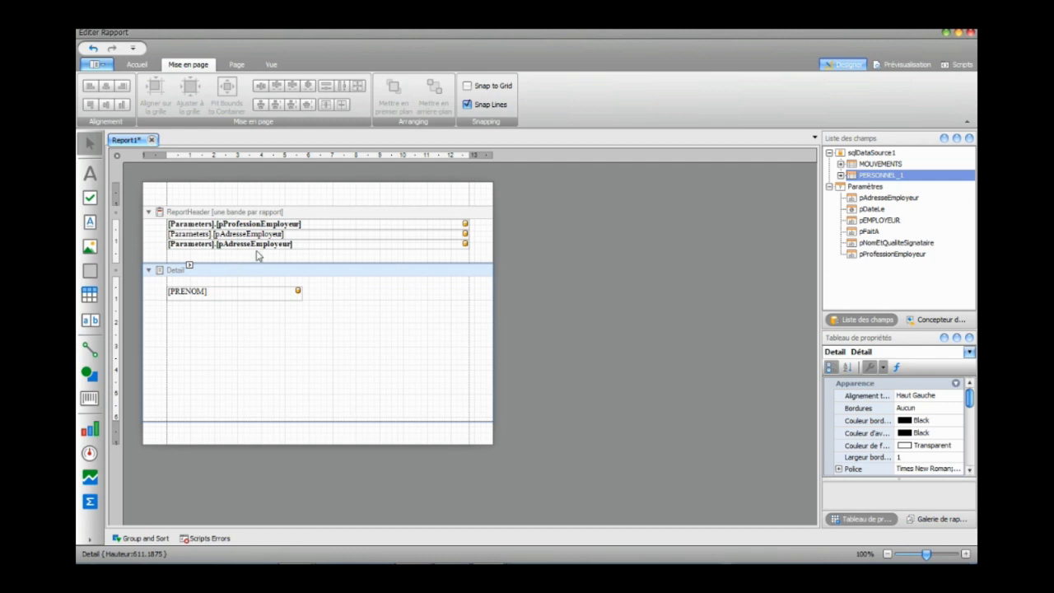
Bind the first report header label to the pEMPLOYEUR parameter and the second to pProfessionEmployeur.
{"action": "left_click", "coordinate": [251, 244]}
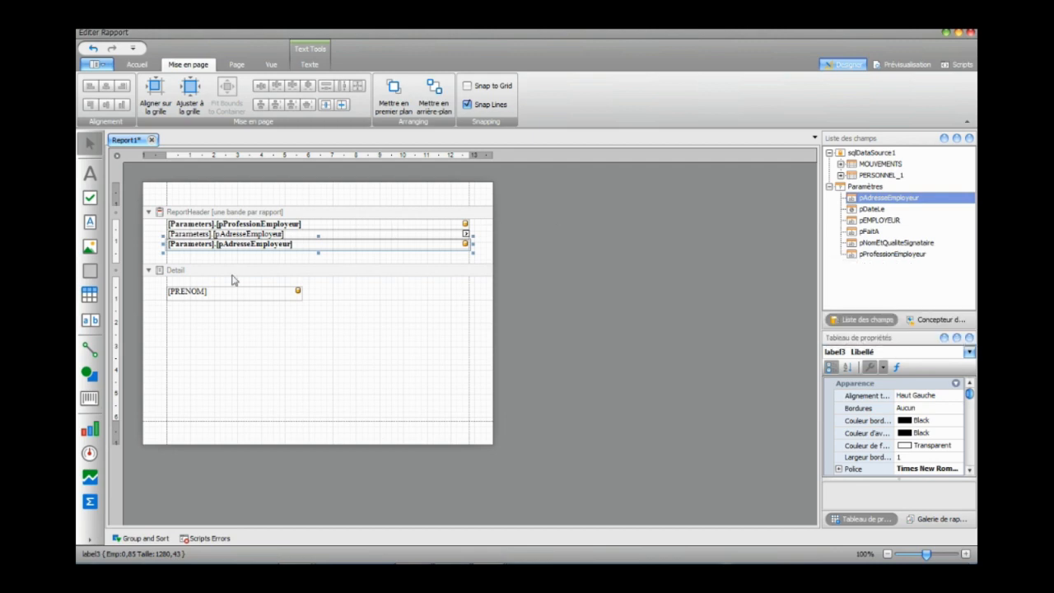
{"action": "left_click", "coordinate": [239, 224]}
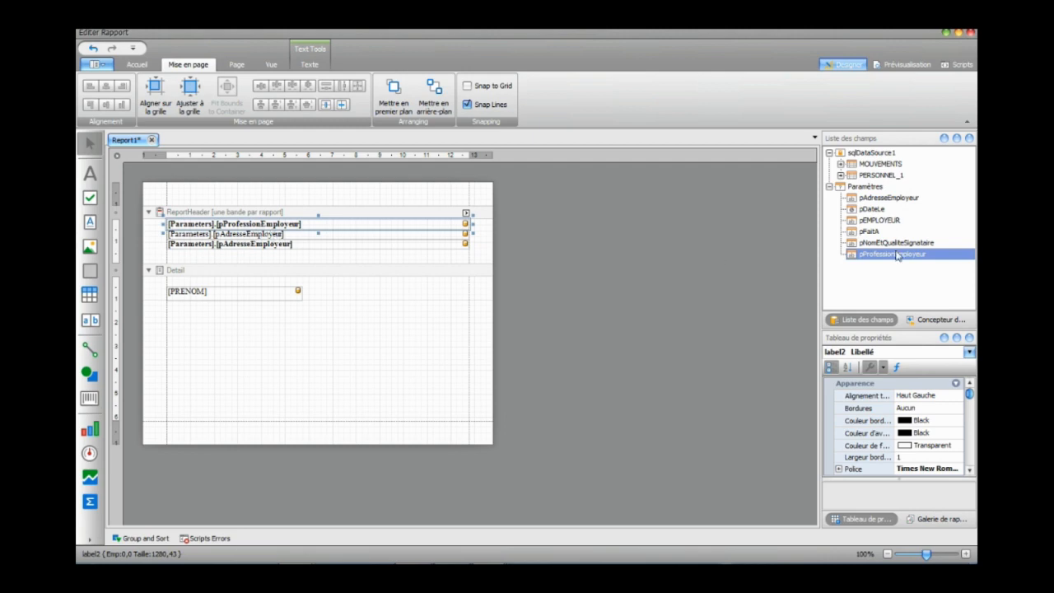
{"action": "left_click_drag", "start_coordinate": [880, 219], "coordinate": [346, 224]}
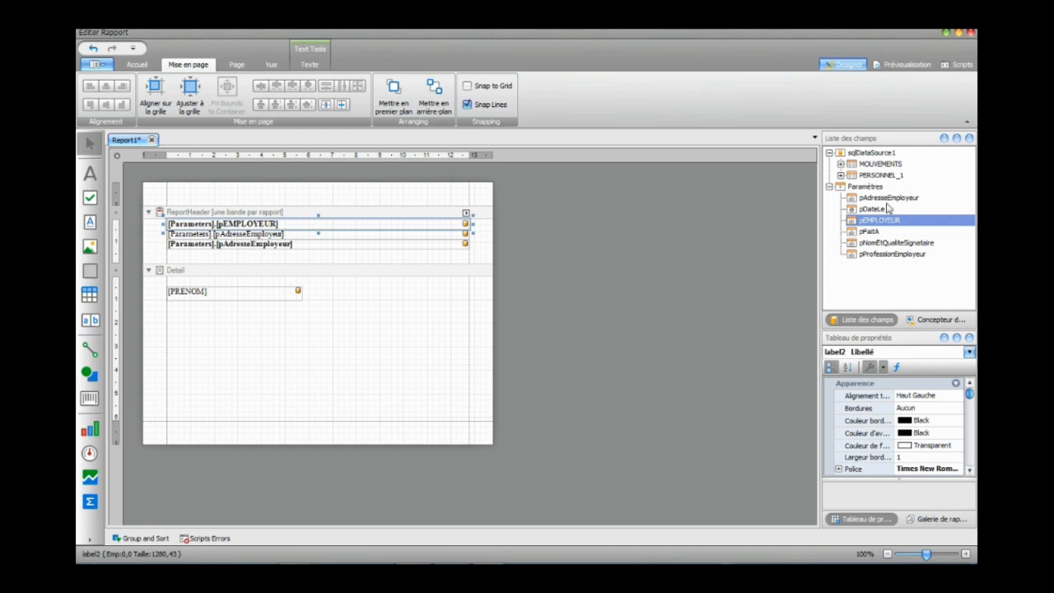
{"action": "left_click_drag", "start_coordinate": [880, 254], "coordinate": [284, 234]}
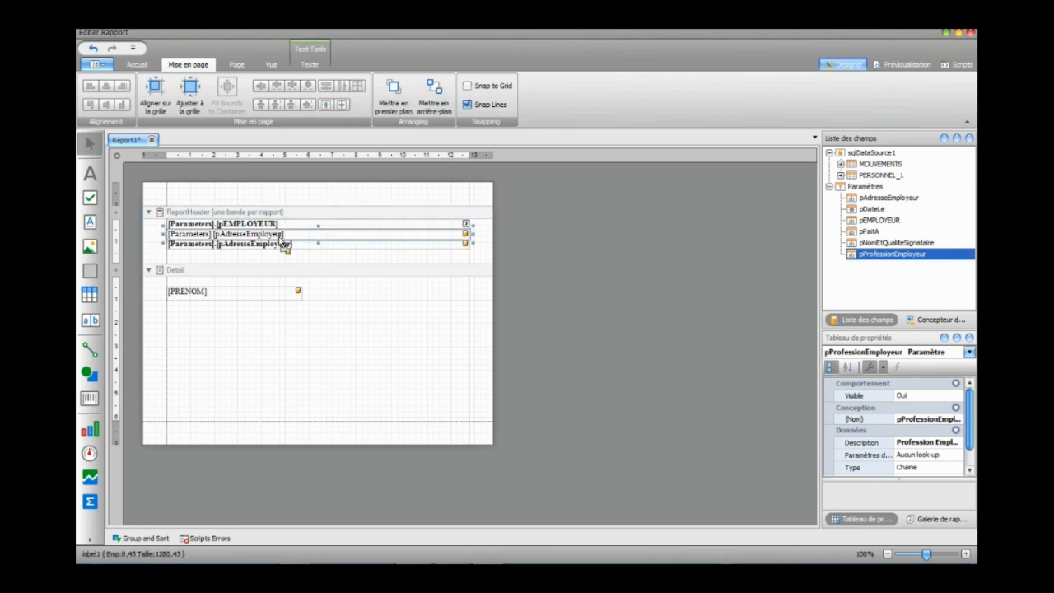
{"action": "left_click", "coordinate": [253, 258]}
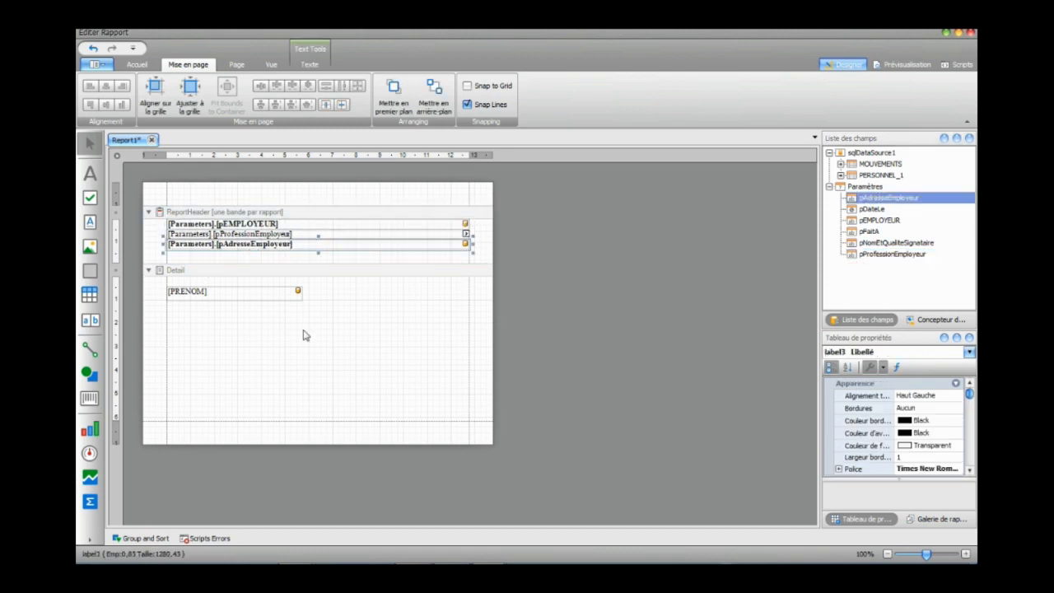
{"action": "left_click", "coordinate": [252, 348]}
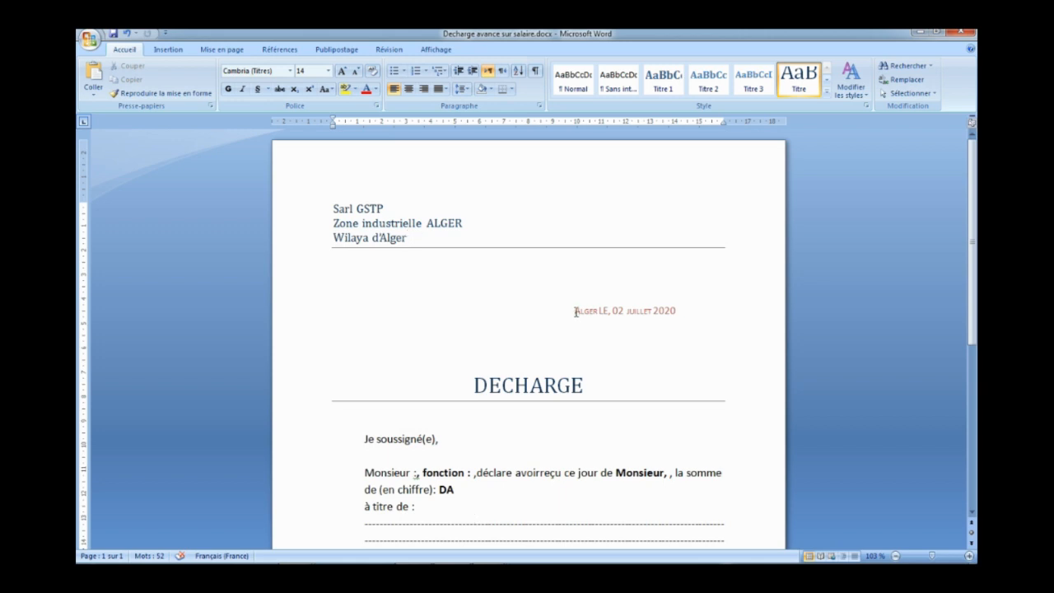
Check the place and date line in the Word discharge letter and return to the report designer.
{"action": "left_click_drag", "start_coordinate": [575, 312], "coordinate": [667, 314]}
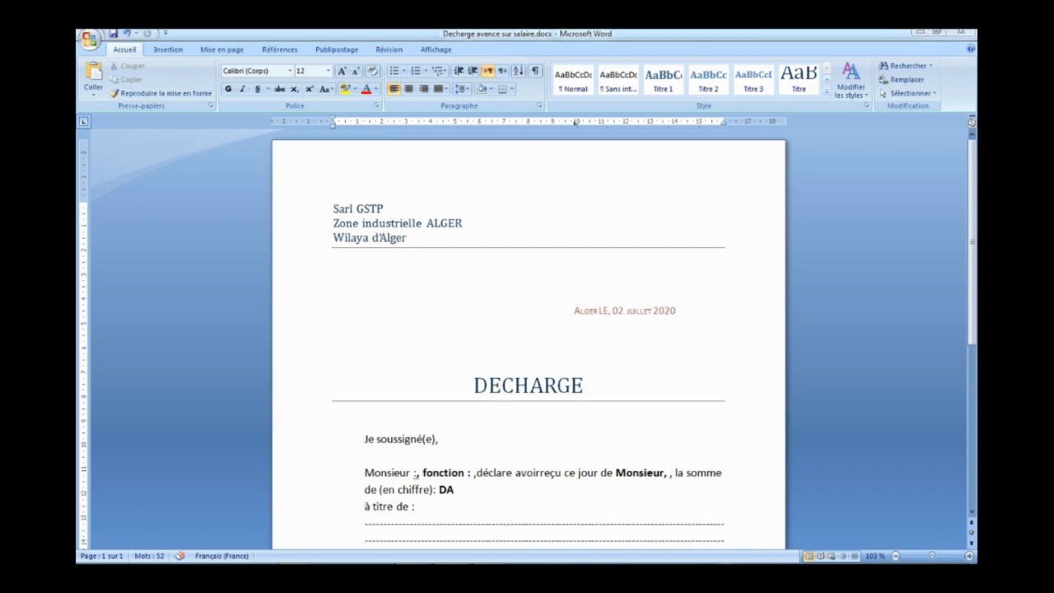
{"action": "key", "text": "alt+Tab"}
{"action": "key", "text": "alt+Tab"}
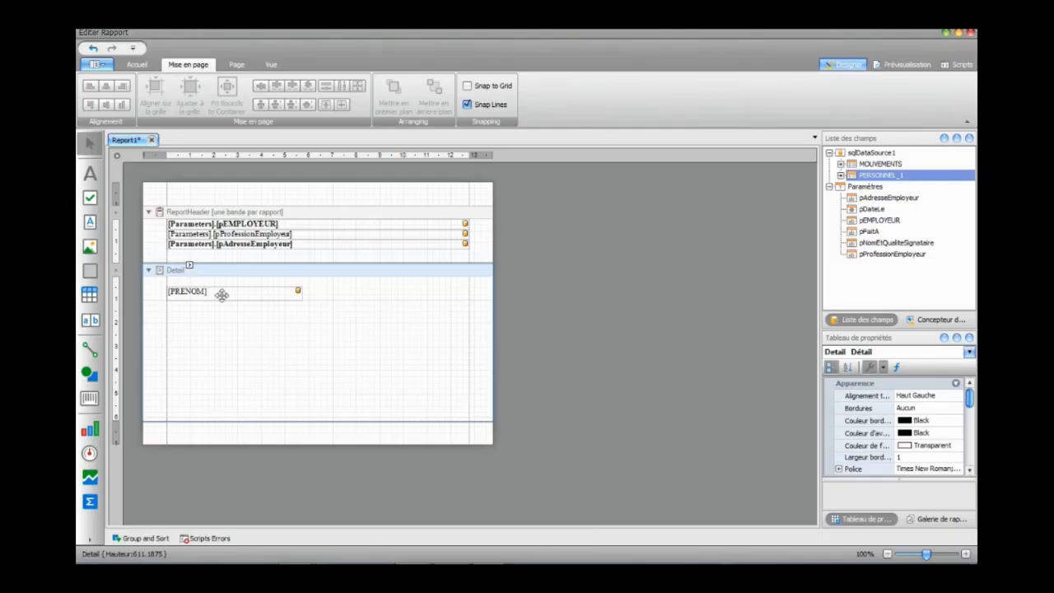
Extend the Detail band to about 939 units high and move the PRENOM label down into its lower half.
{"action": "left_click_drag", "start_coordinate": [219, 294], "coordinate": [217, 358]}
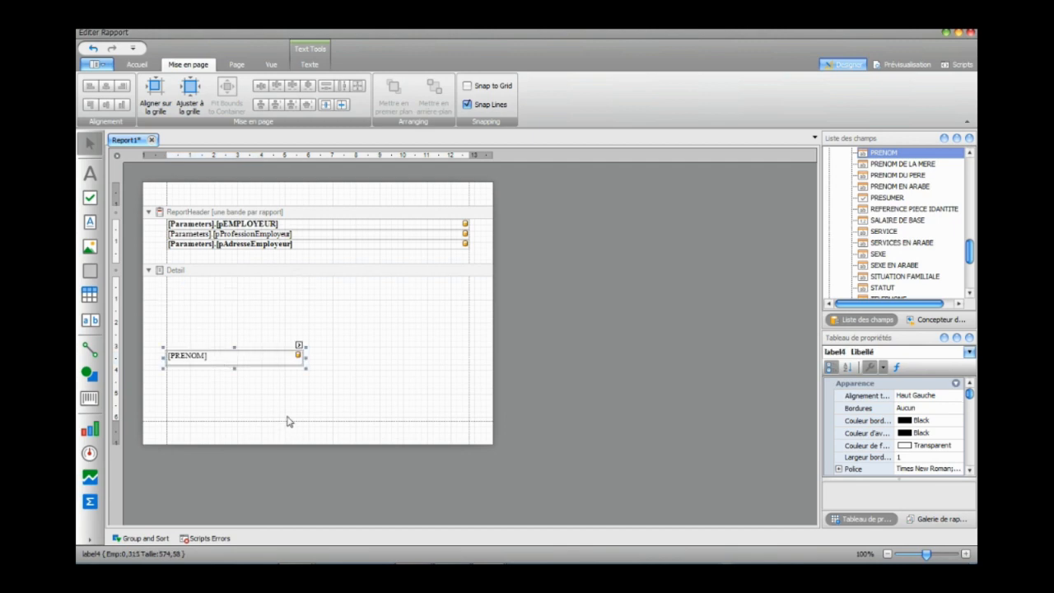
{"action": "left_click", "coordinate": [274, 421]}
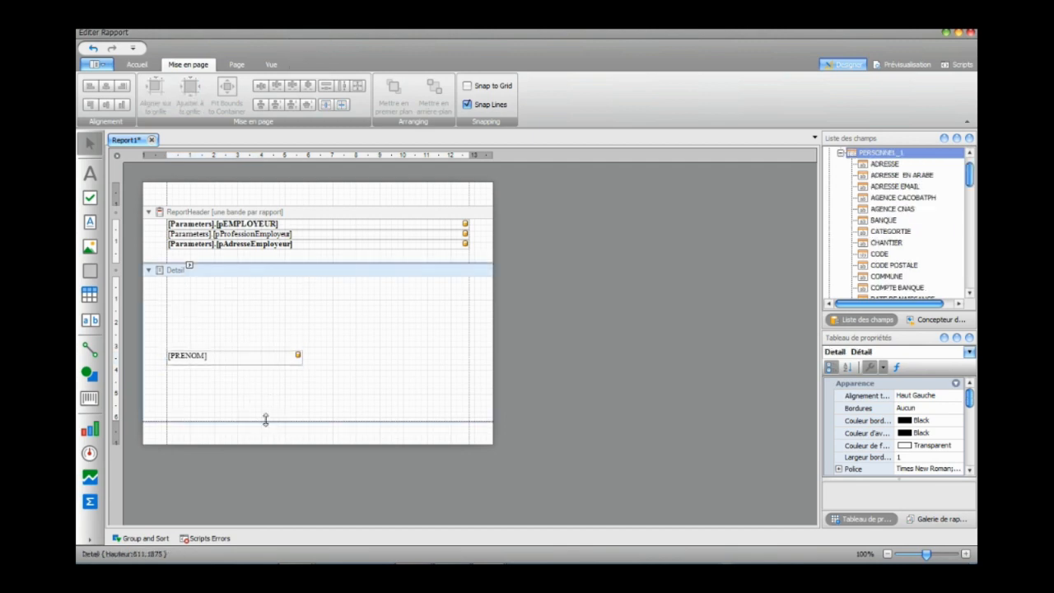
{"action": "left_click_drag", "start_coordinate": [265, 420], "coordinate": [266, 500]}
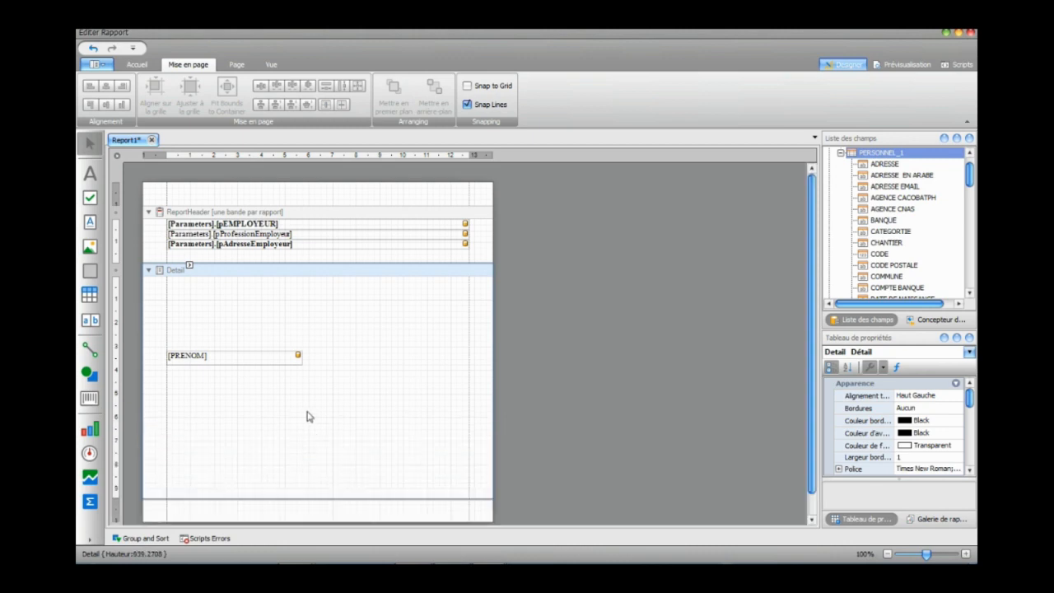
{"action": "left_click_drag", "start_coordinate": [210, 360], "coordinate": [221, 421]}
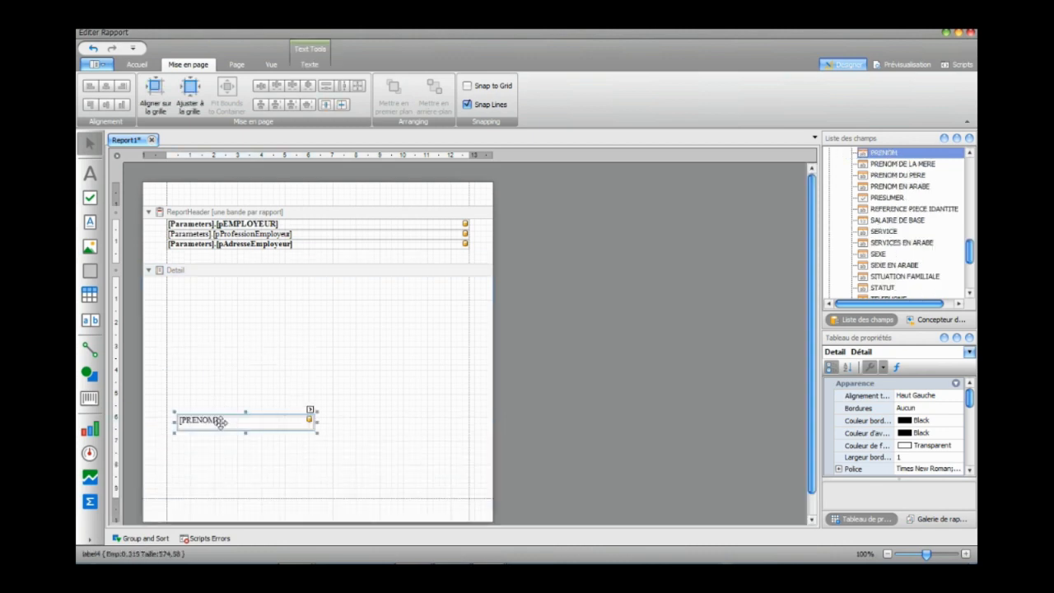
{"action": "left_click", "coordinate": [621, 331]}
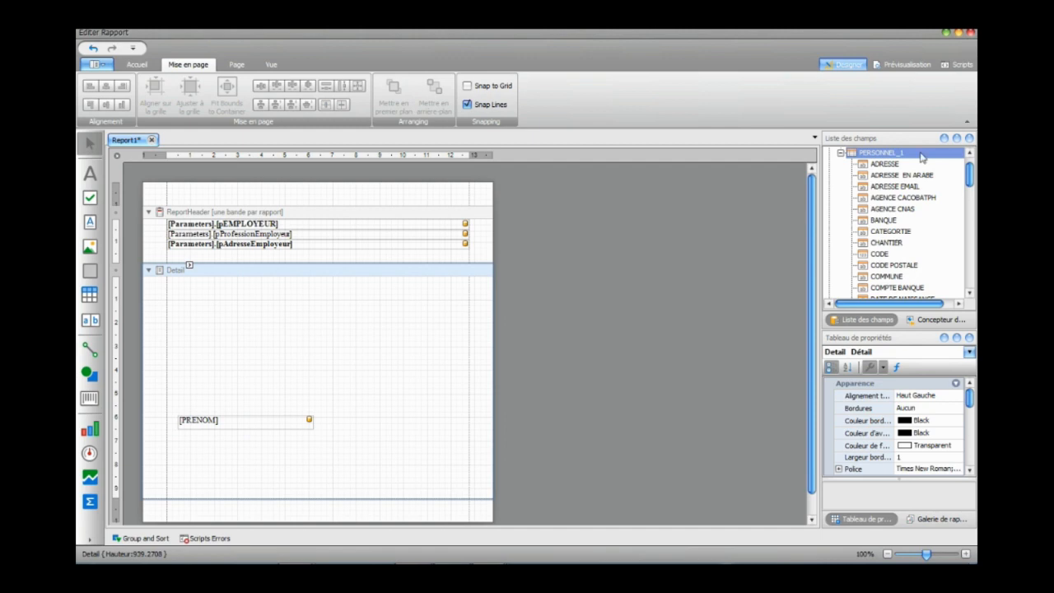
Place the pFaitA parameter as a label near the top of the Detail band, right of centre.
{"action": "left_click_drag", "start_coordinate": [906, 142], "coordinate": [896, 331]}
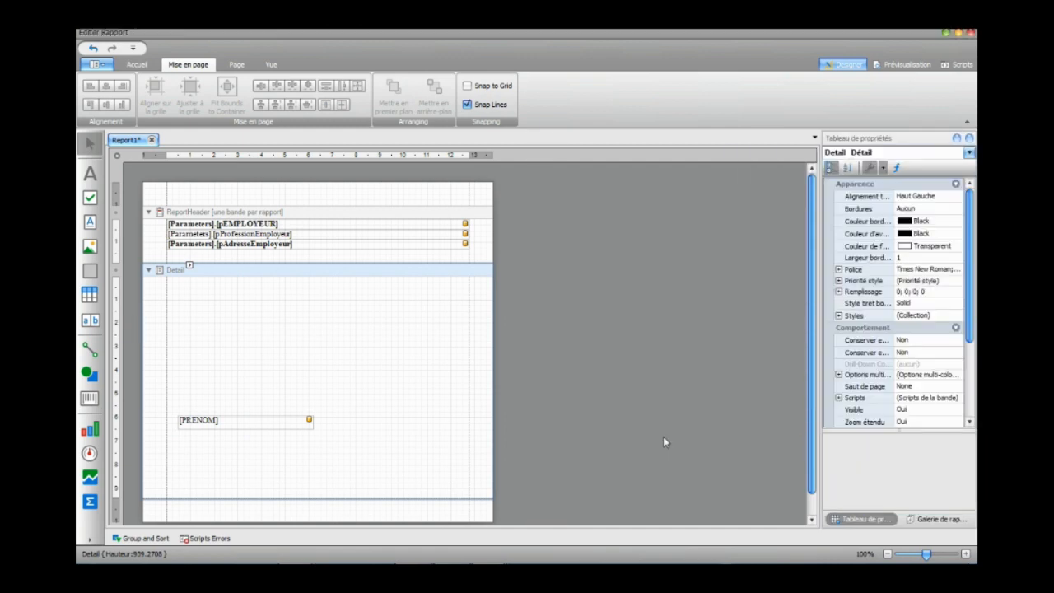
{"action": "left_click_drag", "start_coordinate": [970, 258], "coordinate": [969, 437]}
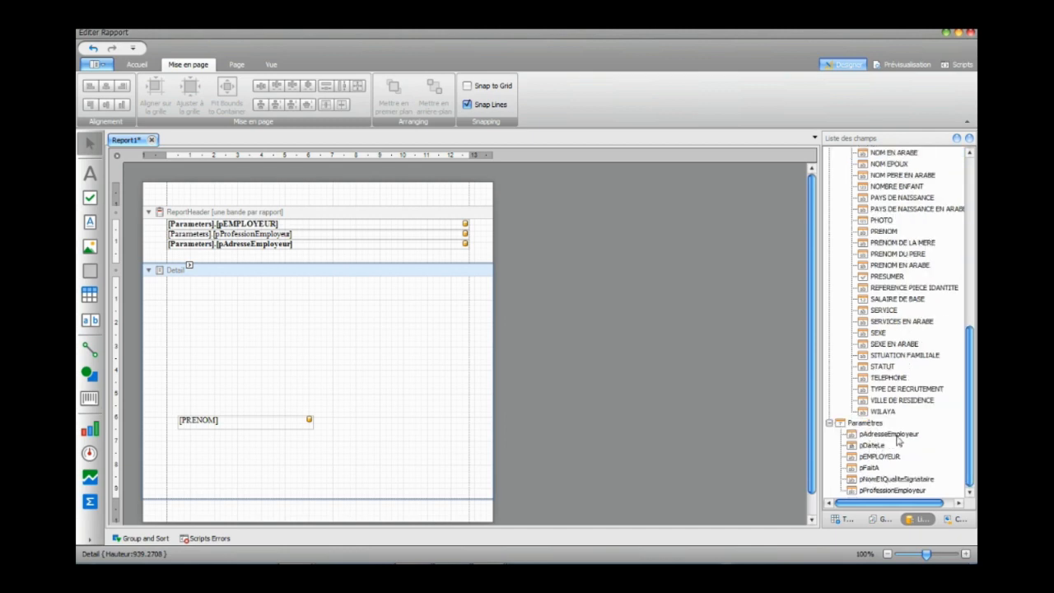
{"action": "left_click", "coordinate": [870, 468]}
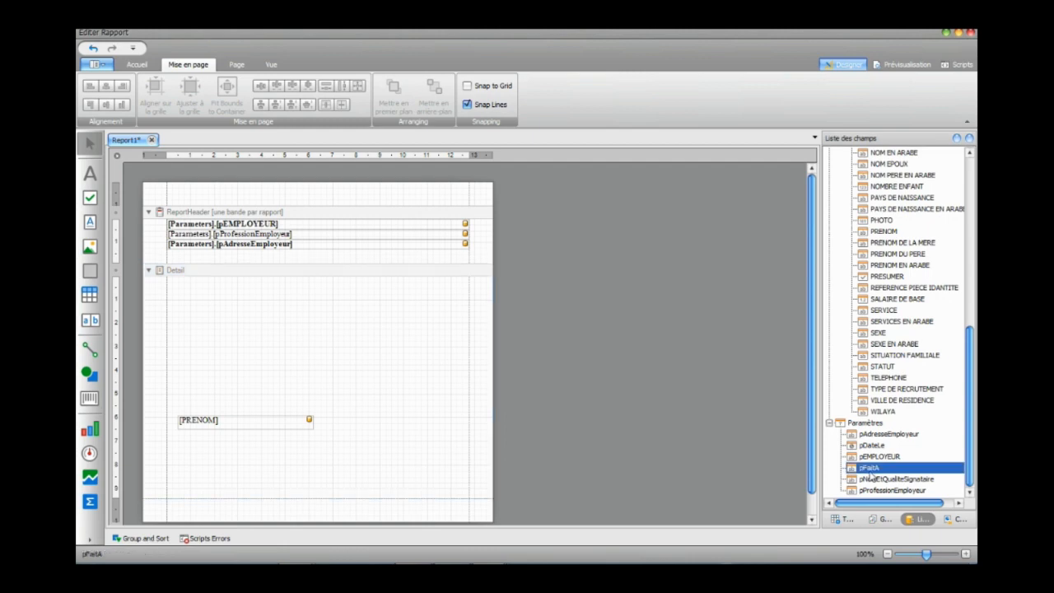
{"action": "left_click_drag", "start_coordinate": [870, 476], "coordinate": [362, 300]}
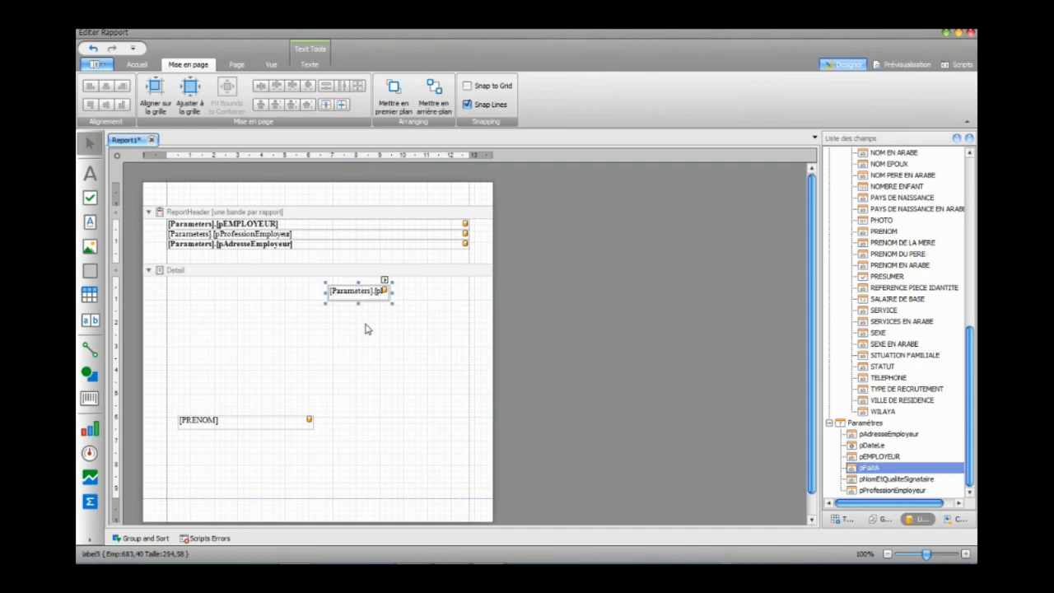
Make the pProfessionEmployeur label in the report header bold.
{"action": "left_click", "coordinate": [257, 235]}
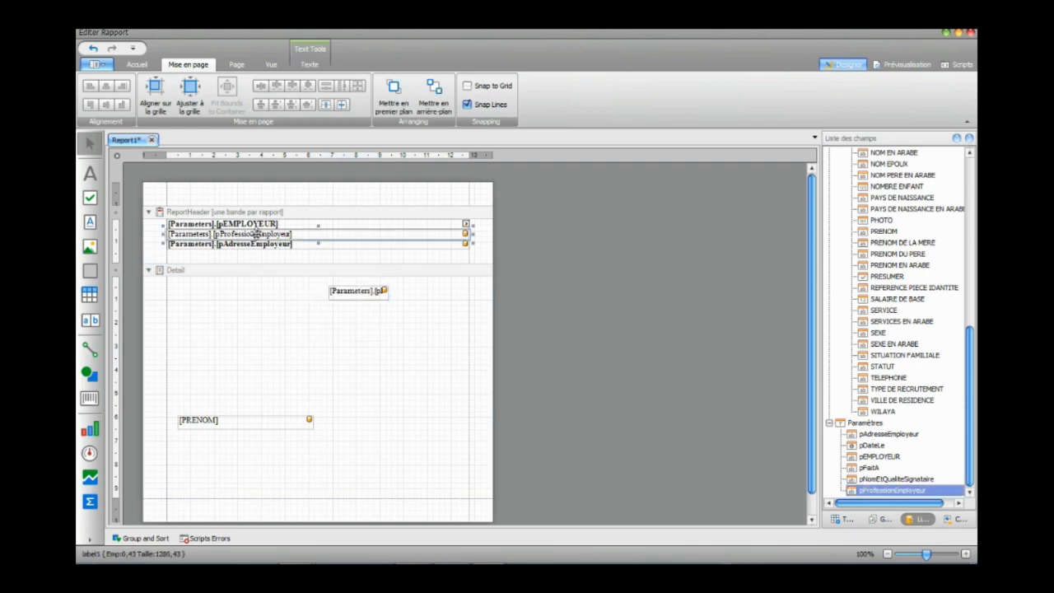
{"action": "left_click", "coordinate": [137, 64]}
{"action": "left_click", "coordinate": [237, 65]}
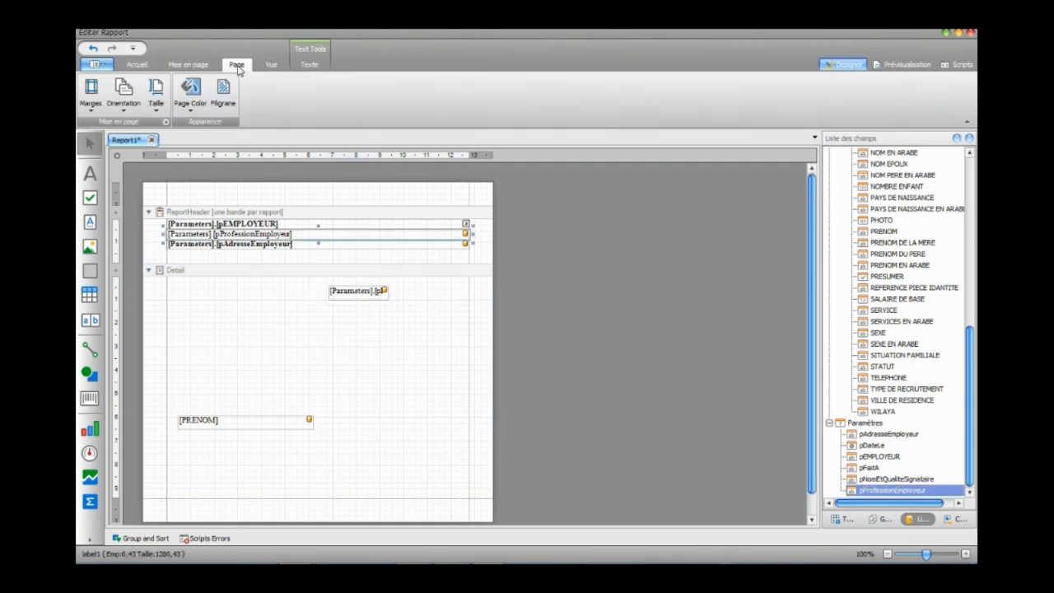
{"action": "left_click", "coordinate": [137, 66]}
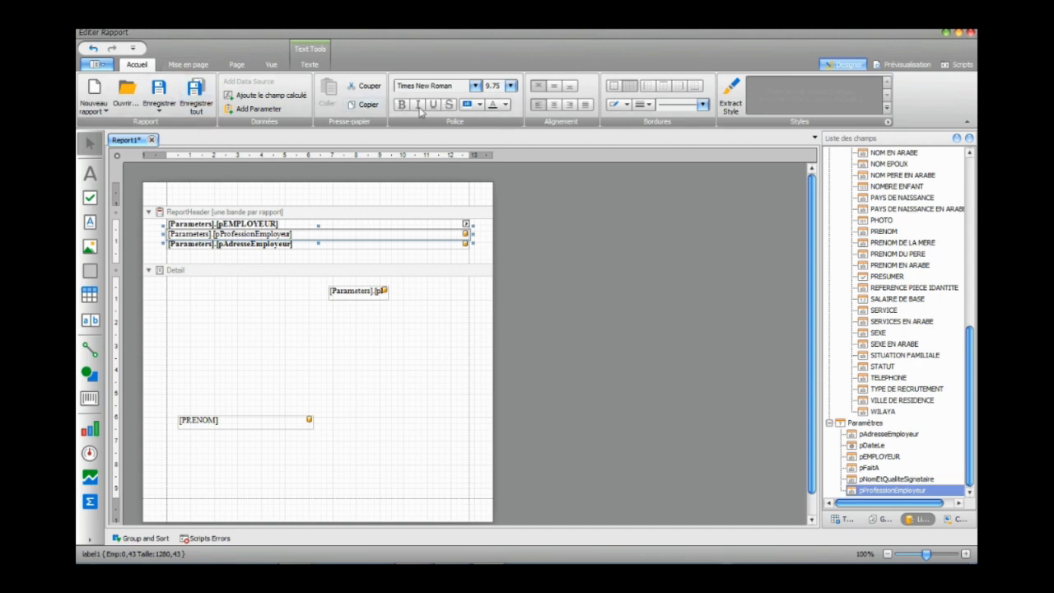
{"action": "left_click", "coordinate": [280, 290]}
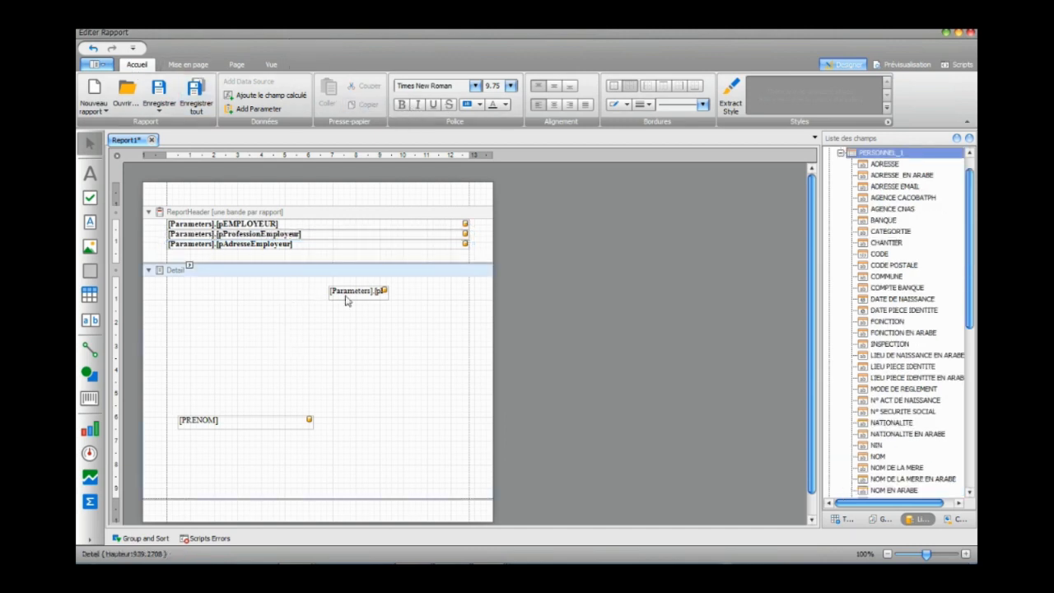
Add a small text label directly after the pFaitA label and set its text to "A".
{"action": "left_click", "coordinate": [351, 293]}
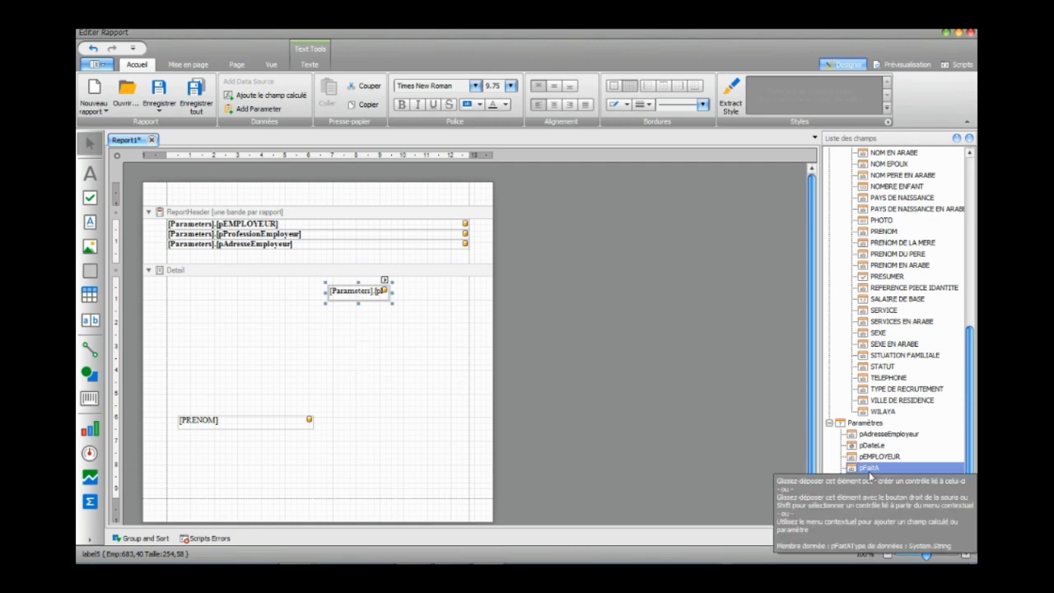
{"action": "left_click", "coordinate": [401, 295]}
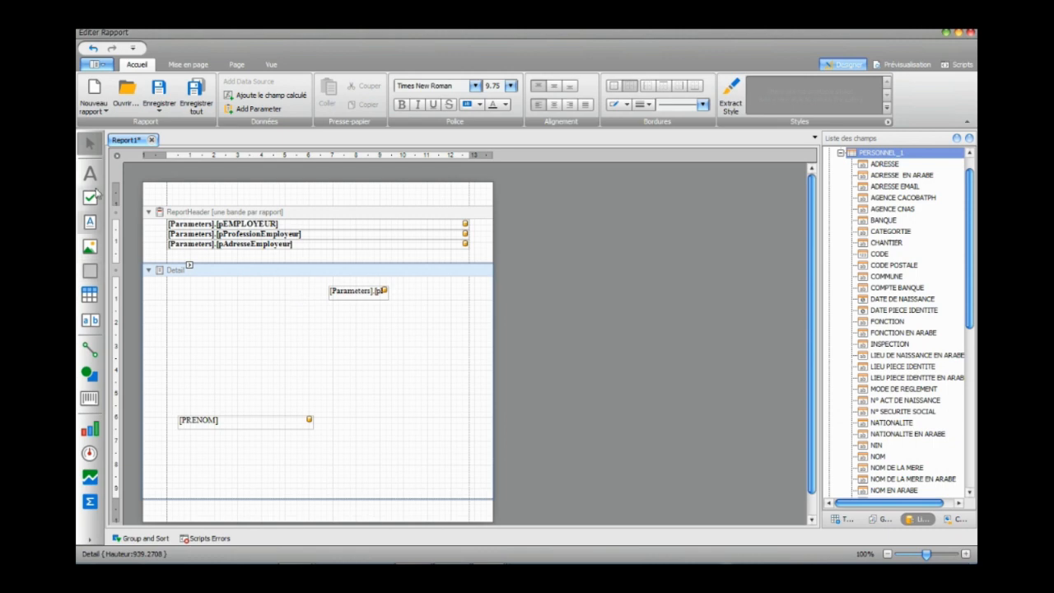
{"action": "left_click_drag", "start_coordinate": [89, 176], "coordinate": [406, 292]}
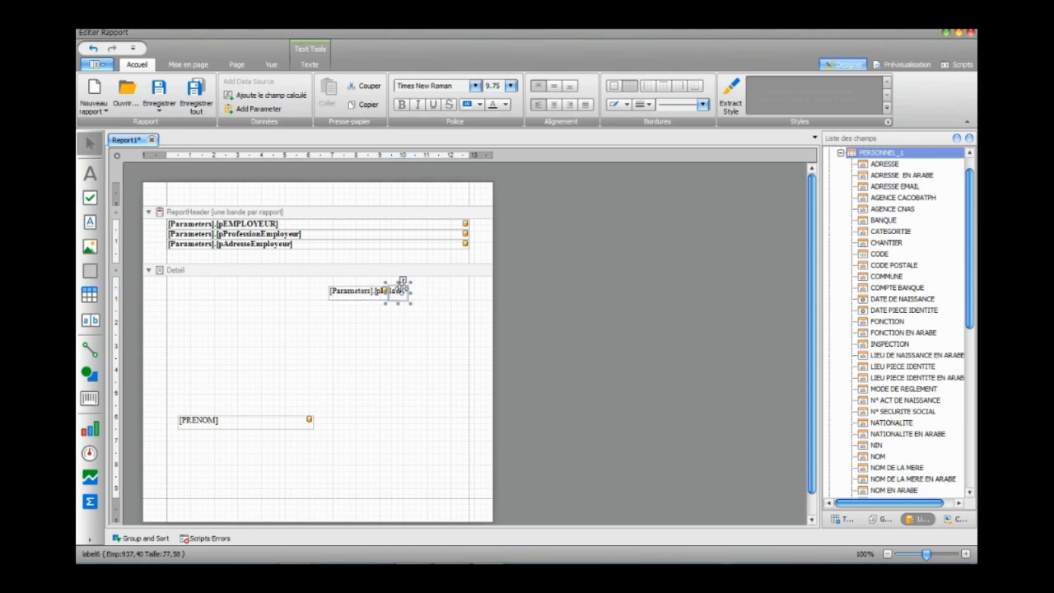
{"action": "double_click", "coordinate": [398, 290]}
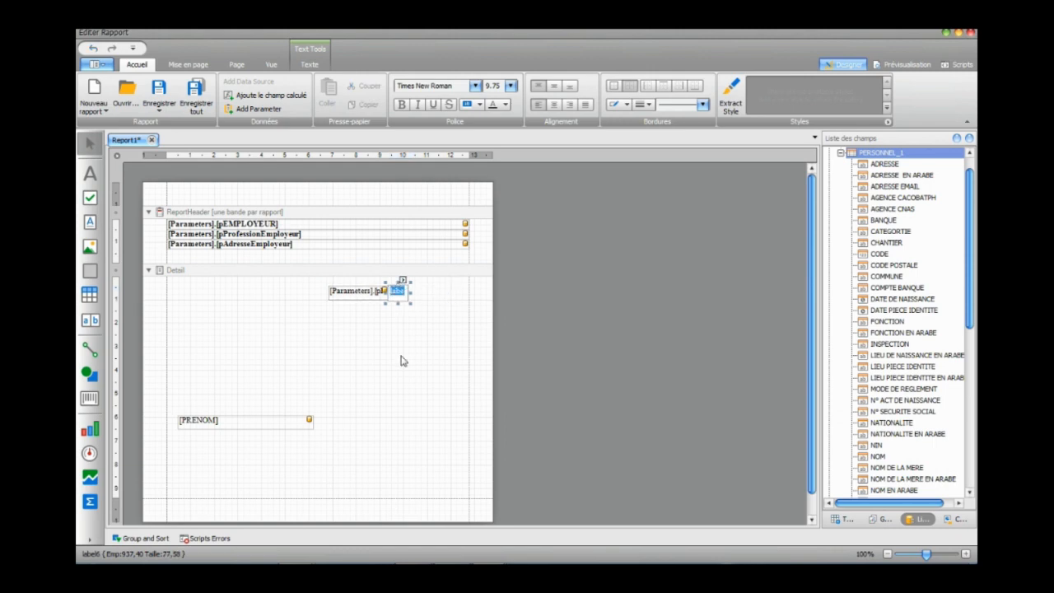
{"action": "type", "text": "A"}
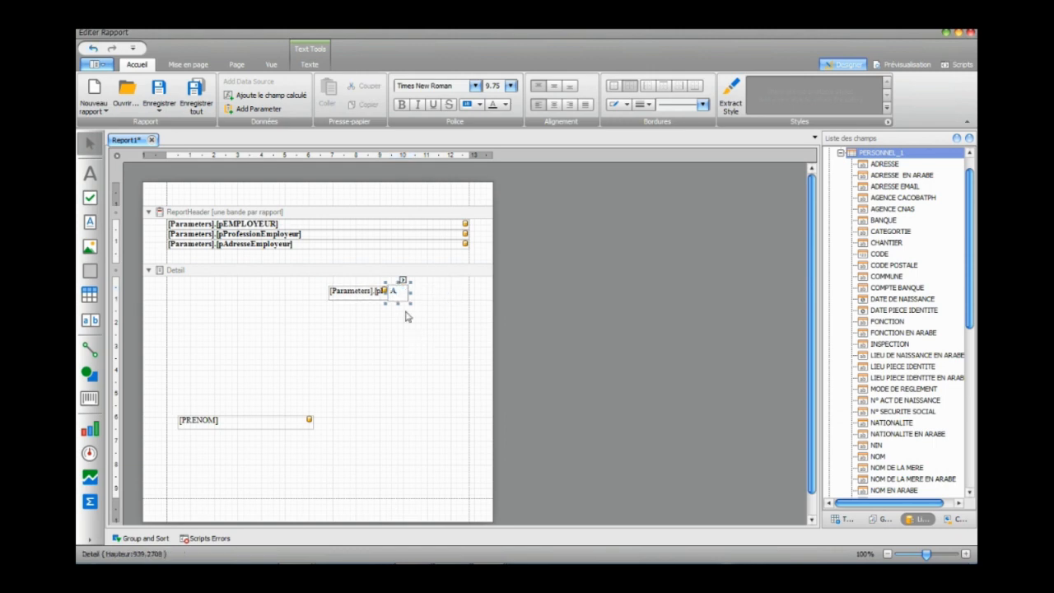
{"action": "left_click", "coordinate": [396, 335]}
Check the place and date line in the Word discharge letter and change the small label's text to "Le,".
{"action": "key", "text": "alt+Tab"}
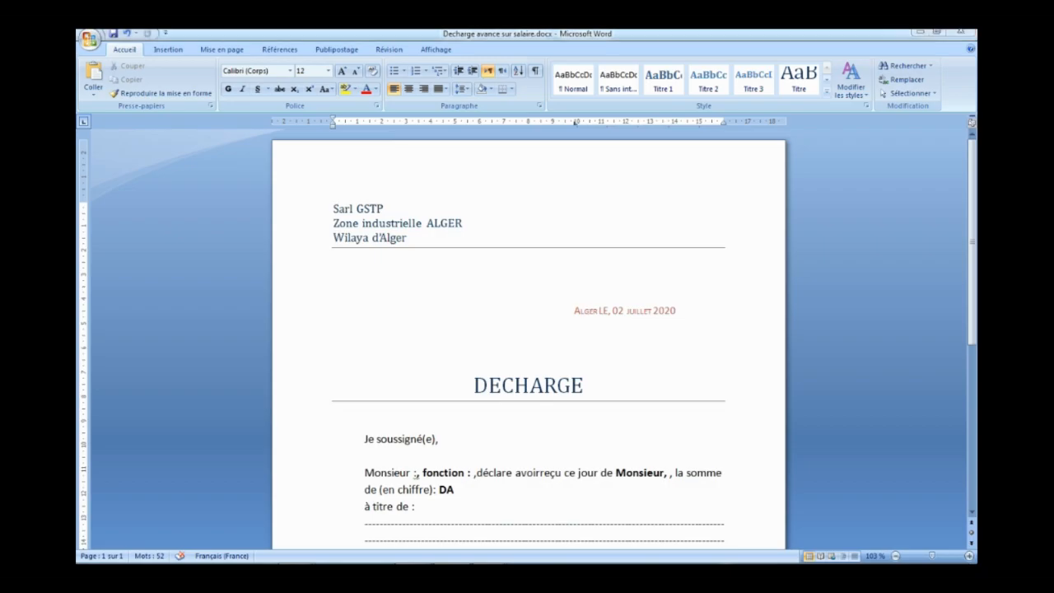
{"action": "key", "text": "alt+Tab"}
{"action": "key", "text": "alt+Tab"}
{"action": "key", "text": "alt+Tab"}
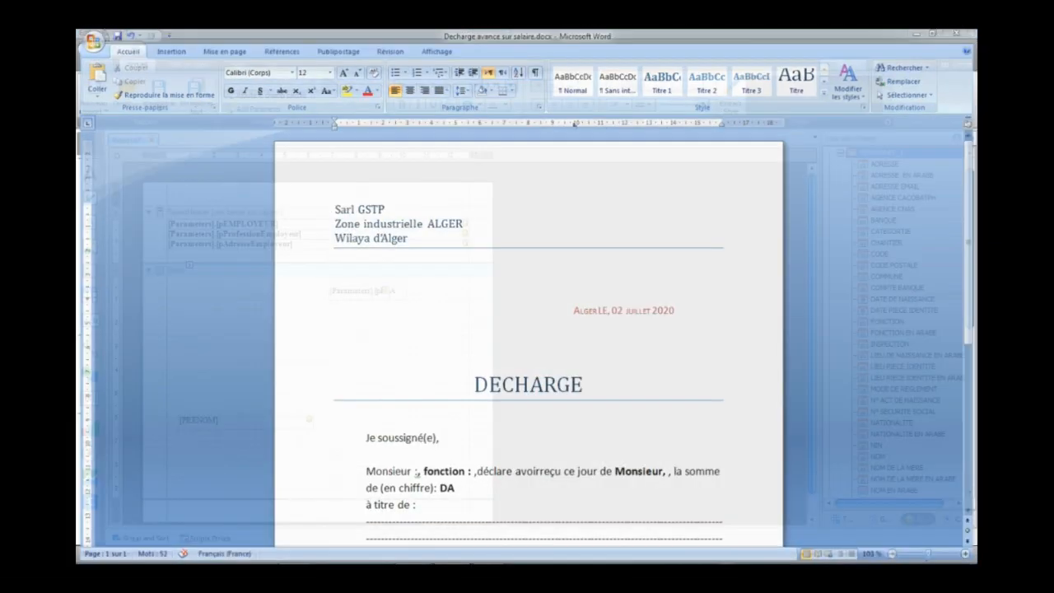
{"action": "left_click", "coordinate": [392, 292]}
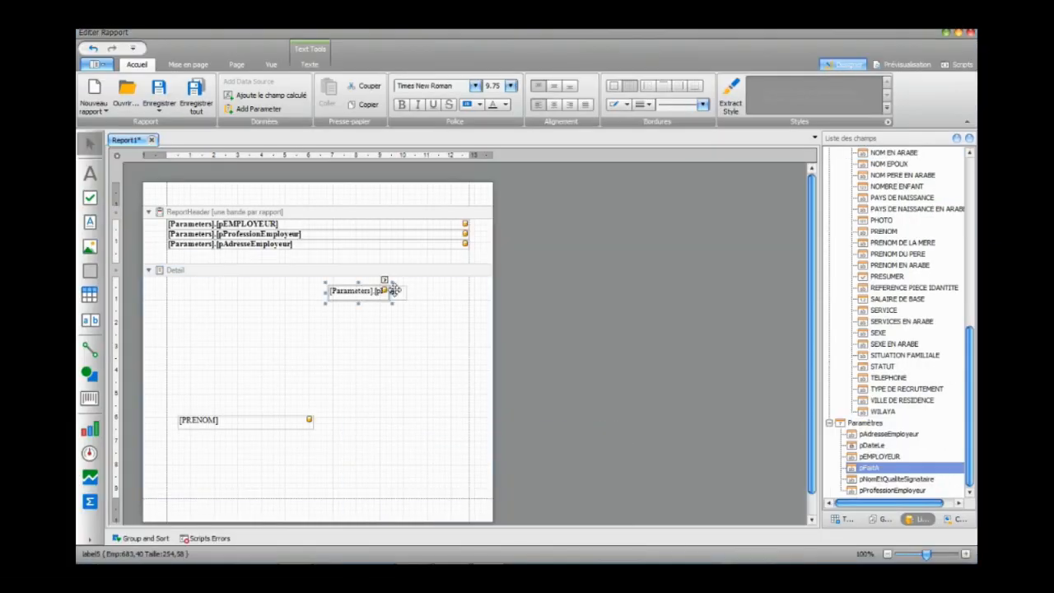
{"action": "double_click", "coordinate": [396, 292]}
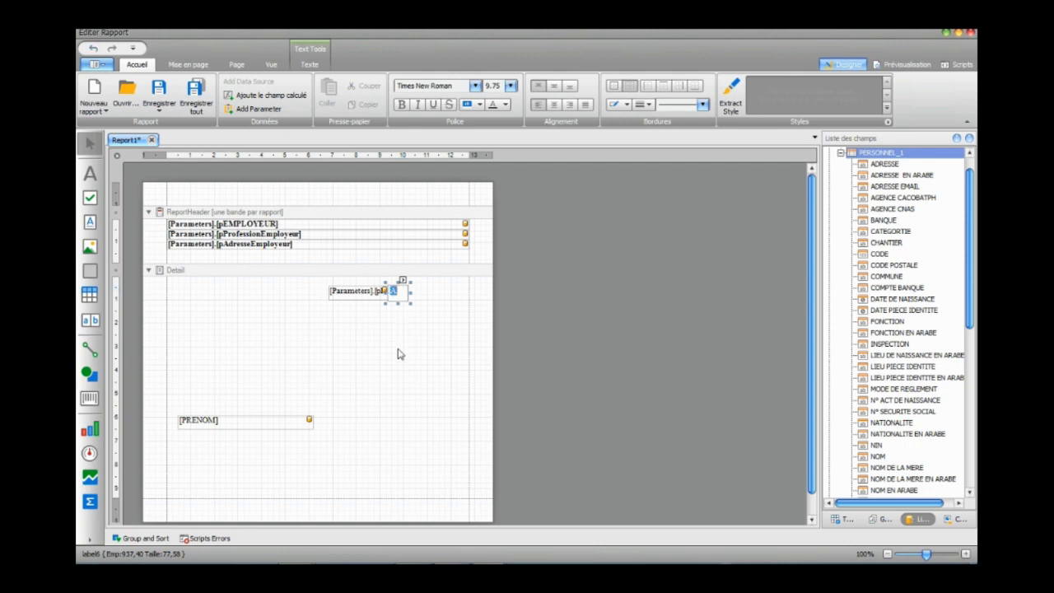
{"action": "type", "text": "l"}
{"action": "left_click", "coordinate": [403, 313]}
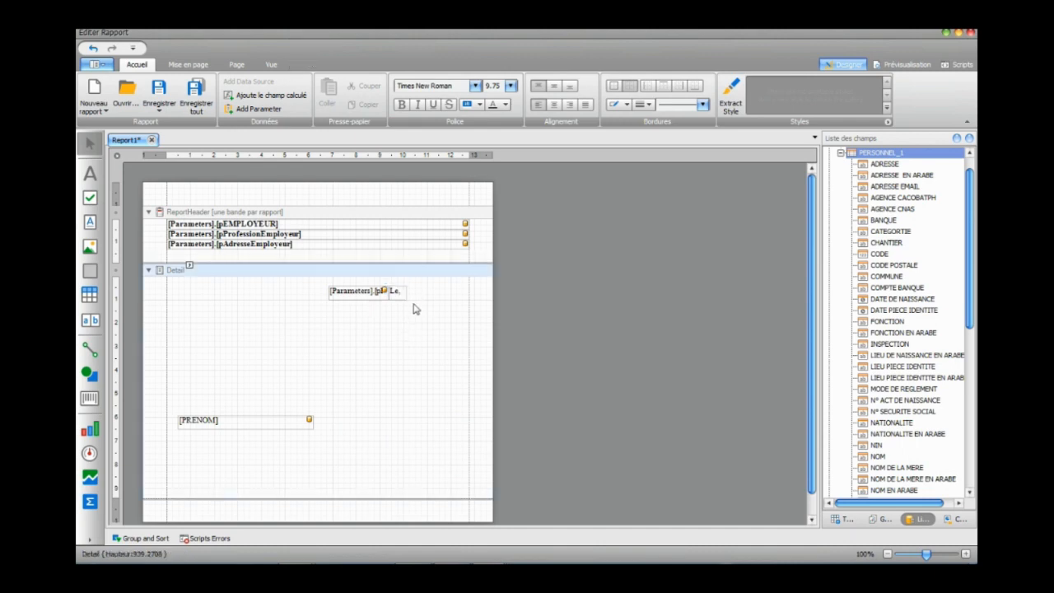
Place the pDateLe parameter as a label directly after the "Le," label in the Detail band.
{"action": "left_click", "coordinate": [841, 154]}
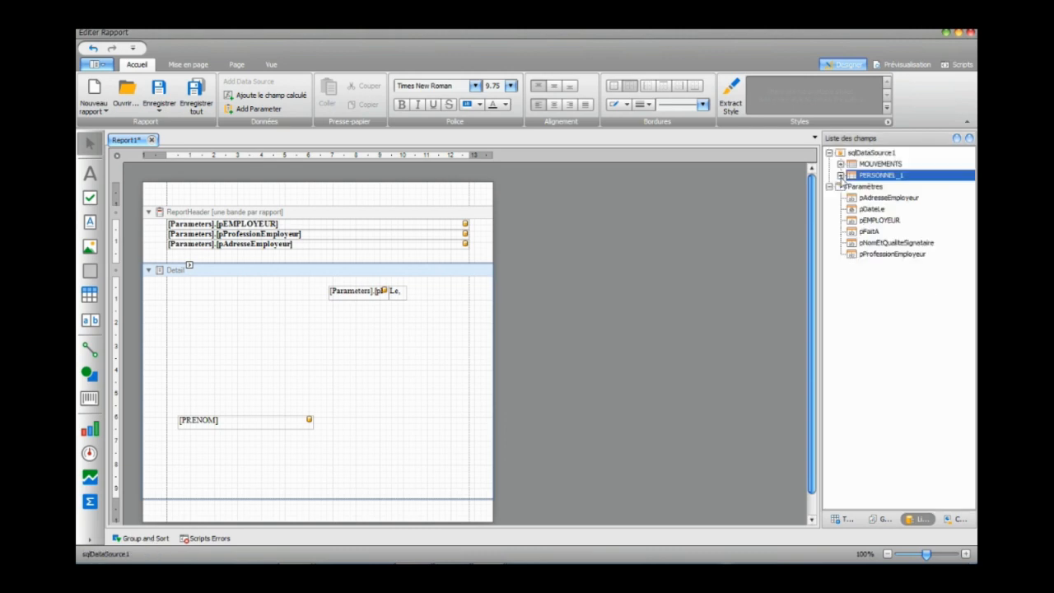
{"action": "left_click", "coordinate": [869, 233]}
{"action": "left_click_drag", "start_coordinate": [872, 209], "coordinate": [437, 317]}
Set the pDateLe label's format string to the standard date type dd/MM/yyyy.
{"action": "left_click", "coordinate": [463, 280]}
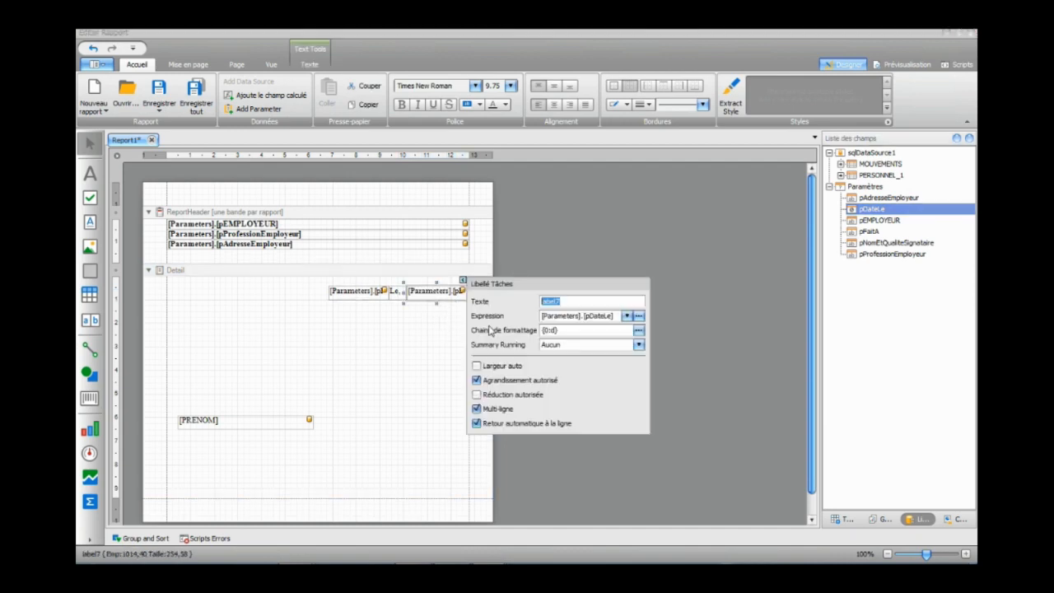
{"action": "left_click", "coordinate": [563, 330]}
{"action": "left_click", "coordinate": [639, 331]}
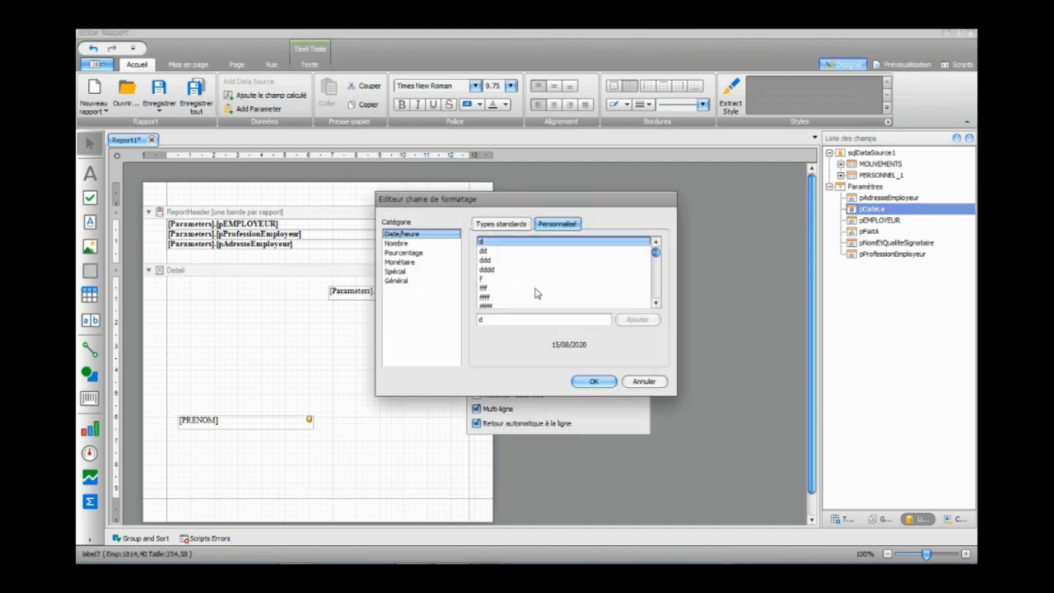
{"action": "left_click", "coordinate": [499, 225]}
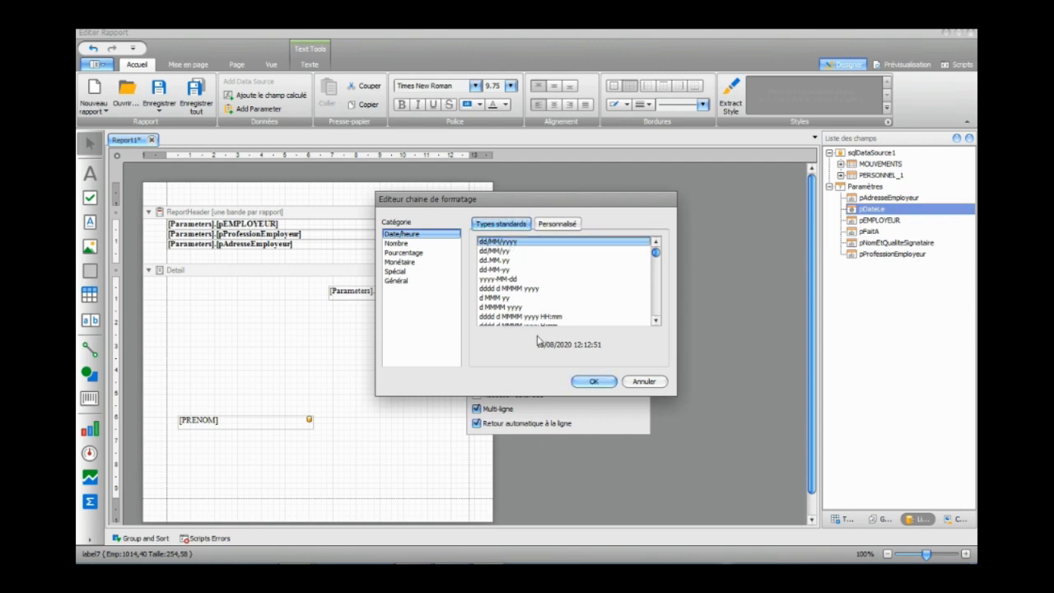
{"action": "left_click", "coordinate": [593, 382]}
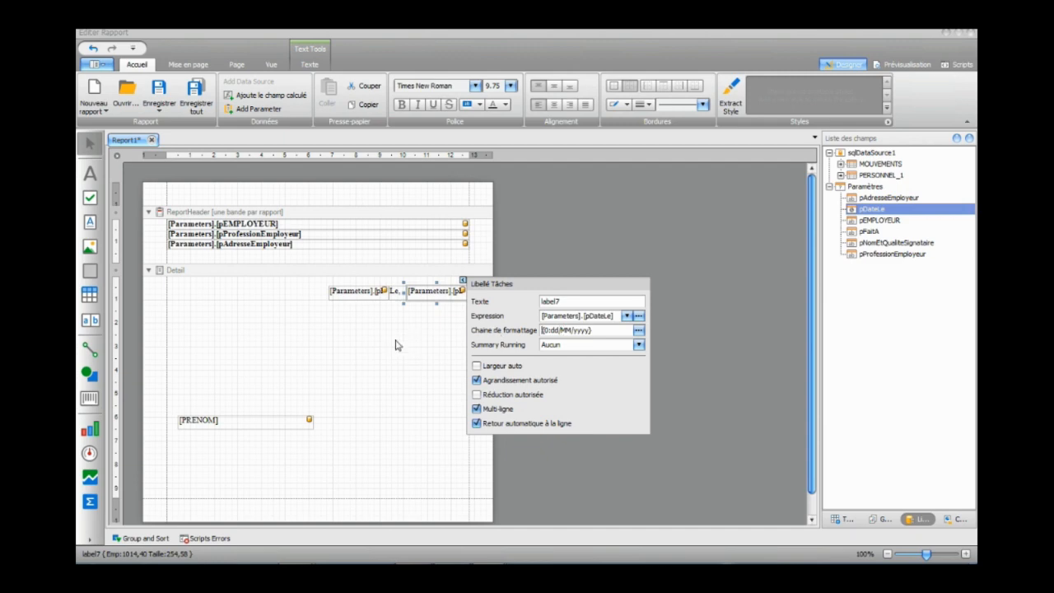
{"action": "left_click", "coordinate": [394, 341]}
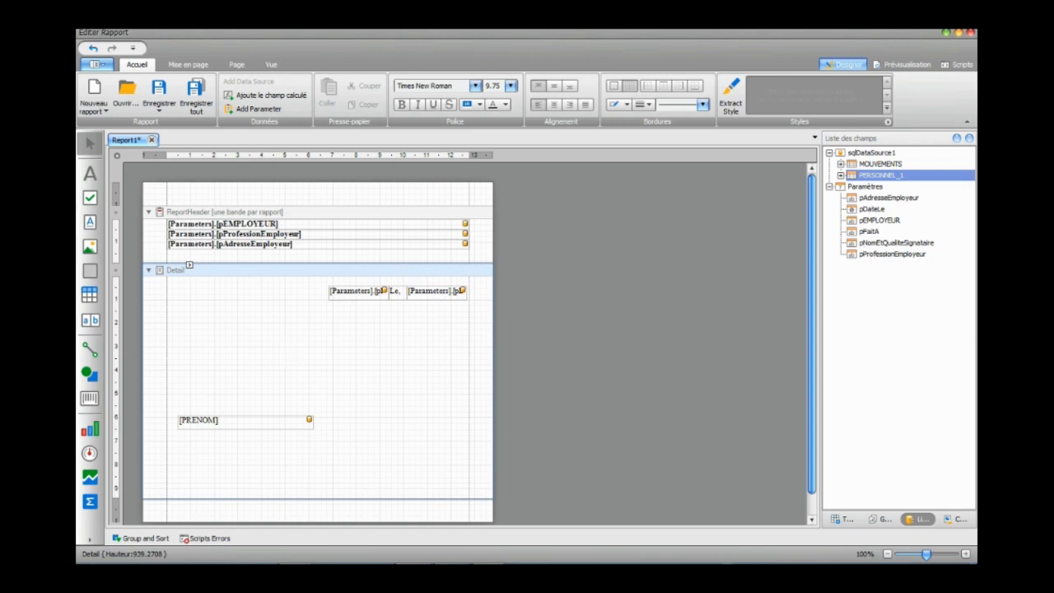
Check the Word letter, add a text label below the date line, and stretch it across the full 1280-unit width between the margins.
{"action": "mouse_move", "coordinate": [490, 568]}
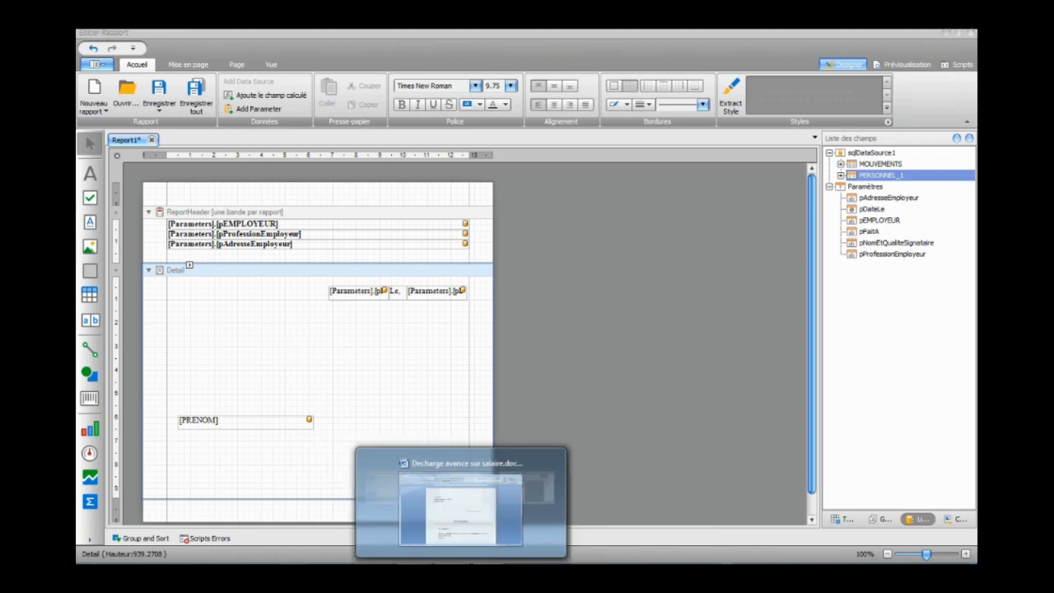
{"action": "left_click", "coordinate": [458, 568]}
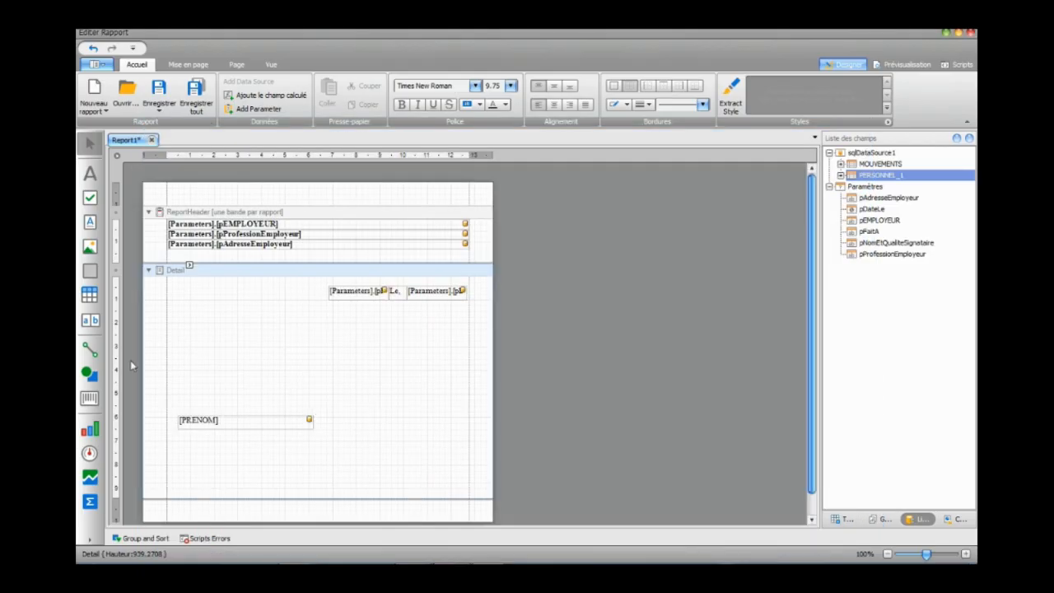
{"action": "left_click", "coordinate": [90, 174]}
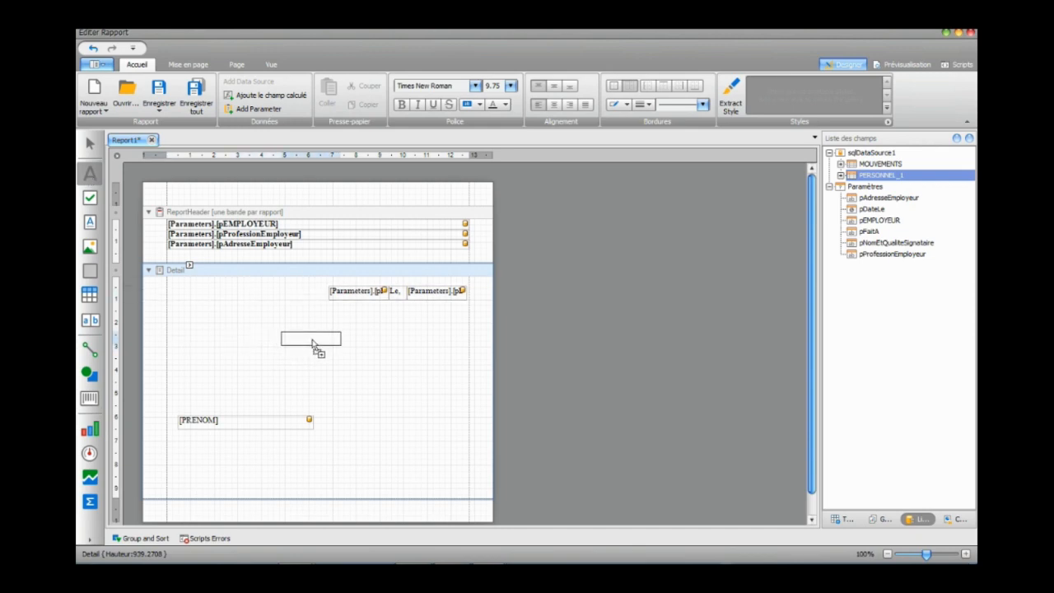
{"action": "left_click", "coordinate": [313, 346]}
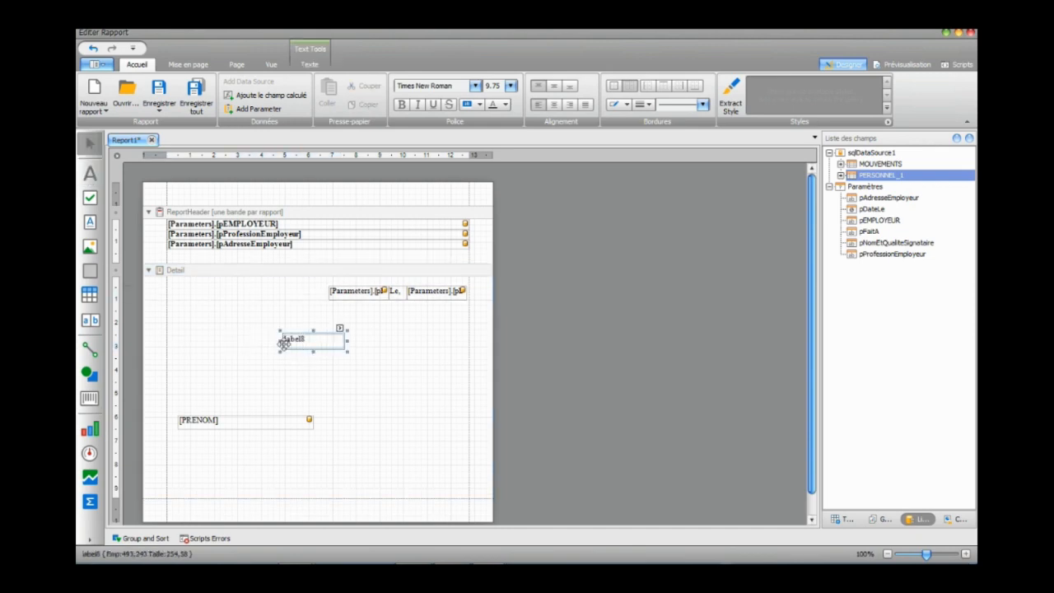
{"action": "left_click_drag", "start_coordinate": [278, 340], "coordinate": [164, 341]}
{"action": "left_click_drag", "start_coordinate": [347, 340], "coordinate": [473, 339]}
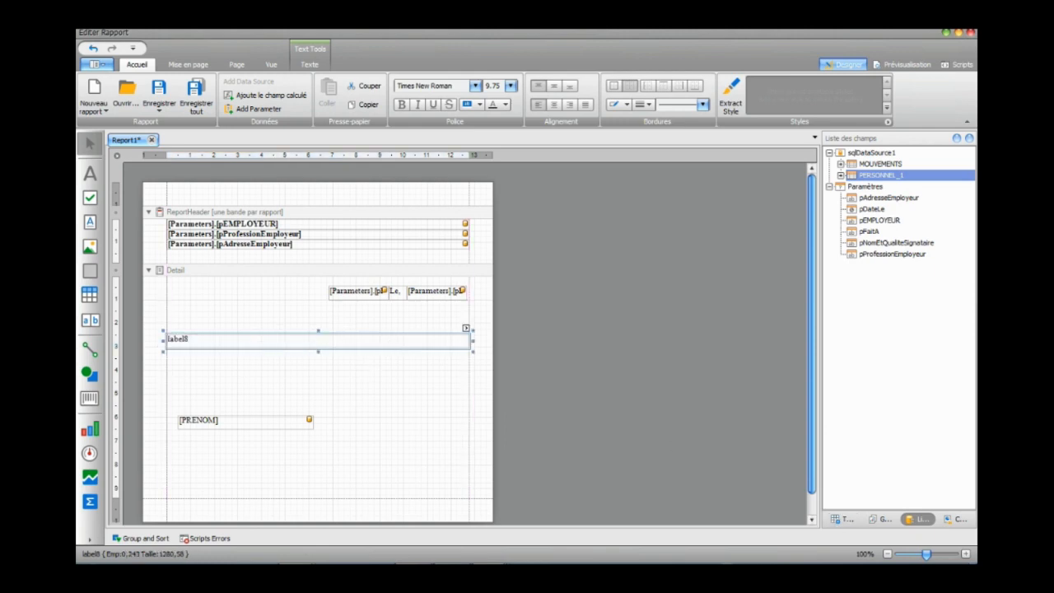
Narrow the new label from both sides to about 984 units wide, starting about 160 units from the left margin.
{"action": "left_click", "coordinate": [967, 555]}
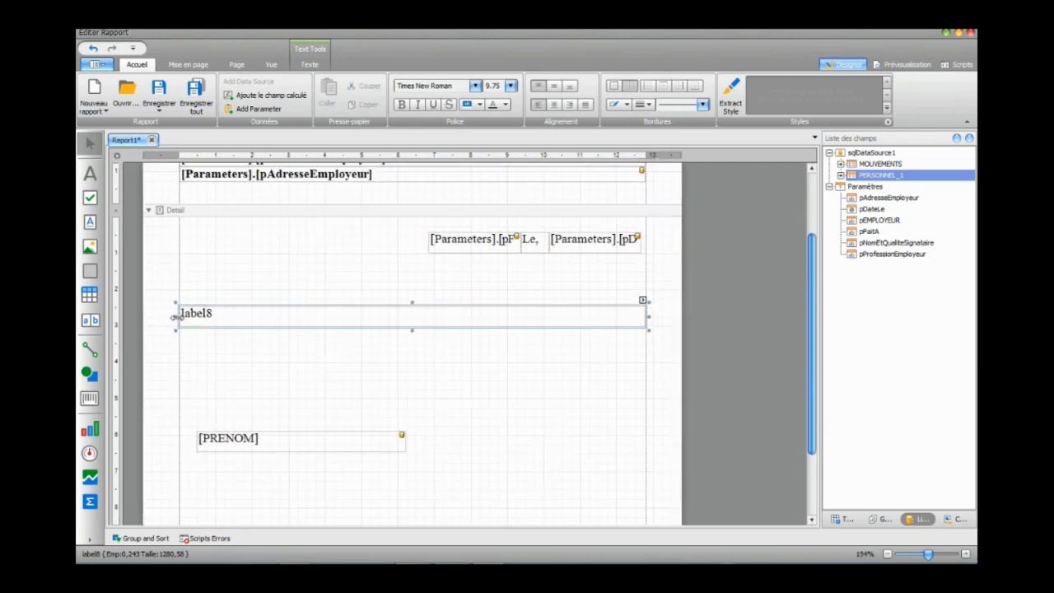
{"action": "left_click_drag", "start_coordinate": [176, 317], "coordinate": [236, 322]}
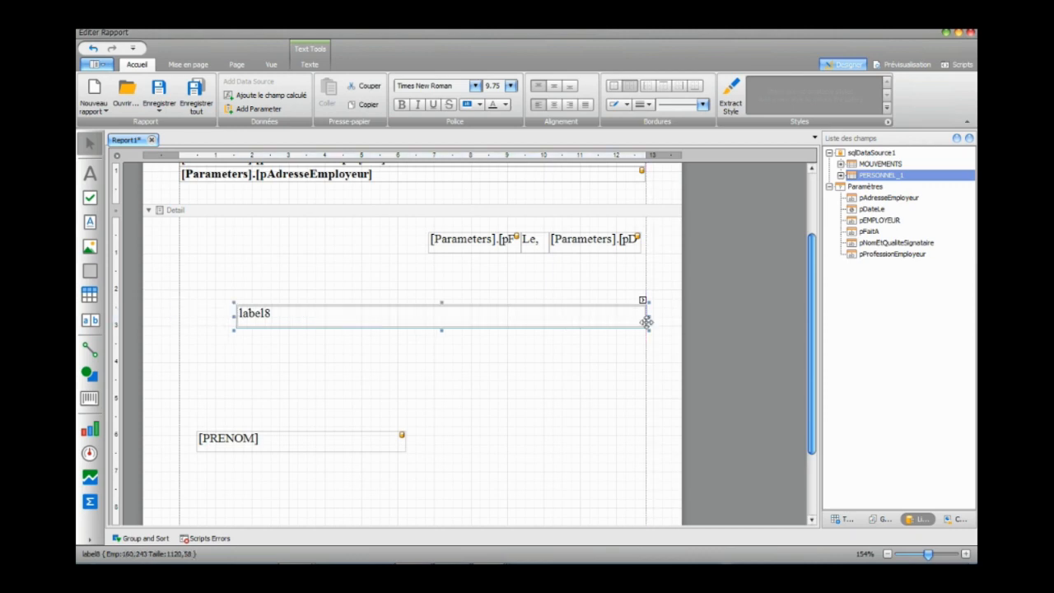
{"action": "left_click_drag", "start_coordinate": [648, 322], "coordinate": [598, 324]}
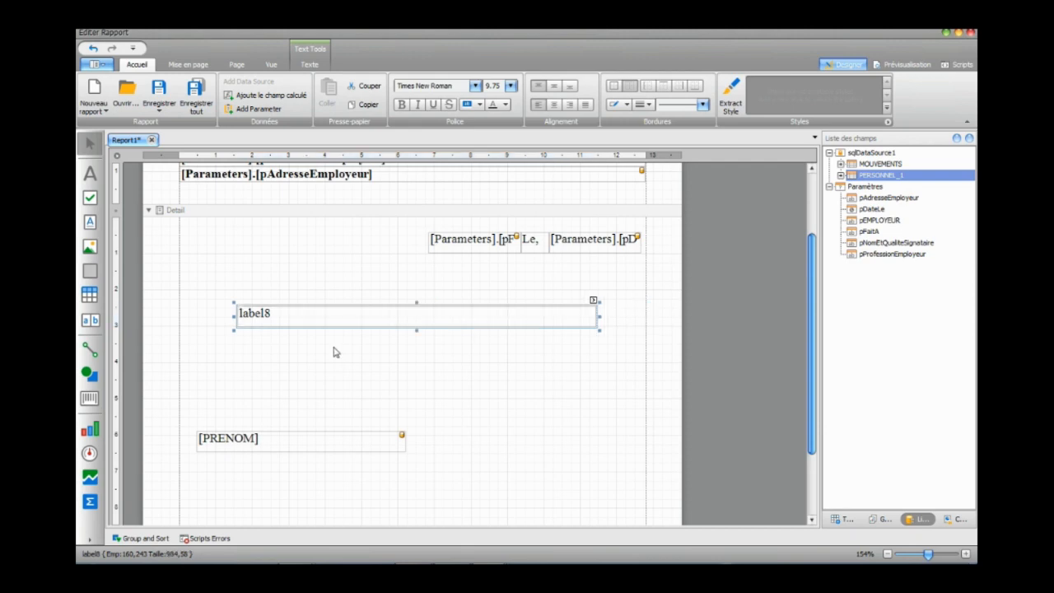
Centre the new label's text both vertically and horizontally.
{"action": "left_click", "coordinate": [188, 66]}
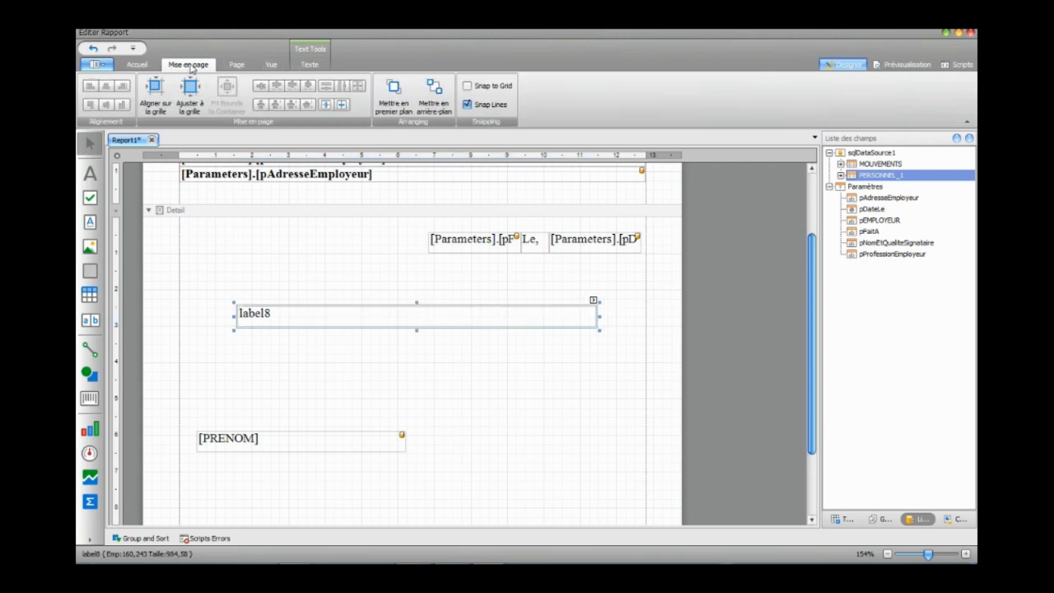
{"action": "left_click", "coordinate": [227, 66]}
{"action": "left_click", "coordinate": [142, 66]}
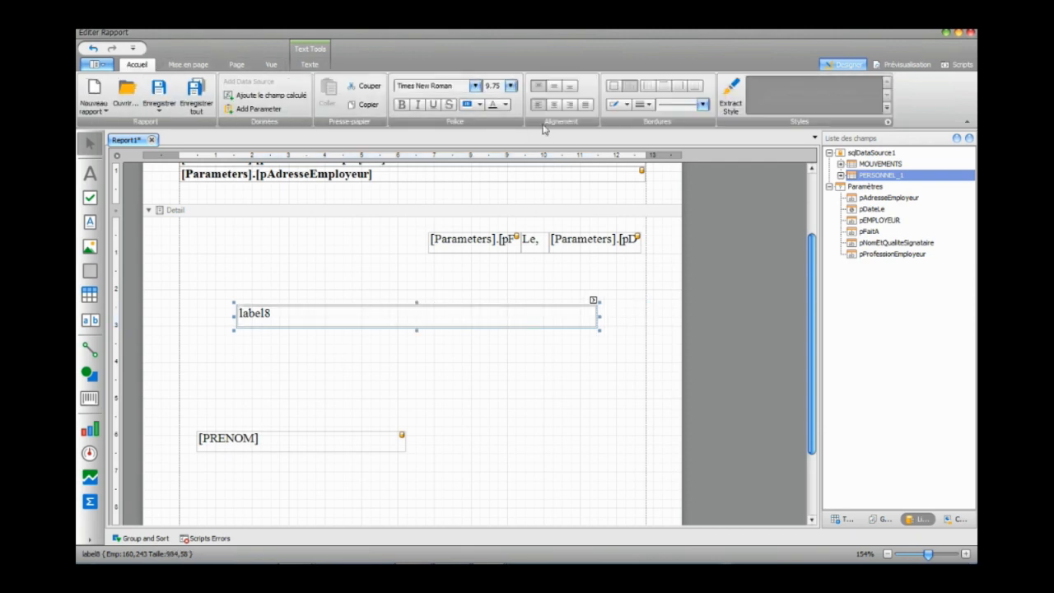
{"action": "left_click", "coordinate": [554, 86]}
{"action": "left_click", "coordinate": [555, 107]}
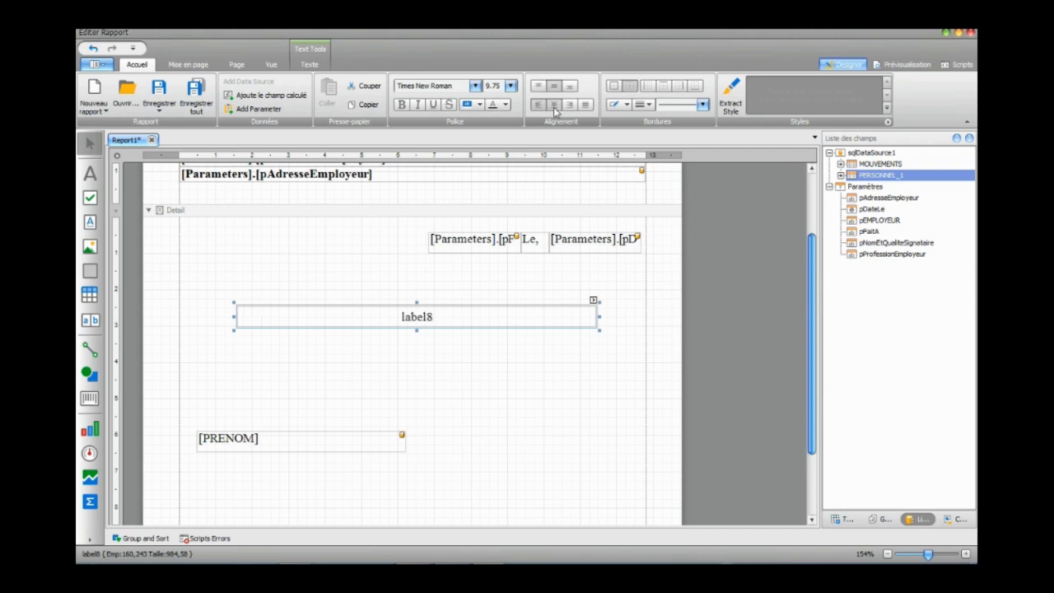
Make the new centred label bold at font size 20 and increase its height to about 84 units.
{"action": "left_click", "coordinate": [490, 86]}
{"action": "left_click", "coordinate": [401, 105]}
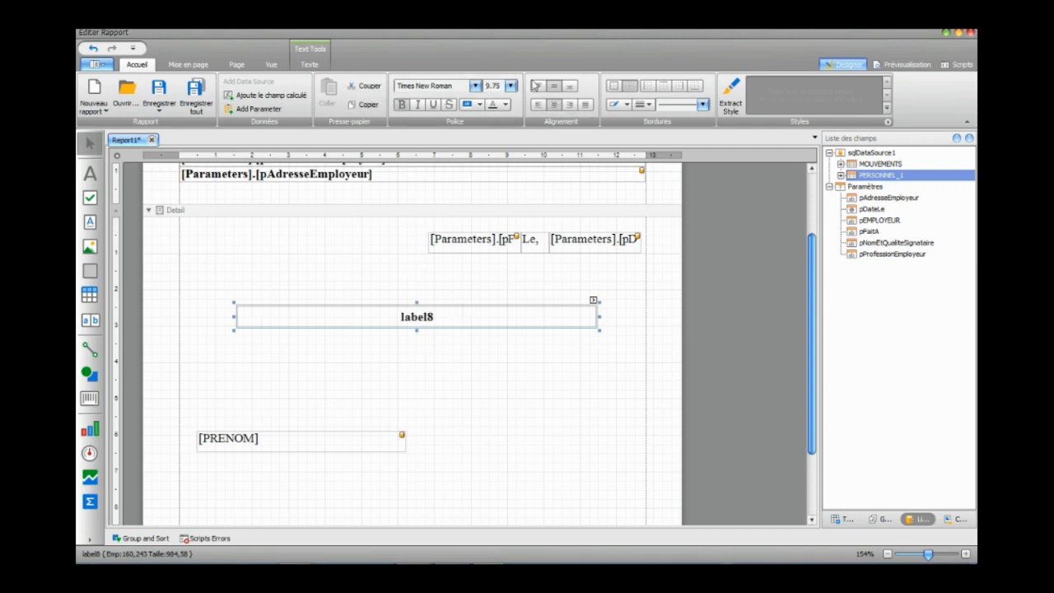
{"action": "left_click", "coordinate": [489, 86]}
{"action": "left_click_drag", "start_coordinate": [488, 86], "coordinate": [524, 91]}
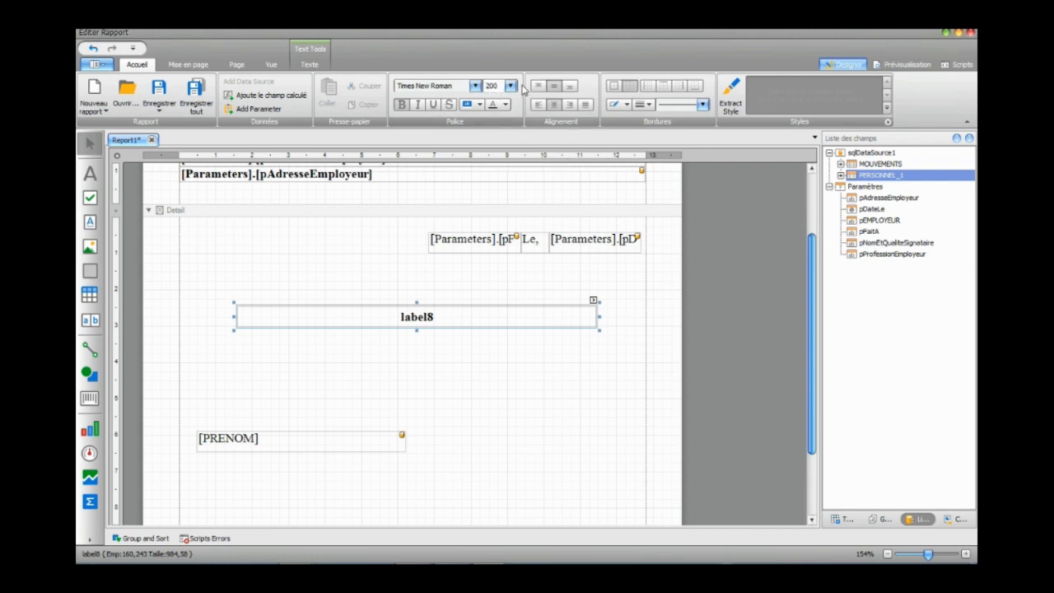
{"action": "type", "text": "20"}
{"action": "key", "text": "Return"}
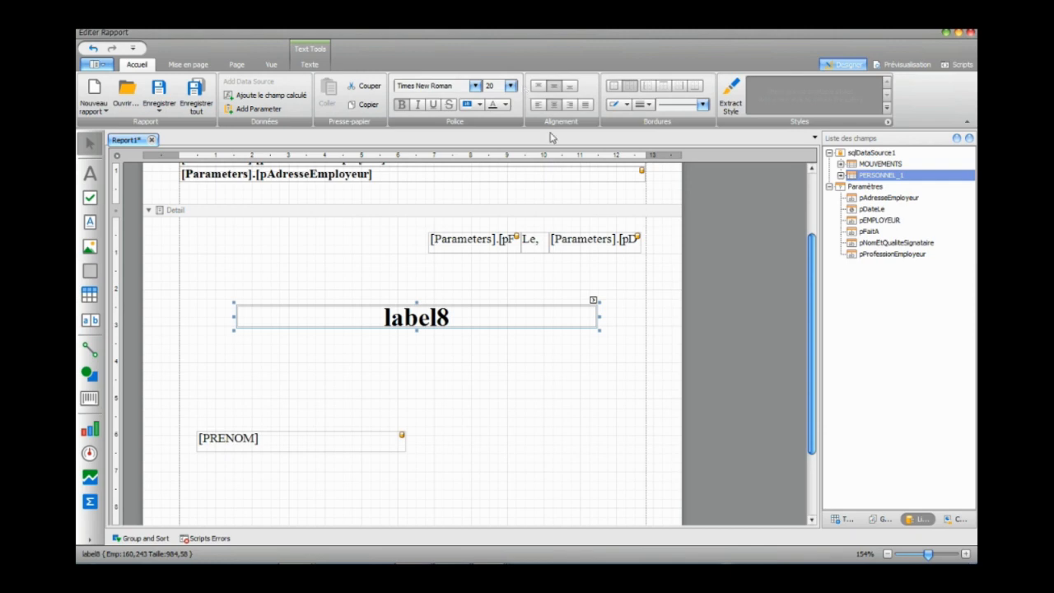
{"action": "mouse_move", "coordinate": [416, 330]}
{"action": "left_mouse_down"}
{"action": "mouse_move", "coordinate": [416, 348]}
{"action": "mouse_move", "coordinate": [416, 339]}
{"action": "left_mouse_up"}
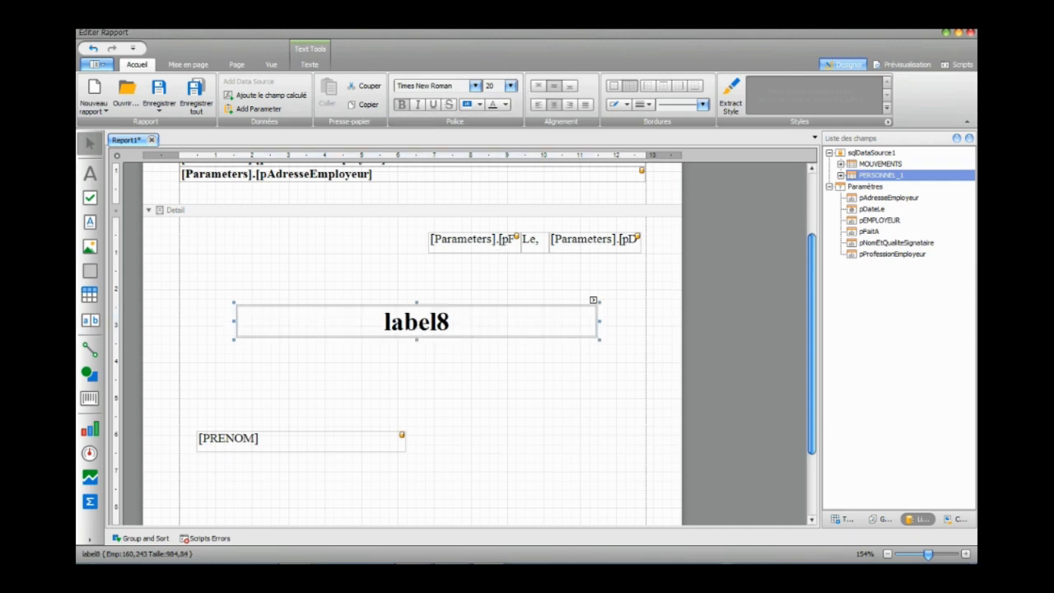
Copy the title DECHARGE from the Word letter and paste it as the new label's text in the report editor.
{"action": "left_click", "coordinate": [485, 574]}
{"action": "left_click_drag", "start_coordinate": [481, 385], "coordinate": [589, 396]}
{"action": "key", "text": "ctrl+c"}
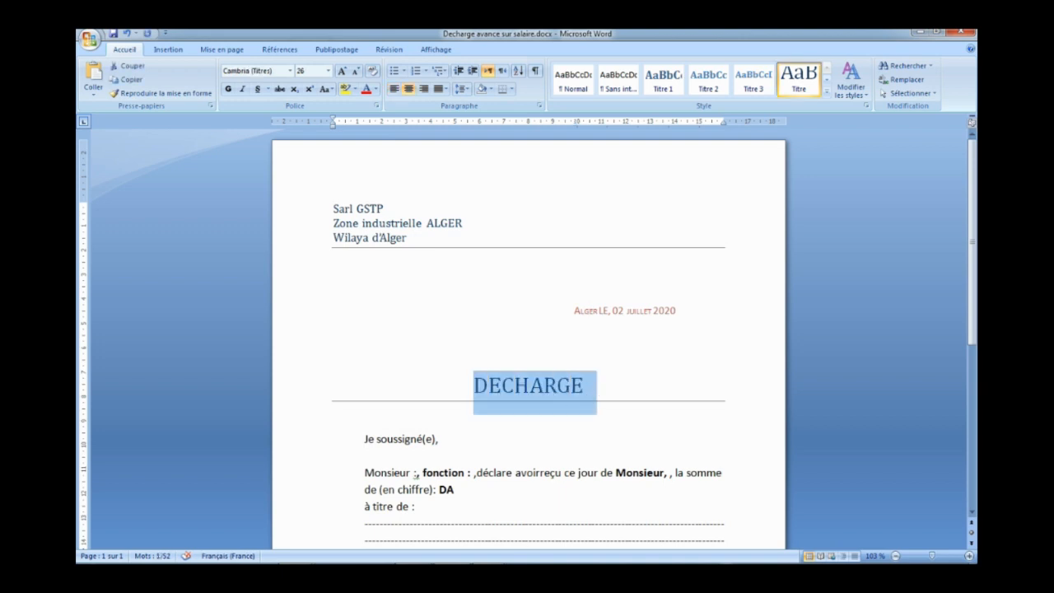
{"action": "left_click", "coordinate": [484, 574]}
{"action": "left_click", "coordinate": [376, 504]}
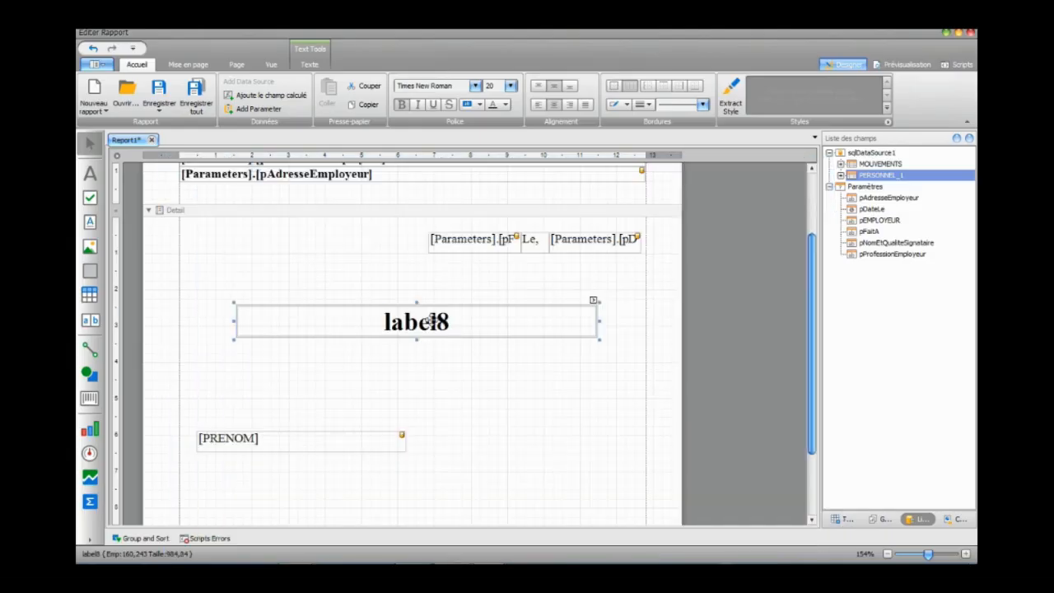
{"action": "double_click", "coordinate": [432, 322]}
{"action": "key", "text": "ctrl+v"}
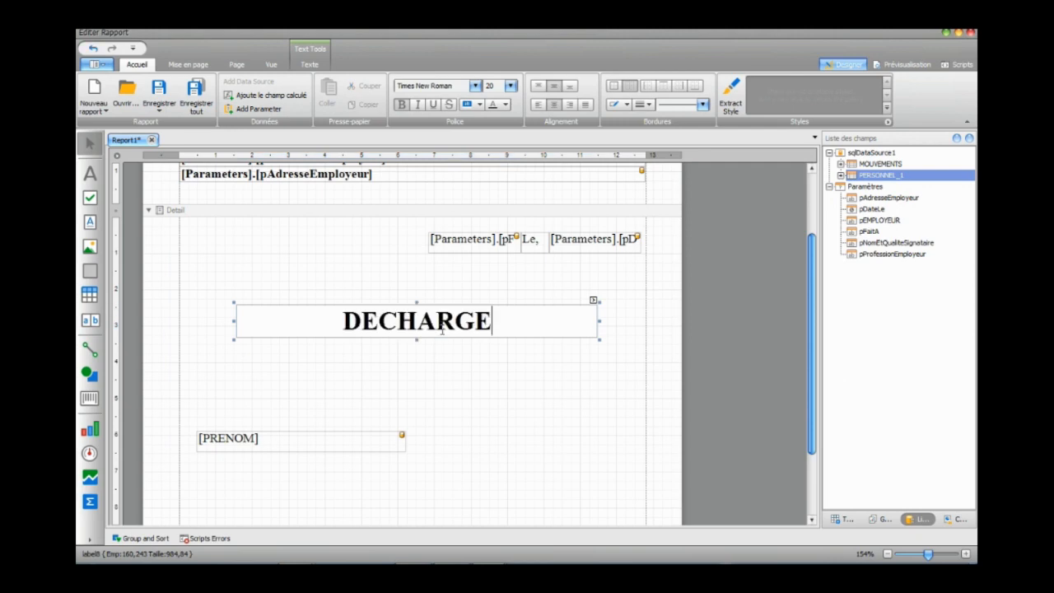
{"action": "left_click", "coordinate": [387, 375]}
Add a 2 px bottom border to the DECHARGE label.
{"action": "left_click", "coordinate": [422, 339]}
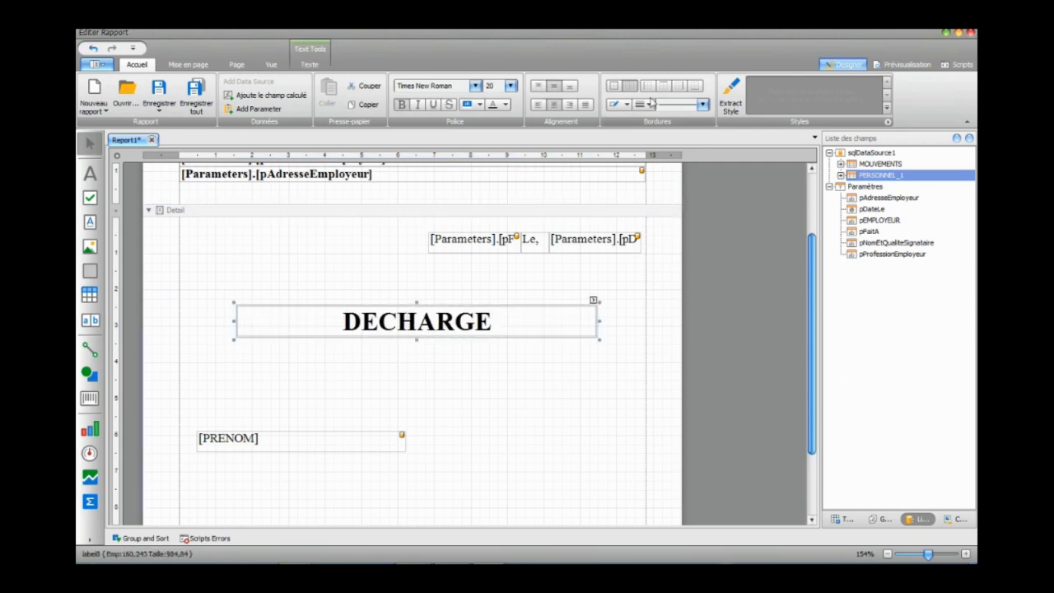
{"action": "left_click", "coordinate": [695, 86]}
{"action": "left_click", "coordinate": [649, 105]}
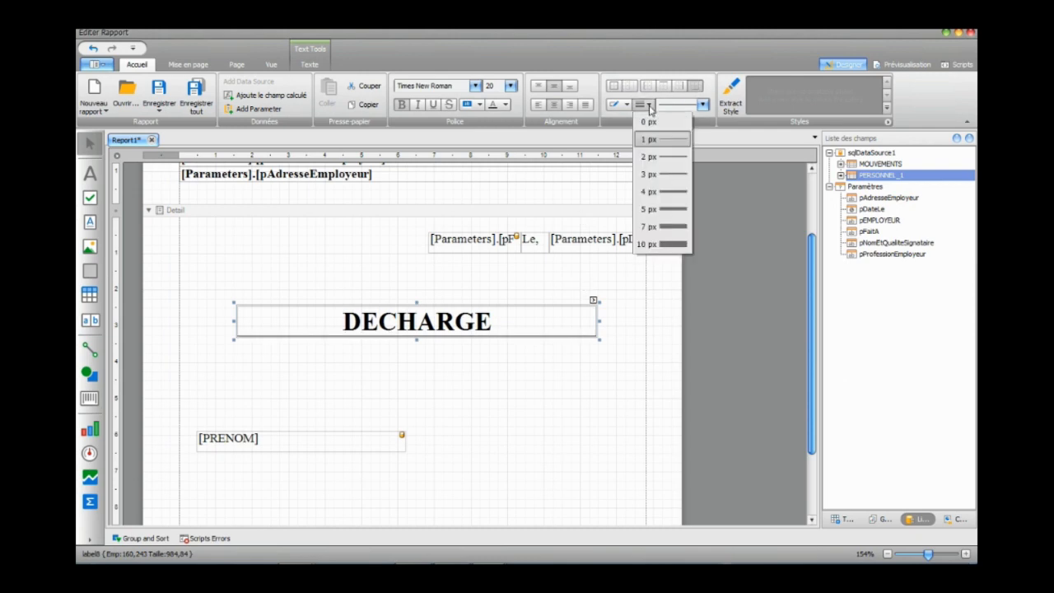
{"action": "left_click", "coordinate": [667, 158]}
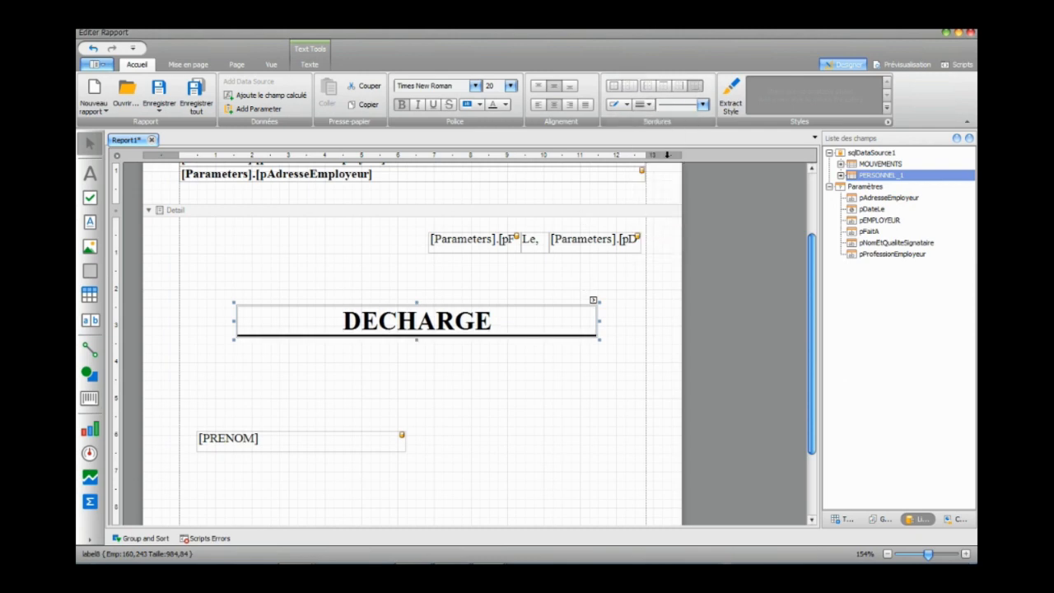
{"action": "left_click", "coordinate": [391, 370]}
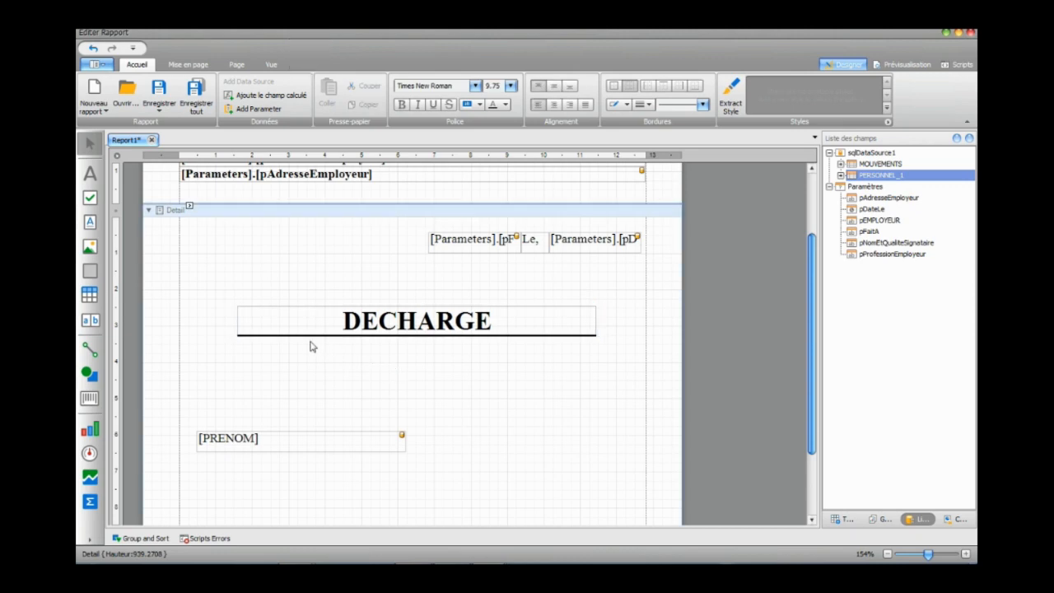
Set the DECHARGE label's border colour to SteelBlue.
{"action": "left_click", "coordinate": [629, 108]}
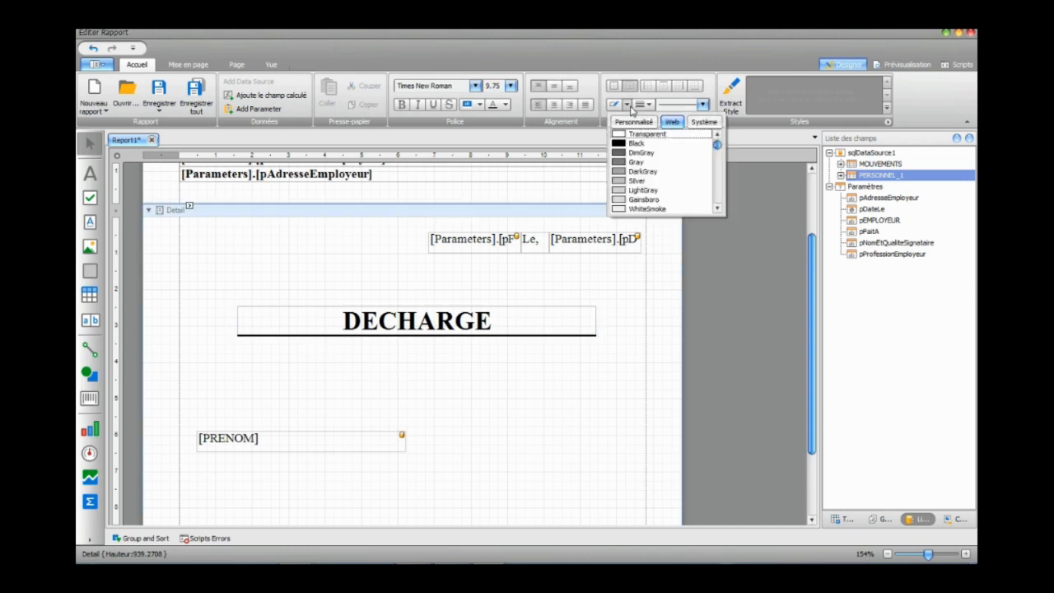
{"action": "left_click", "coordinate": [558, 308]}
{"action": "left_click", "coordinate": [558, 308]}
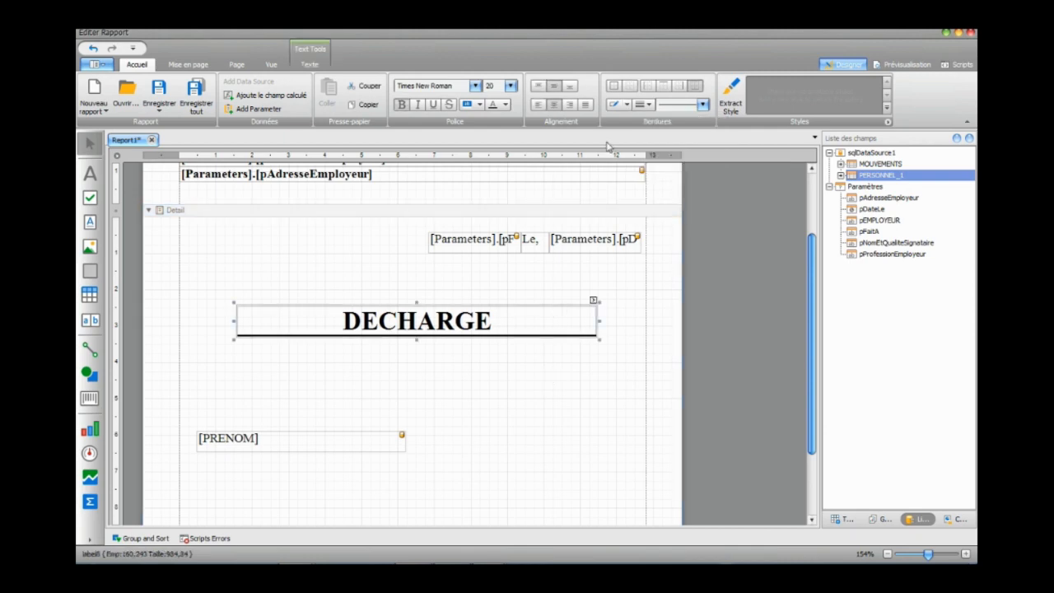
{"action": "left_click", "coordinate": [627, 105]}
{"action": "left_click_drag", "start_coordinate": [718, 144], "coordinate": [717, 189]}
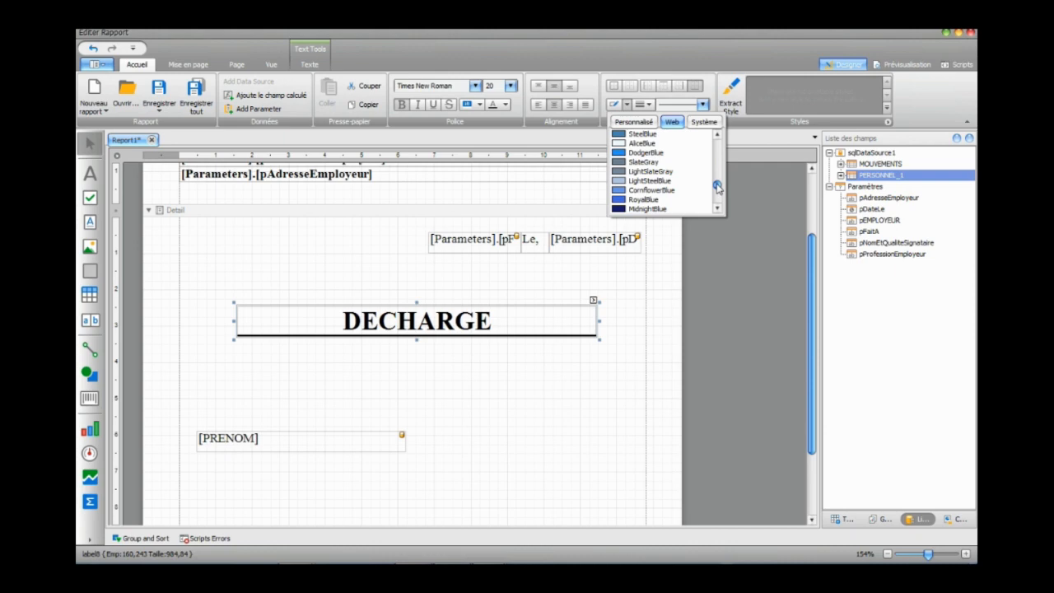
{"action": "left_click", "coordinate": [637, 134]}
{"action": "left_click", "coordinate": [420, 416]}
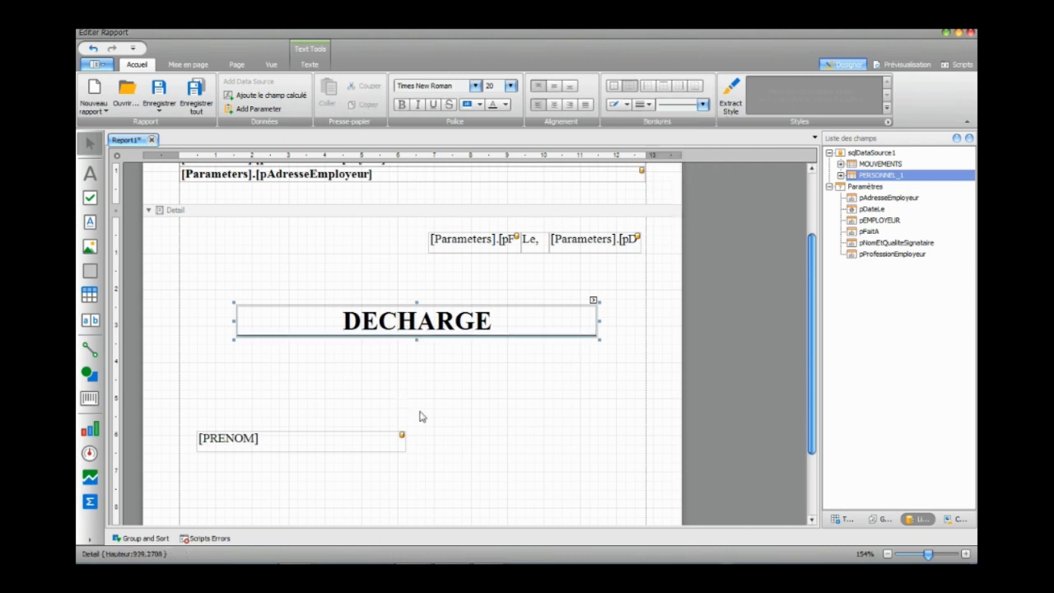
Check the title's line in the Word letter and set the DECHARGE label's bottom border thickness to 1 px.
{"action": "key", "text": "alt+Tab"}
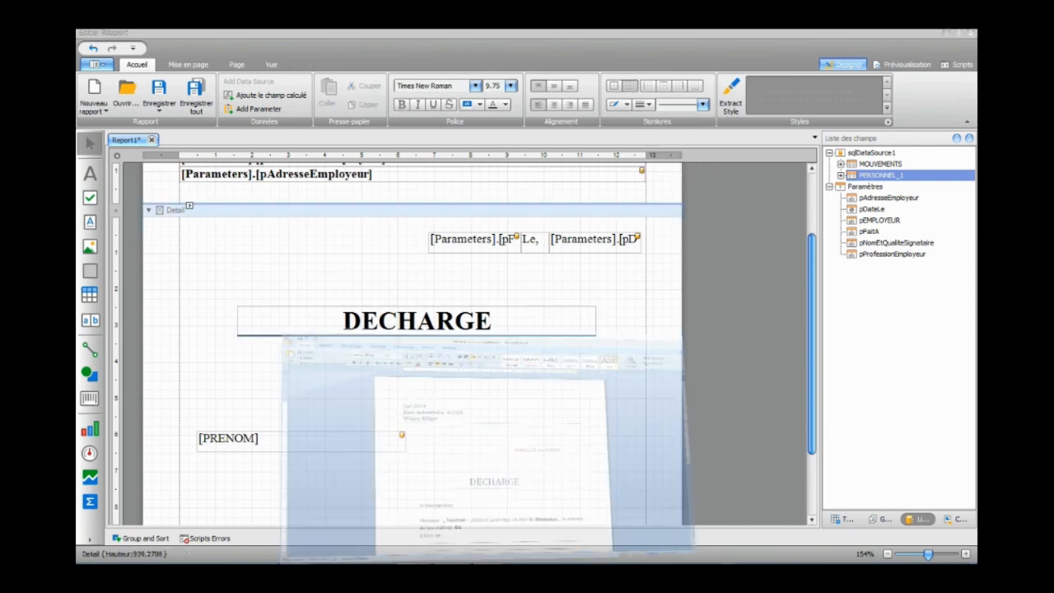
{"action": "key", "text": "alt+Tab"}
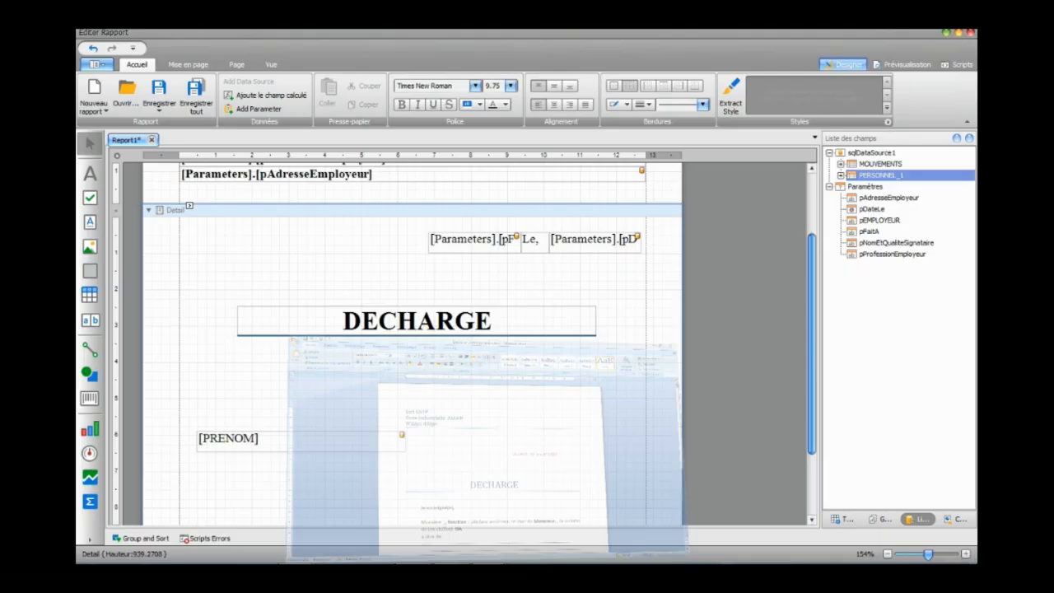
{"action": "left_click", "coordinate": [568, 322]}
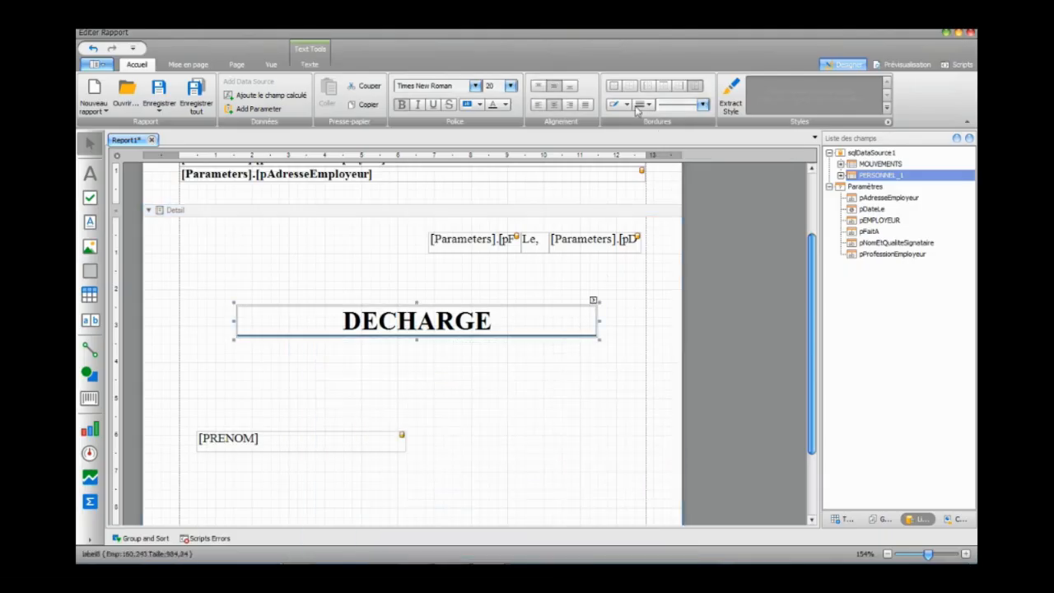
{"action": "left_click", "coordinate": [705, 104]}
{"action": "left_click", "coordinate": [659, 140]}
{"action": "left_click", "coordinate": [483, 389]}
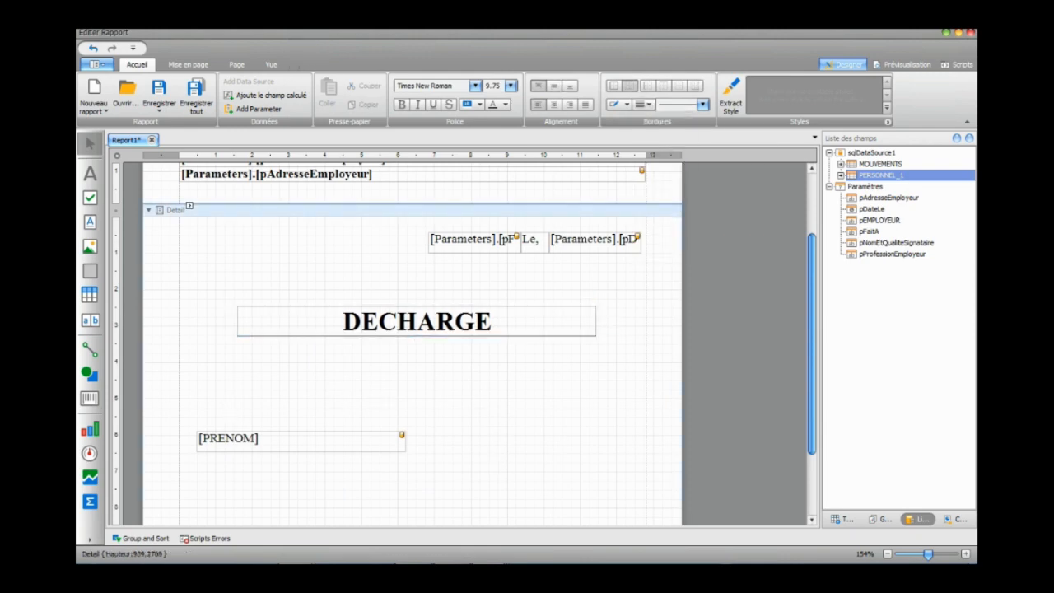
Check the title's font in the Word letter and set the DECHARGE label's font to Cambria.
{"action": "left_click", "coordinate": [454, 330]}
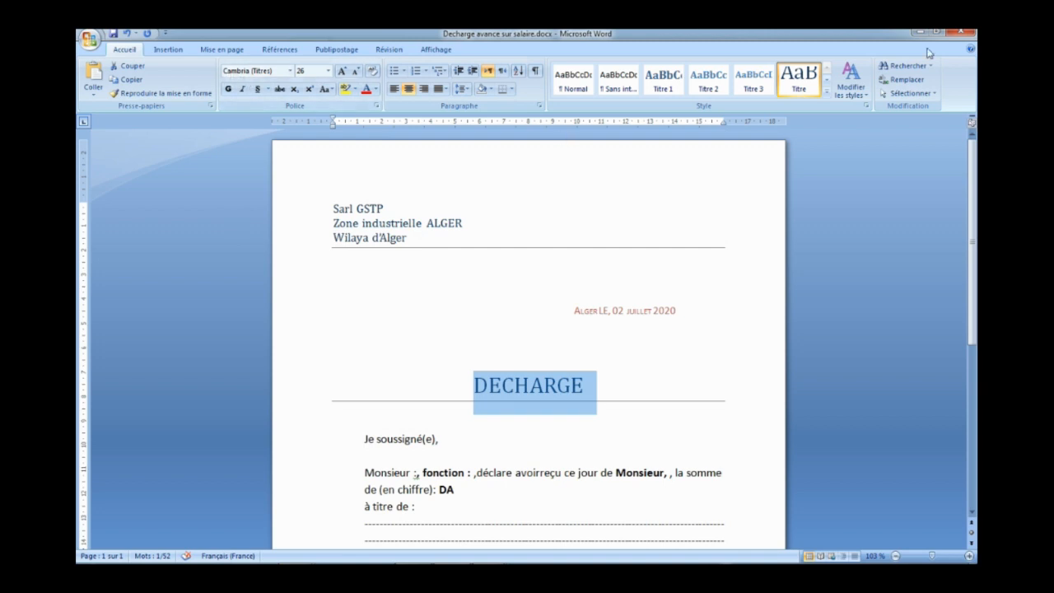
{"action": "key", "text": "alt+Tab"}
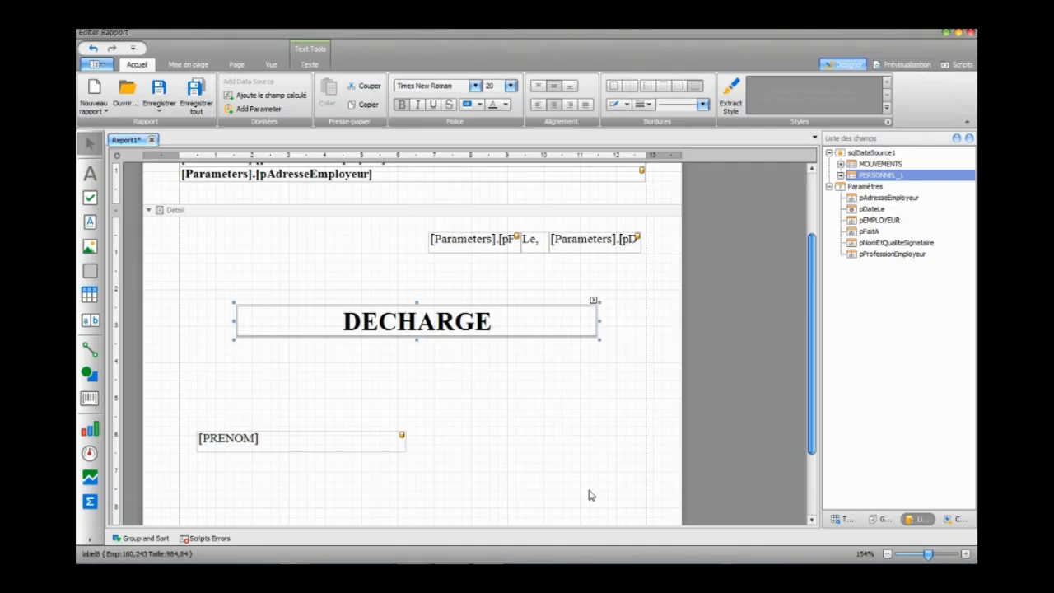
{"action": "left_click", "coordinate": [442, 86]}
{"action": "type", "text": "Cambria"}
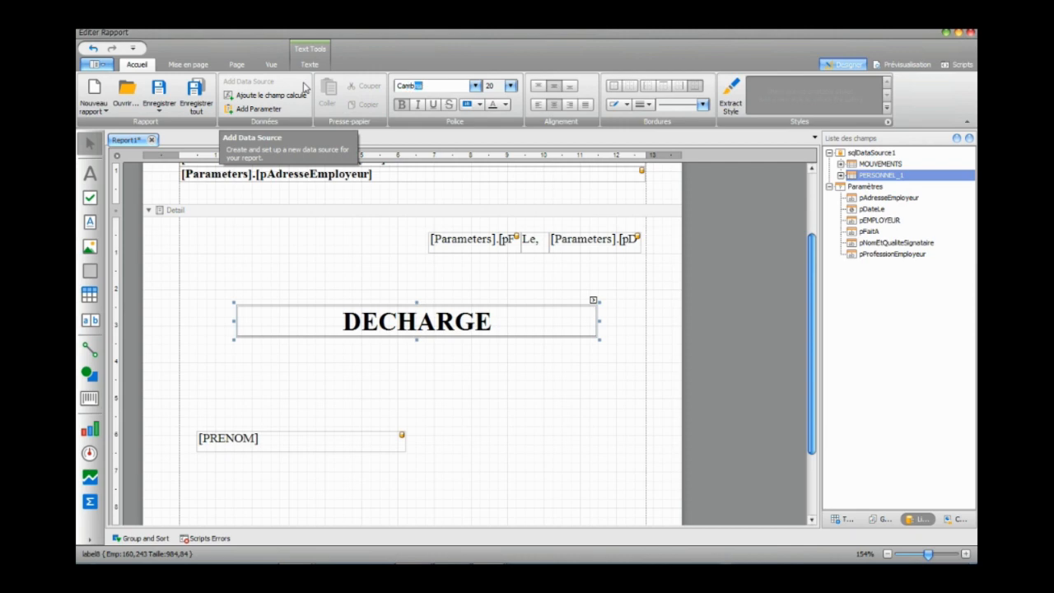
{"action": "key", "text": "Return"}
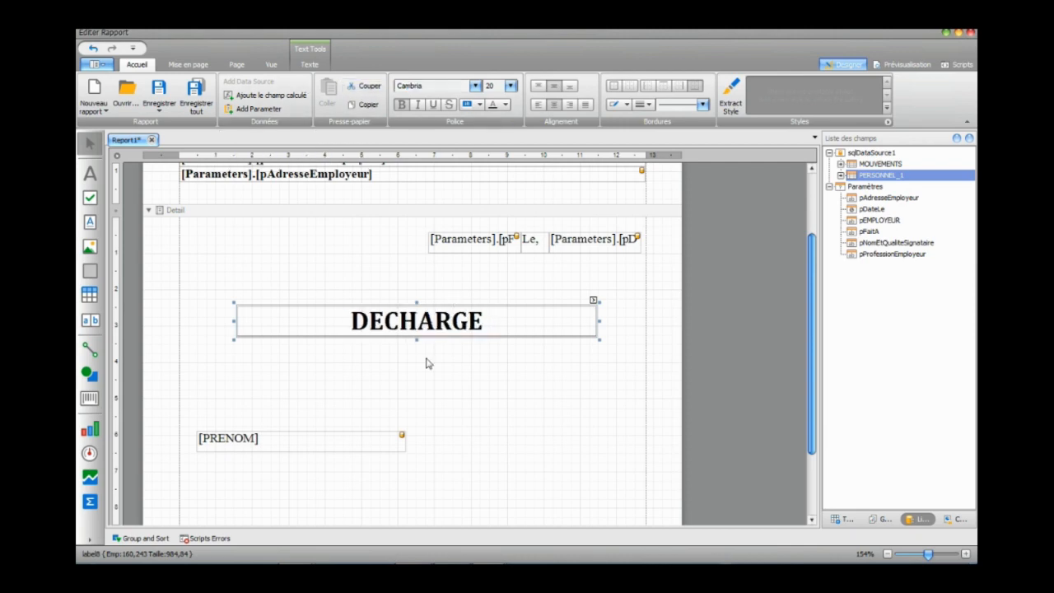
{"action": "left_click", "coordinate": [428, 342]}
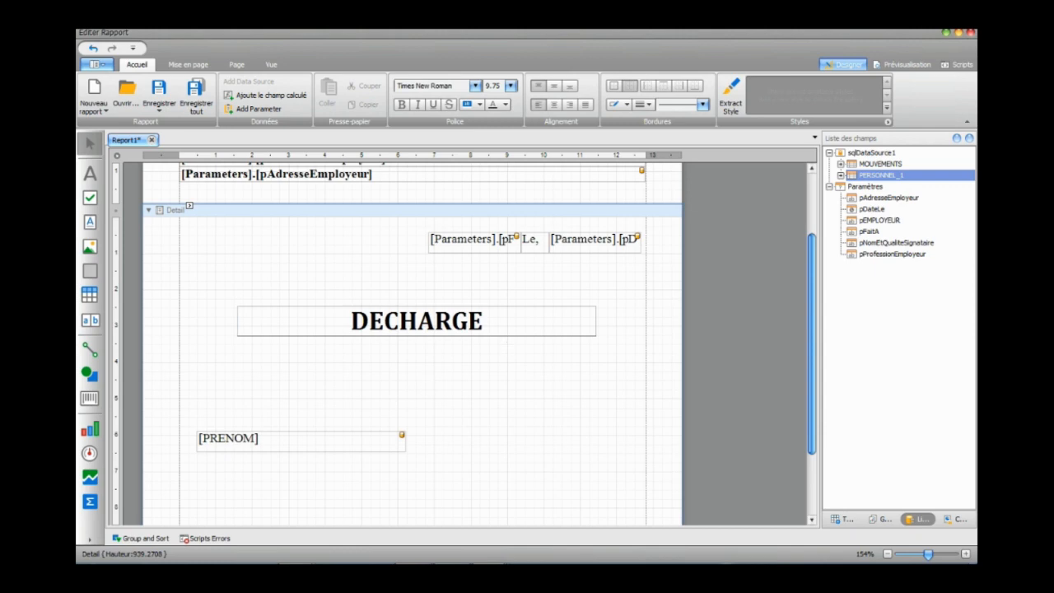
Check the title's size in the Word letter, set the DECHARGE label's font size to 26, and make the label slightly taller.
{"action": "left_click", "coordinate": [451, 564]}
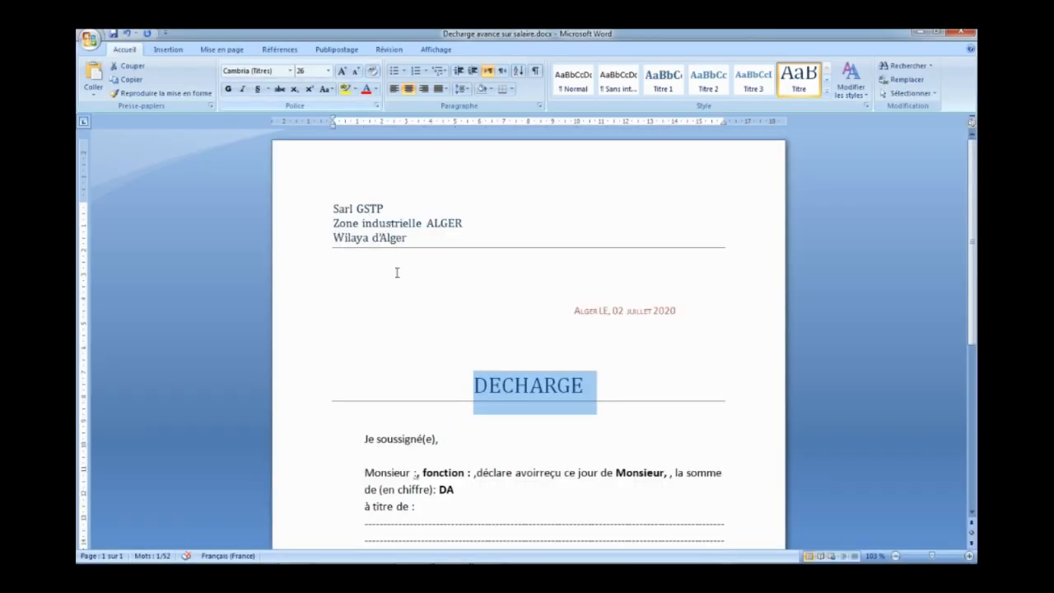
{"action": "left_click", "coordinate": [448, 563]}
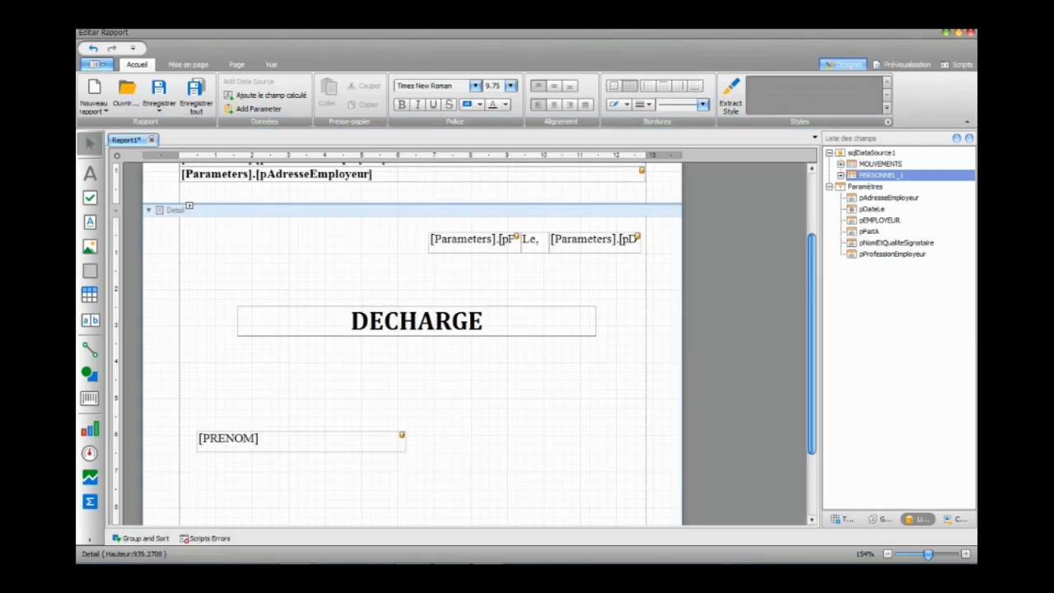
{"action": "left_click", "coordinate": [427, 320]}
{"action": "left_click", "coordinate": [488, 88]}
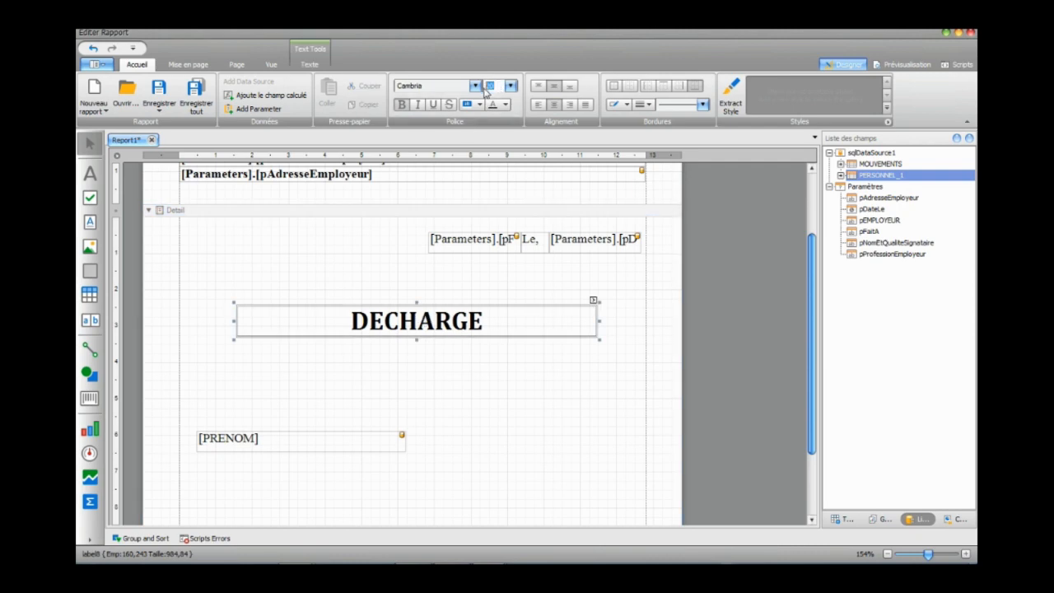
{"action": "type", "text": "26"}
{"action": "key", "text": "Return"}
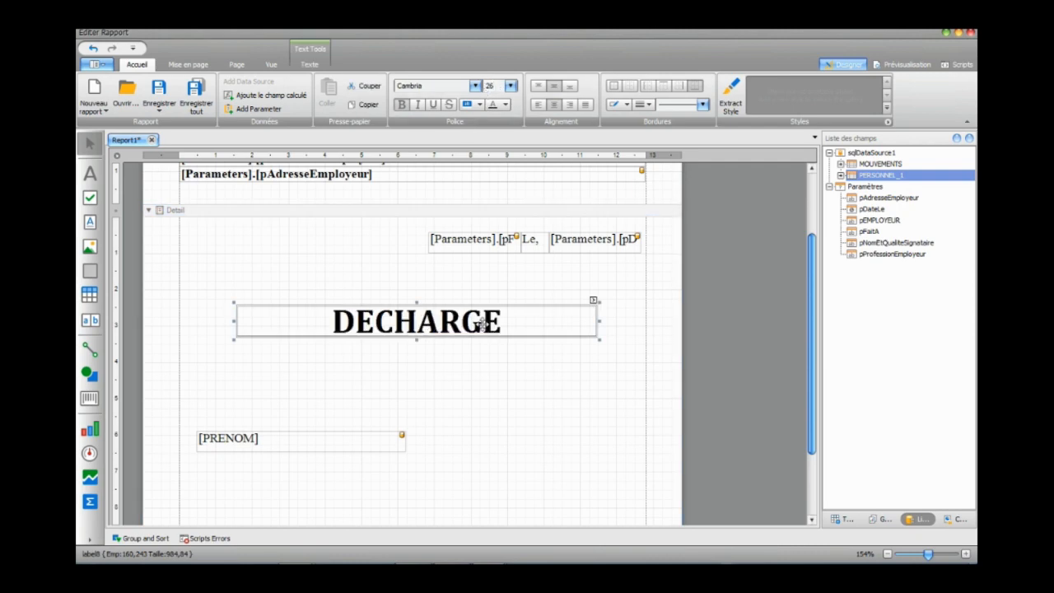
{"action": "left_click", "coordinate": [463, 353]}
{"action": "left_click", "coordinate": [415, 324]}
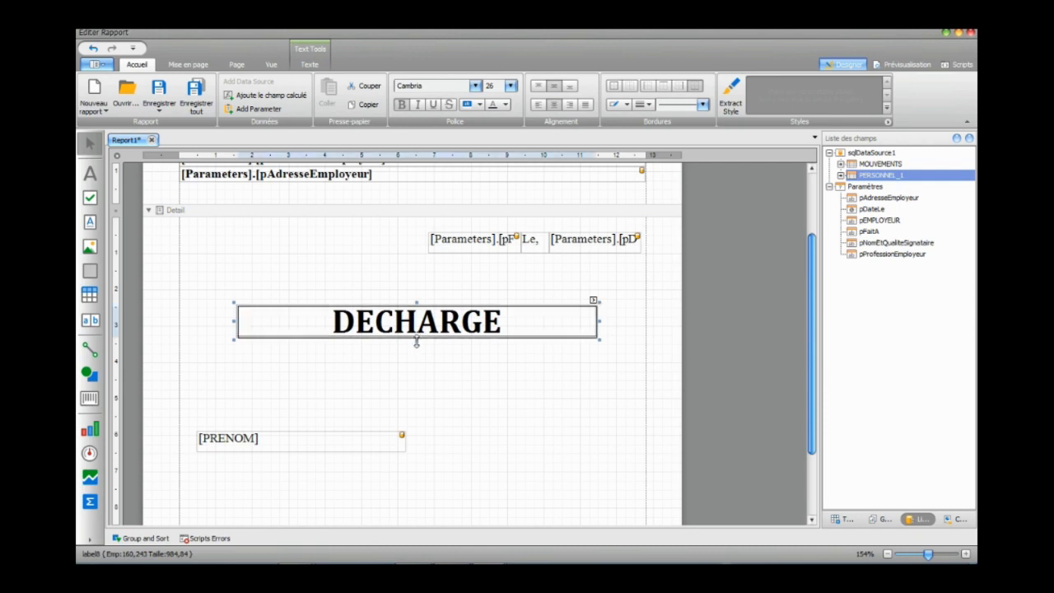
{"action": "left_click", "coordinate": [320, 365]}
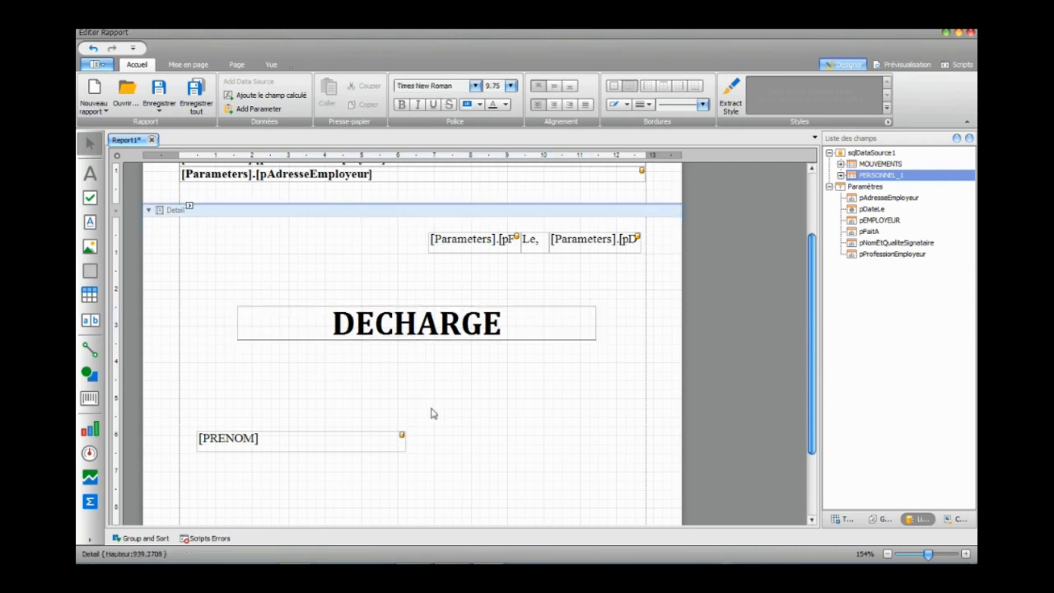
Check the Word letter's body text and extend the report's Detail band to a height of about 1081 units.
{"action": "key", "text": "alt+Tab"}
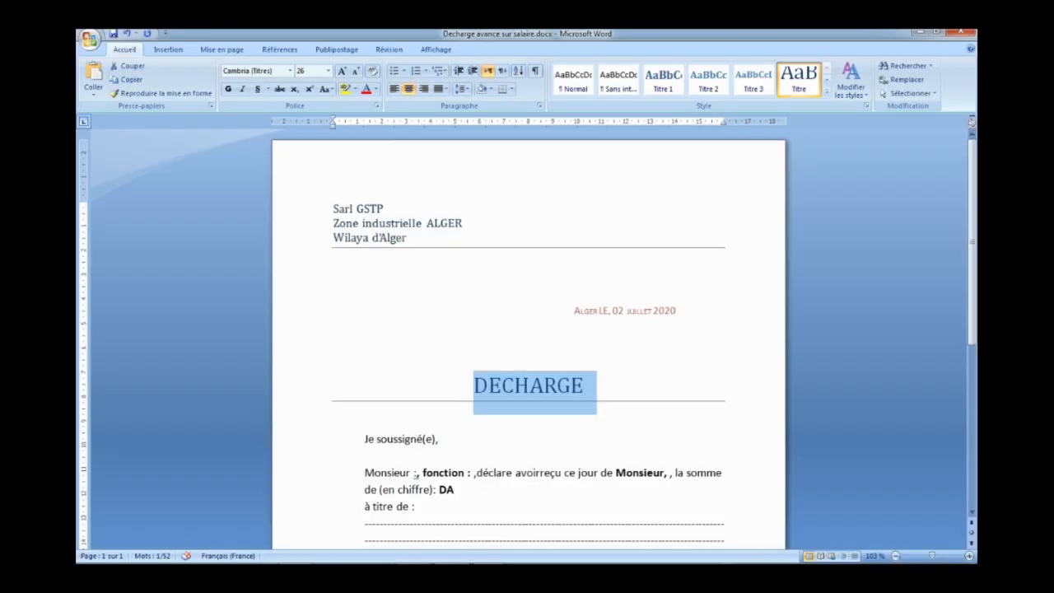
{"action": "left_click", "coordinate": [411, 439]}
{"action": "key", "text": "alt+Tab"}
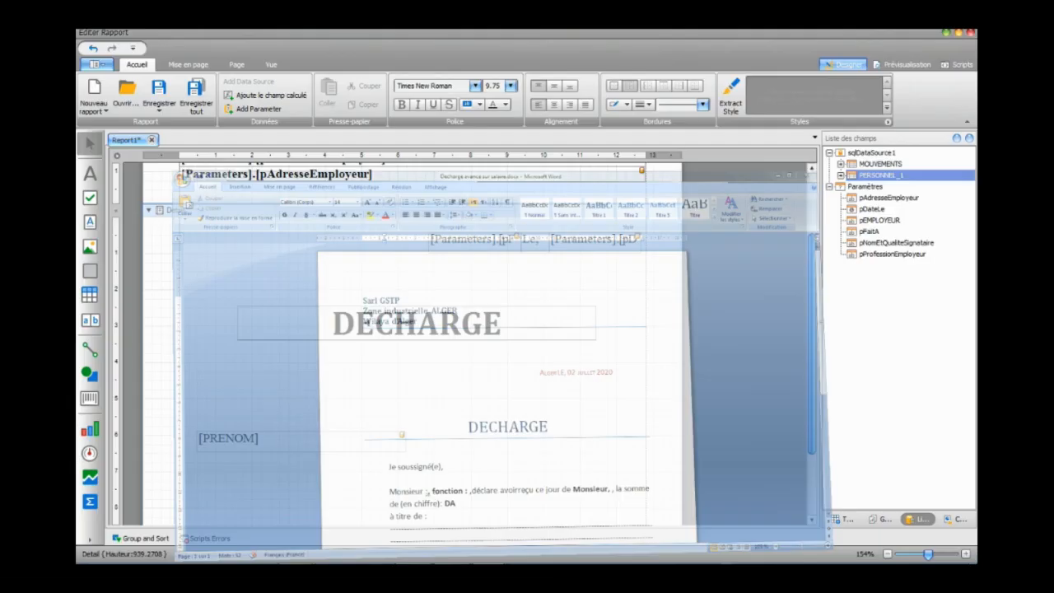
{"action": "left_click_drag", "start_coordinate": [814, 305], "coordinate": [808, 365]}
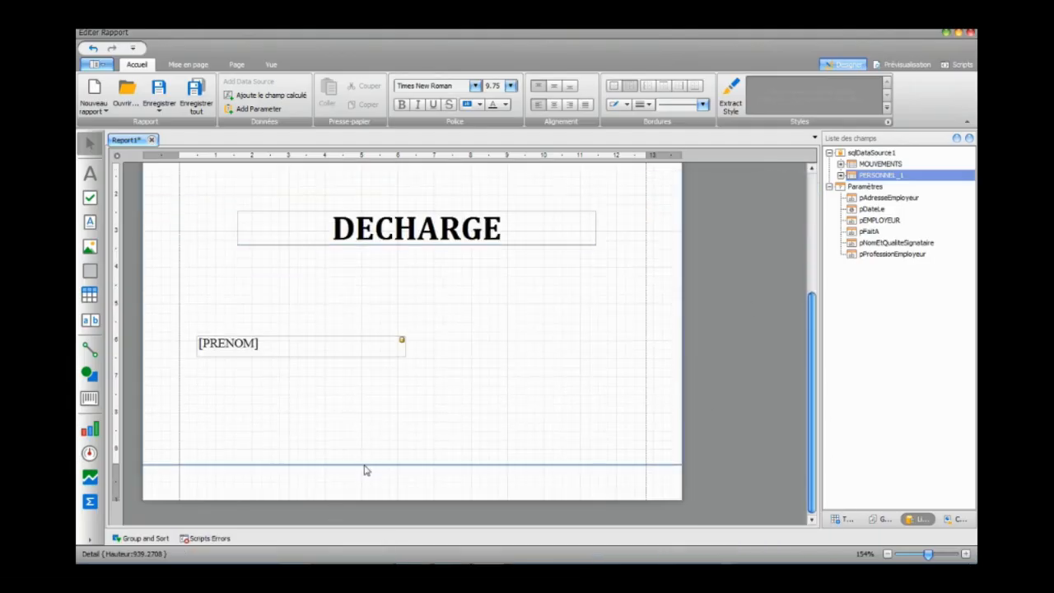
{"action": "left_click_drag", "start_coordinate": [366, 464], "coordinate": [366, 509]}
Add a label below the DECHARGE title and copy "Je soussigné(e)," from the Word letter.
{"action": "left_click", "coordinate": [93, 175]}
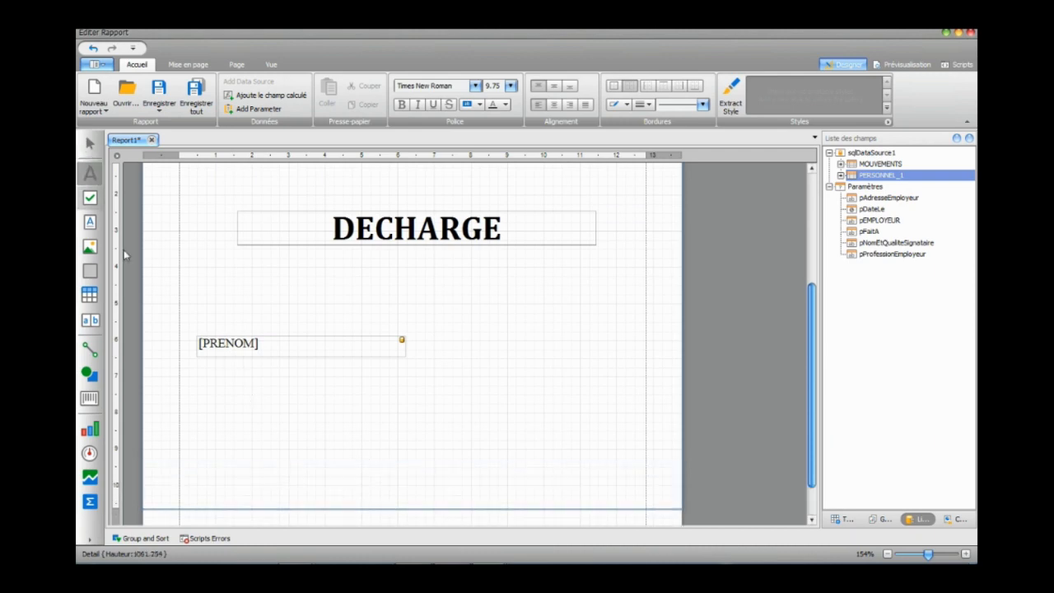
{"action": "left_click", "coordinate": [206, 272]}
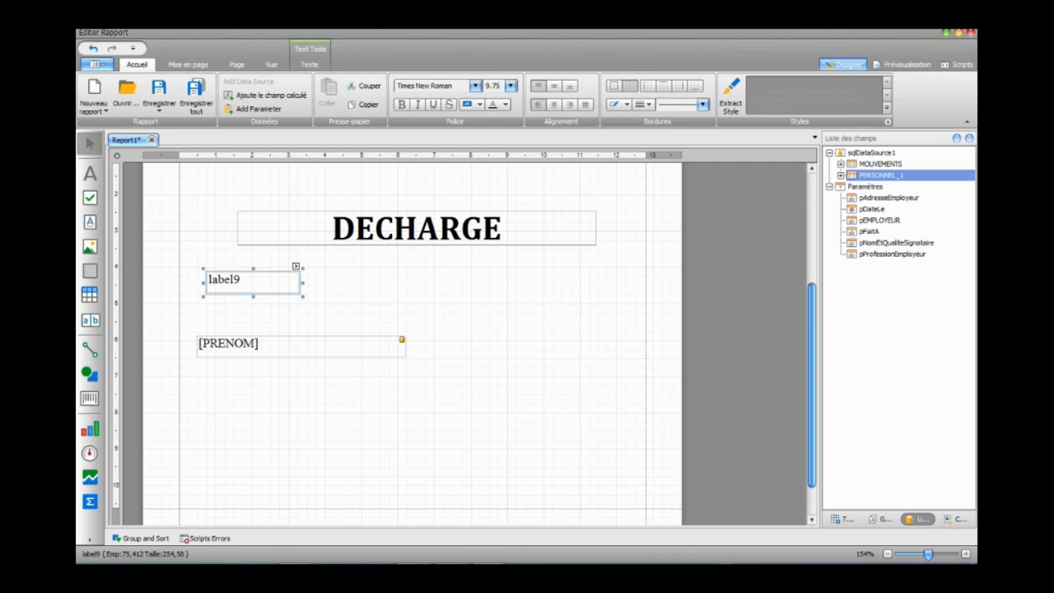
{"action": "key", "text": "alt+Tab"}
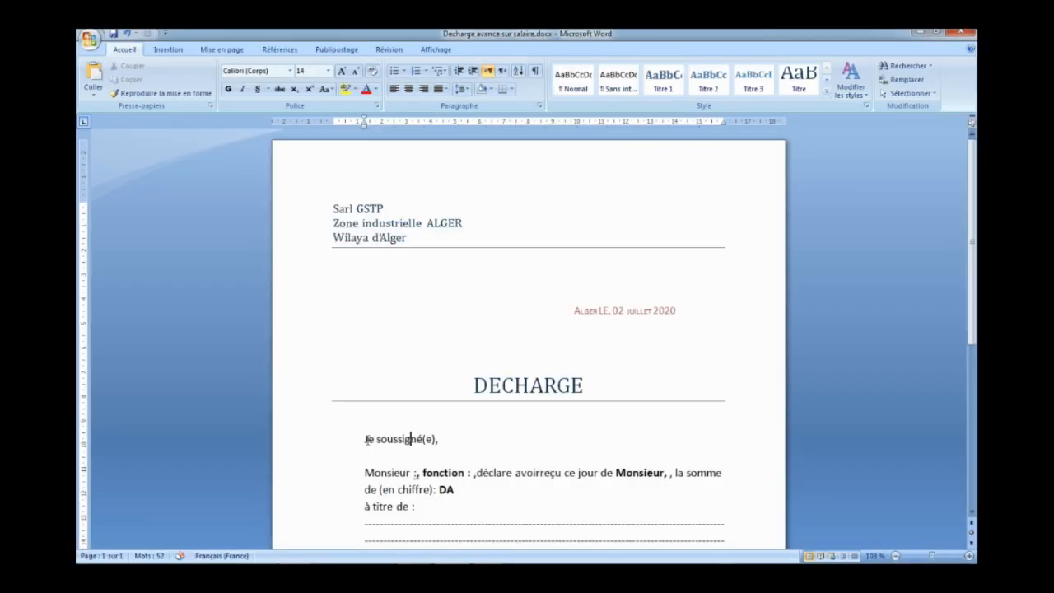
{"action": "left_click_drag", "start_coordinate": [364, 439], "coordinate": [439, 439]}
{"action": "key", "text": "ctrl+c"}
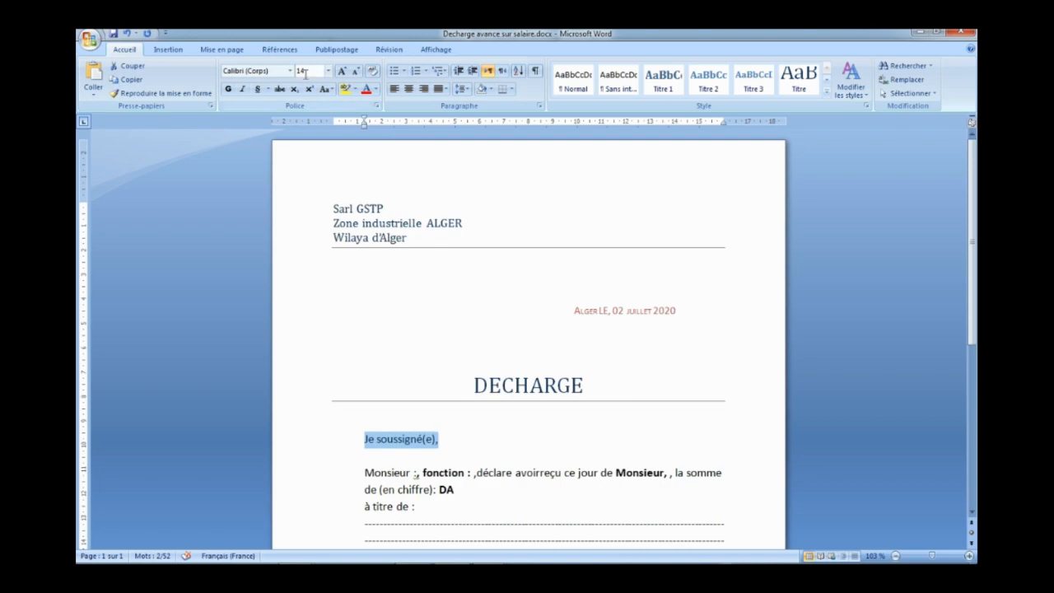
Back in the report editor, set the new label's font size to 14 and widen it to about 821 units.
{"action": "key", "text": "alt+Tab"}
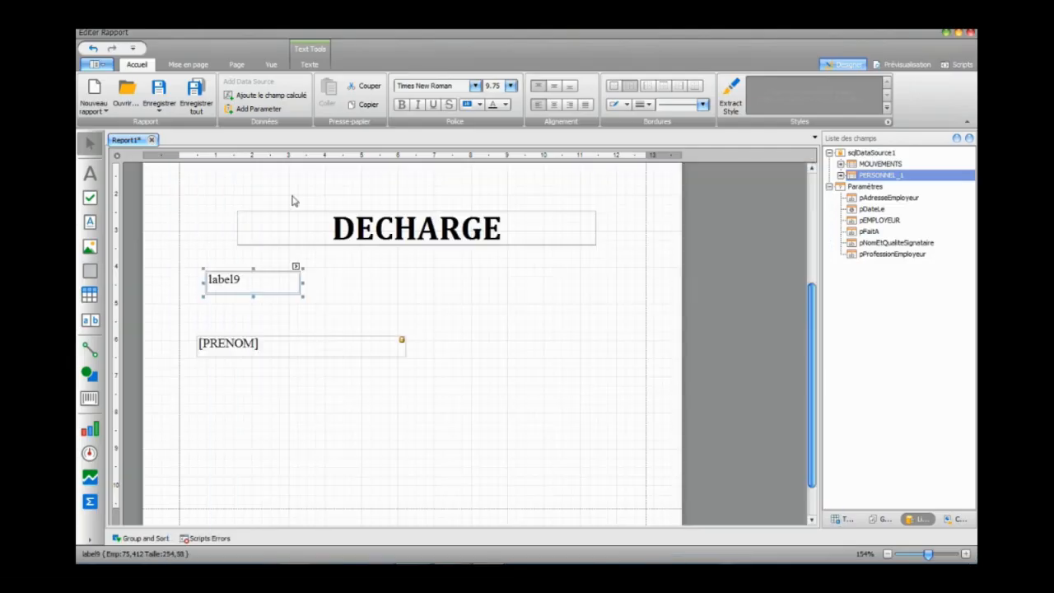
{"action": "left_click", "coordinate": [497, 90]}
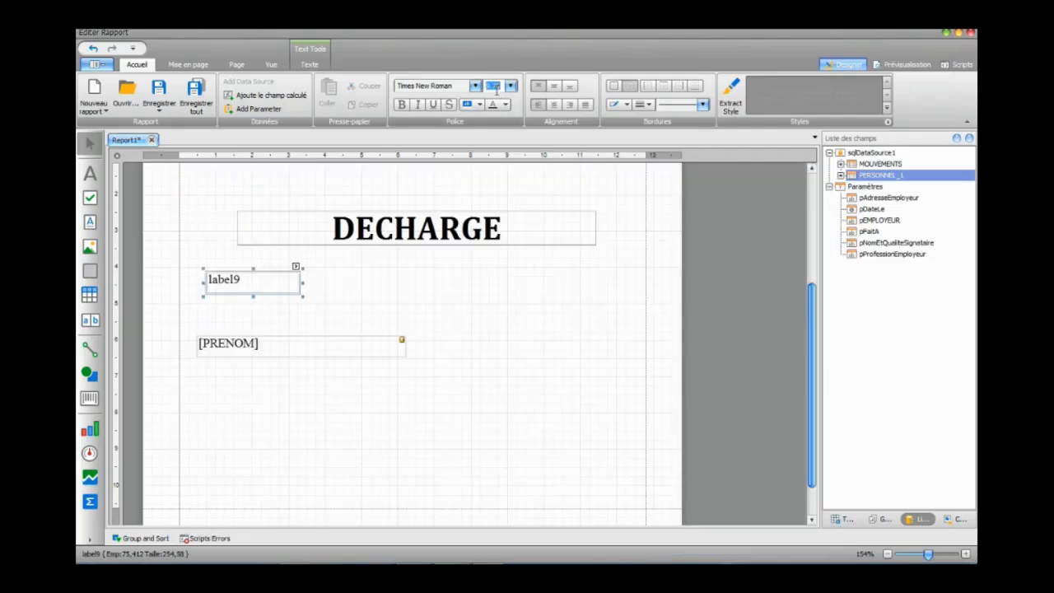
{"action": "key", "text": "Return"}
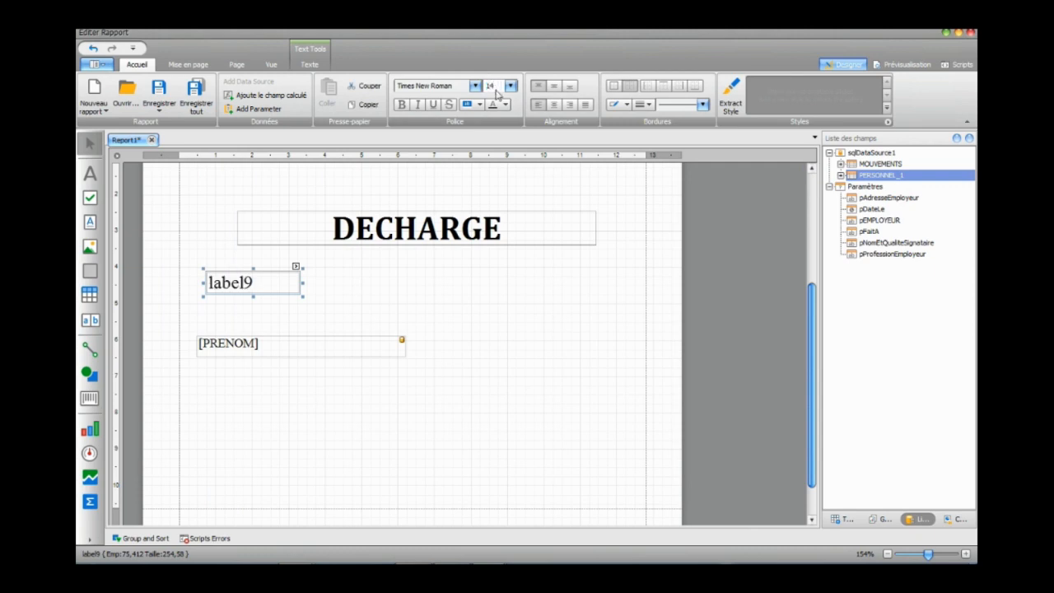
{"action": "left_click_drag", "start_coordinate": [301, 281], "coordinate": [506, 283]}
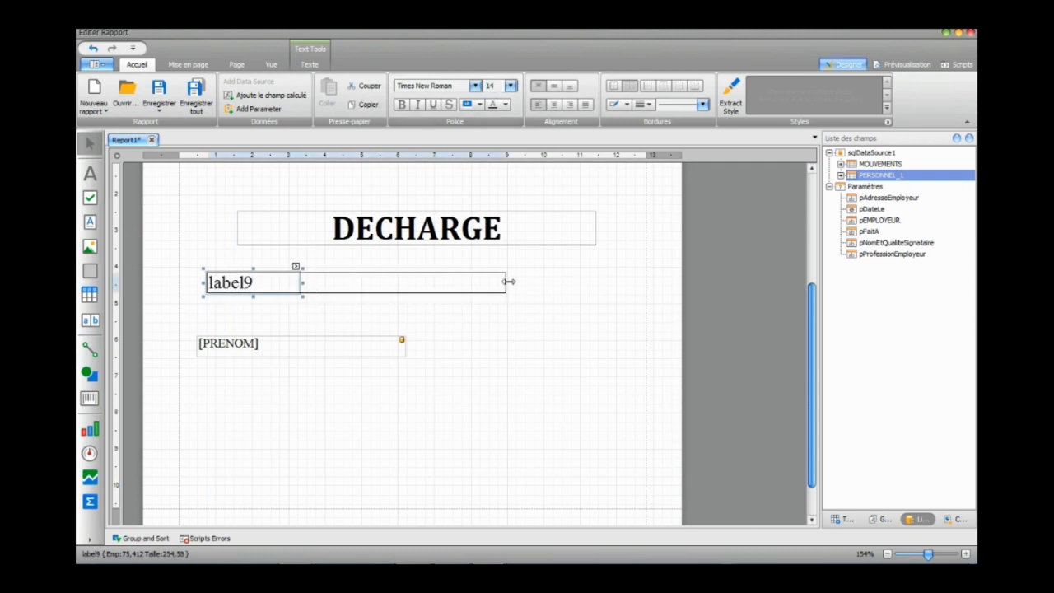
Replace the new label's placeholder text with the copied "Je soussigné(e),".
{"action": "double_click", "coordinate": [272, 283]}
{"action": "key", "text": "BackSpace"}
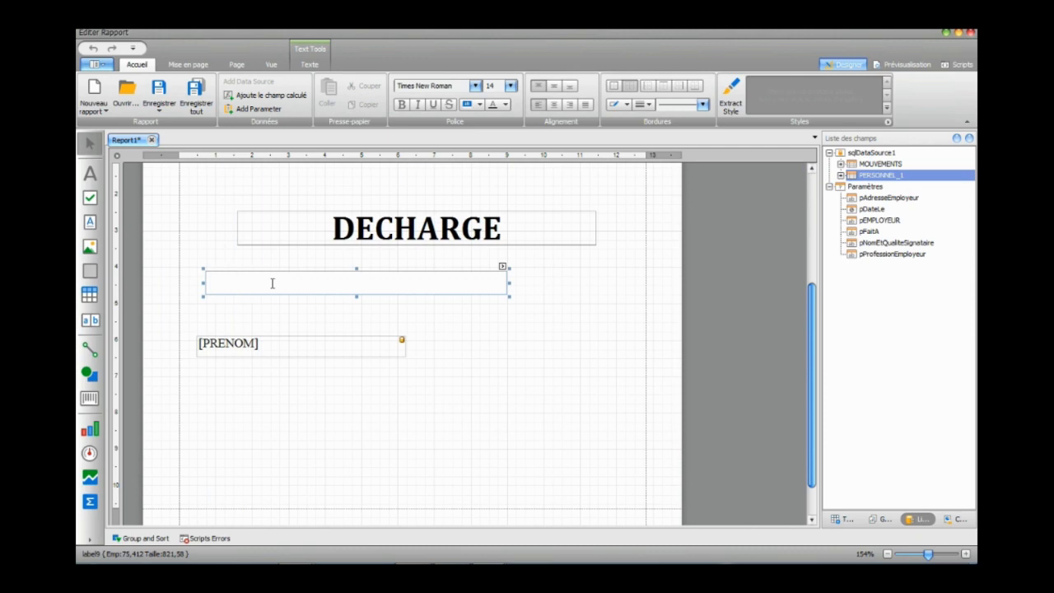
{"action": "key", "text": "ctrl+v"}
{"action": "left_click", "coordinate": [278, 314]}
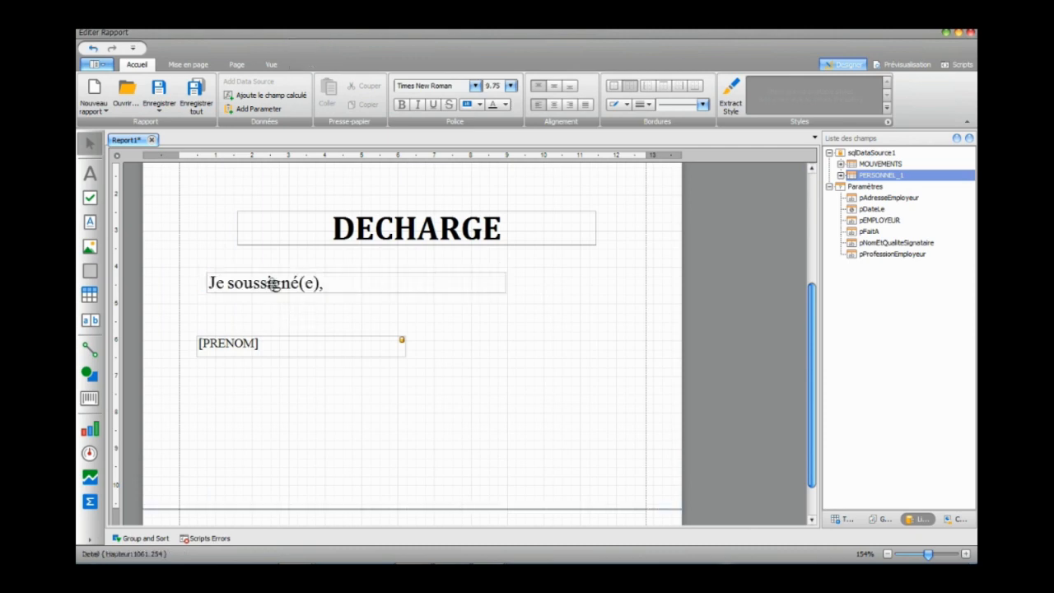
Change the report's paper size to A4.
{"action": "left_click", "coordinate": [190, 66]}
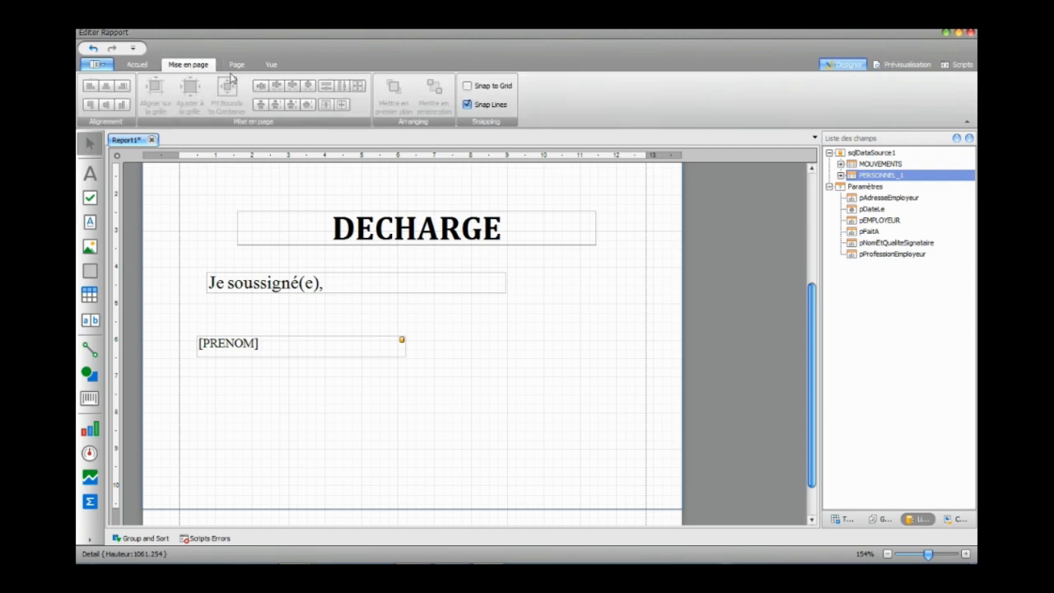
{"action": "left_click", "coordinate": [237, 66]}
{"action": "left_click", "coordinate": [155, 110]}
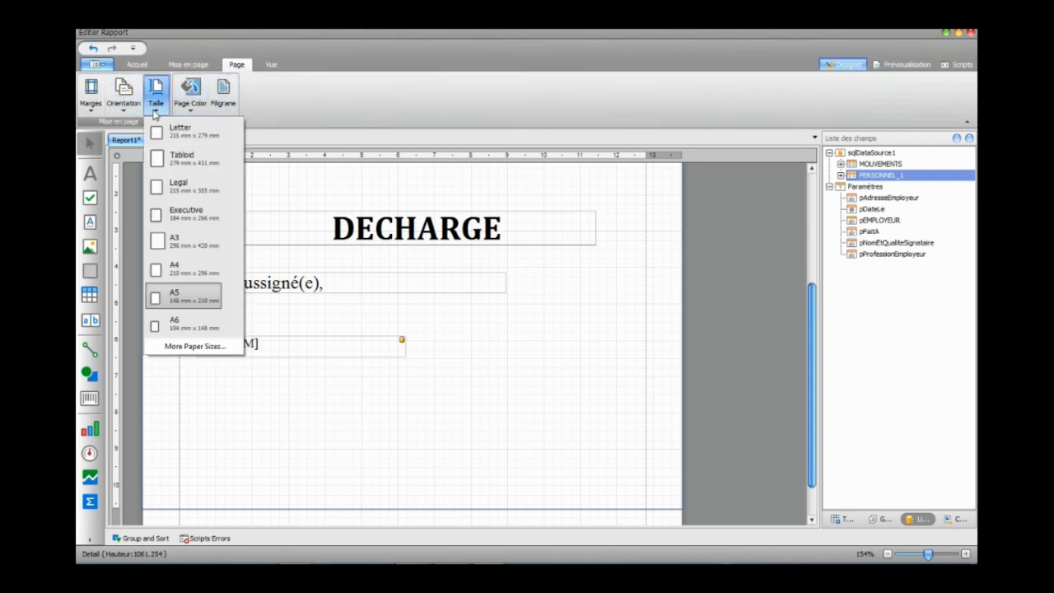
{"action": "left_click", "coordinate": [185, 272]}
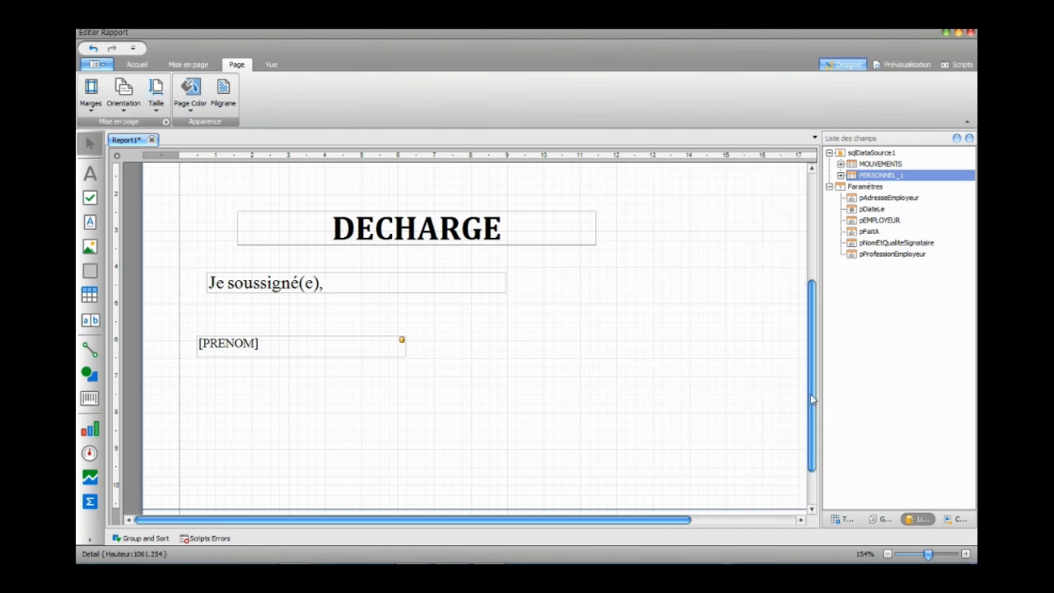
{"action": "left_click_drag", "start_coordinate": [811, 400], "coordinate": [814, 257]}
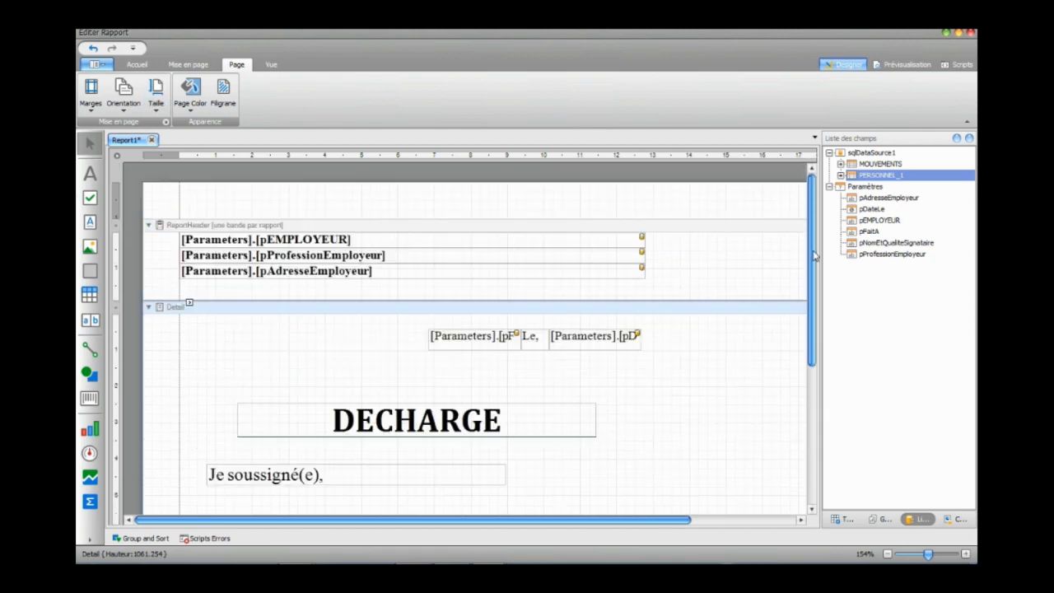
{"action": "left_click", "coordinate": [888, 554]}
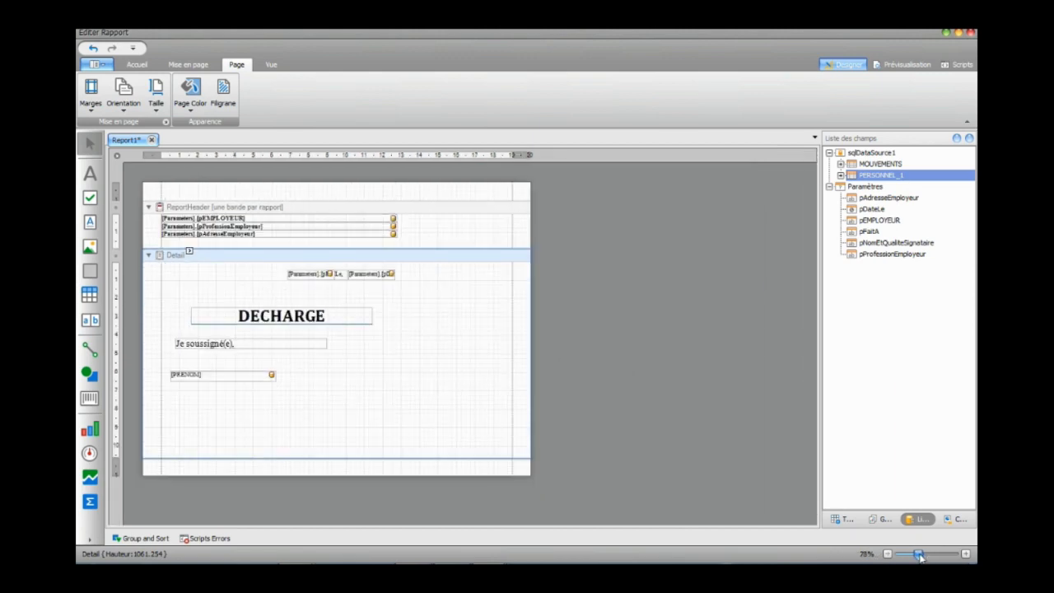
{"action": "left_click_drag", "start_coordinate": [920, 557], "coordinate": [926, 557]}
{"action": "left_click_drag", "start_coordinate": [814, 429], "coordinate": [814, 381]}
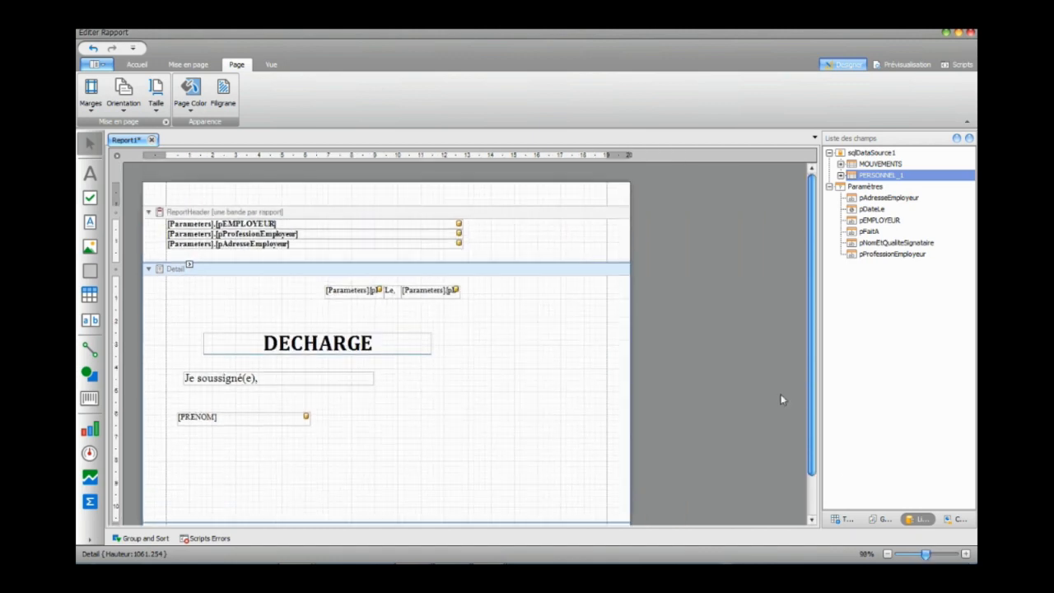
Shift the DECHARGE title toward the page centre and move the place and date fields together toward the right margin.
{"action": "left_click_drag", "start_coordinate": [310, 346], "coordinate": [368, 349]}
{"action": "left_click_drag", "start_coordinate": [304, 280], "coordinate": [471, 308]}
{"action": "left_click_drag", "start_coordinate": [351, 294], "coordinate": [491, 304]}
{"action": "left_click", "coordinate": [490, 313]}
Widen the DECHARGE label on both sides so the title is centred on the A4 page.
{"action": "left_click", "coordinate": [486, 346]}
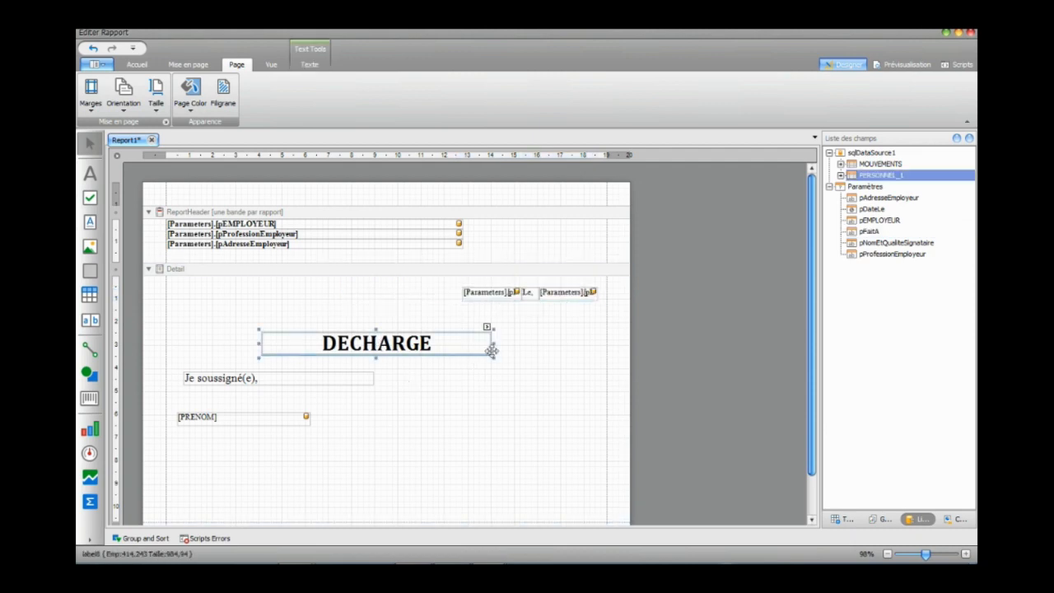
{"action": "left_click_drag", "start_coordinate": [494, 343], "coordinate": [556, 343]}
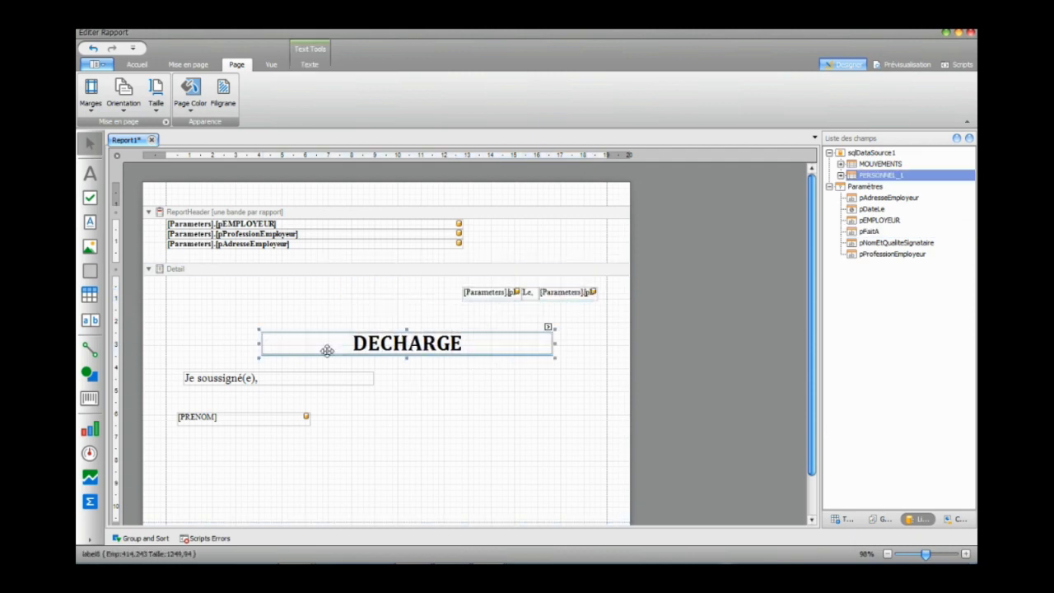
{"action": "left_click_drag", "start_coordinate": [257, 344], "coordinate": [218, 345]}
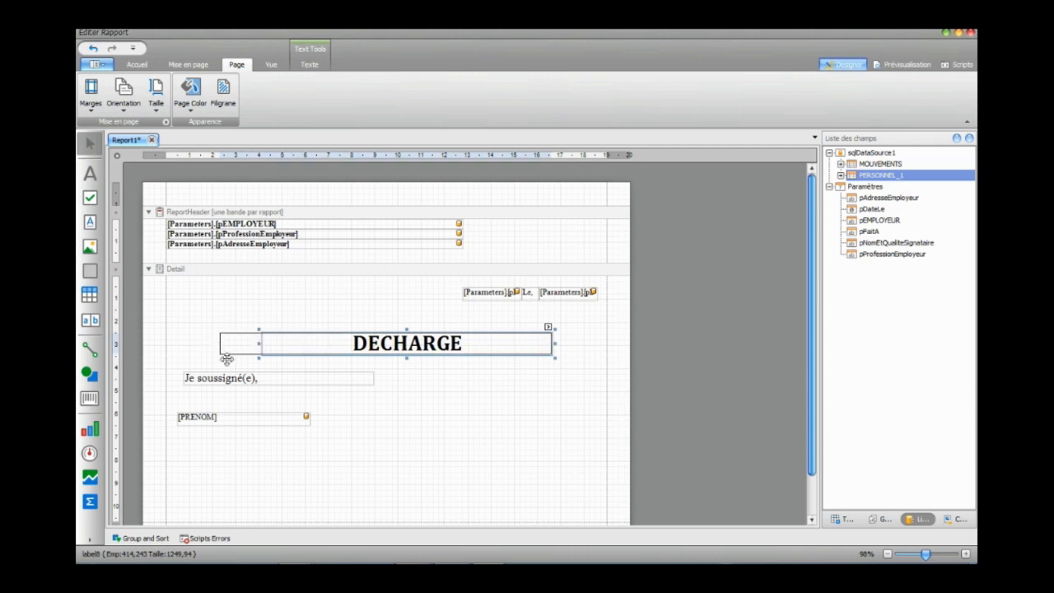
{"action": "left_click", "coordinate": [472, 506]}
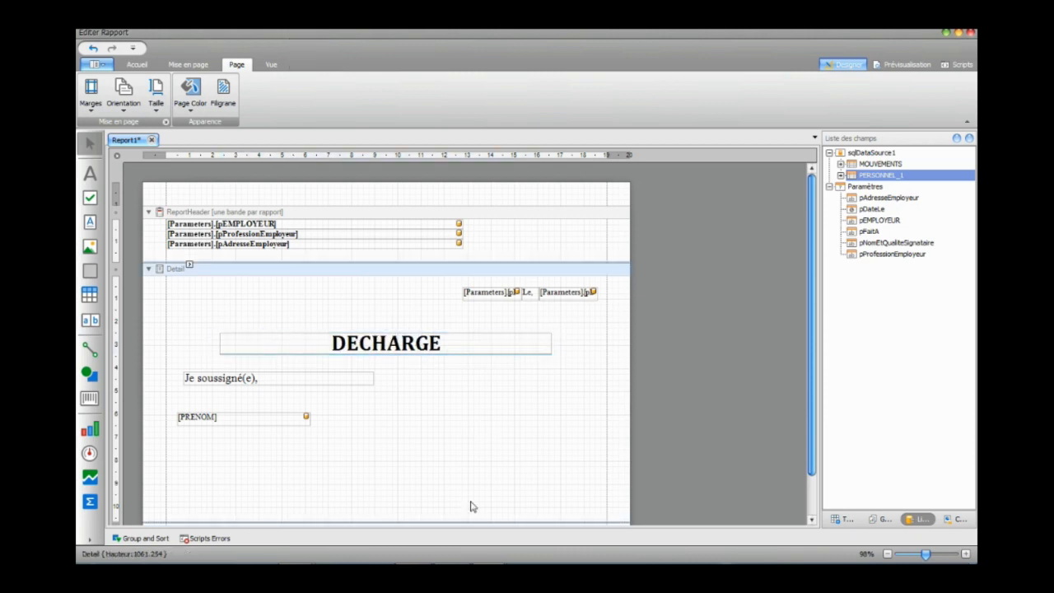
Check the "Monsieur :" wording after the opening line of the Word letter and return to the report.
{"action": "left_click", "coordinate": [228, 378]}
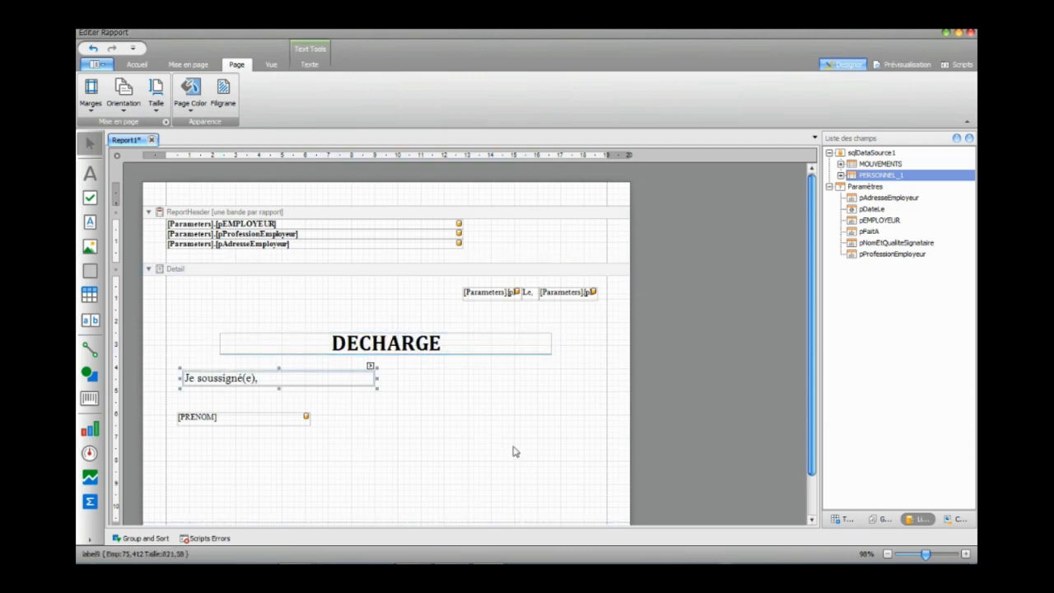
{"action": "key", "text": "alt+Tab"}
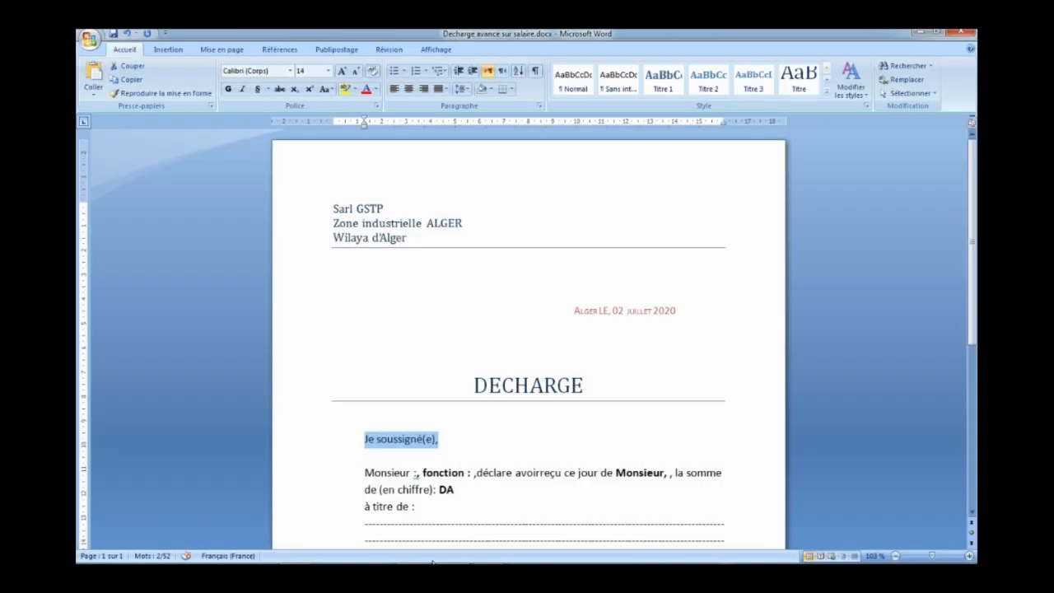
{"action": "left_click_drag", "start_coordinate": [360, 473], "coordinate": [417, 473]}
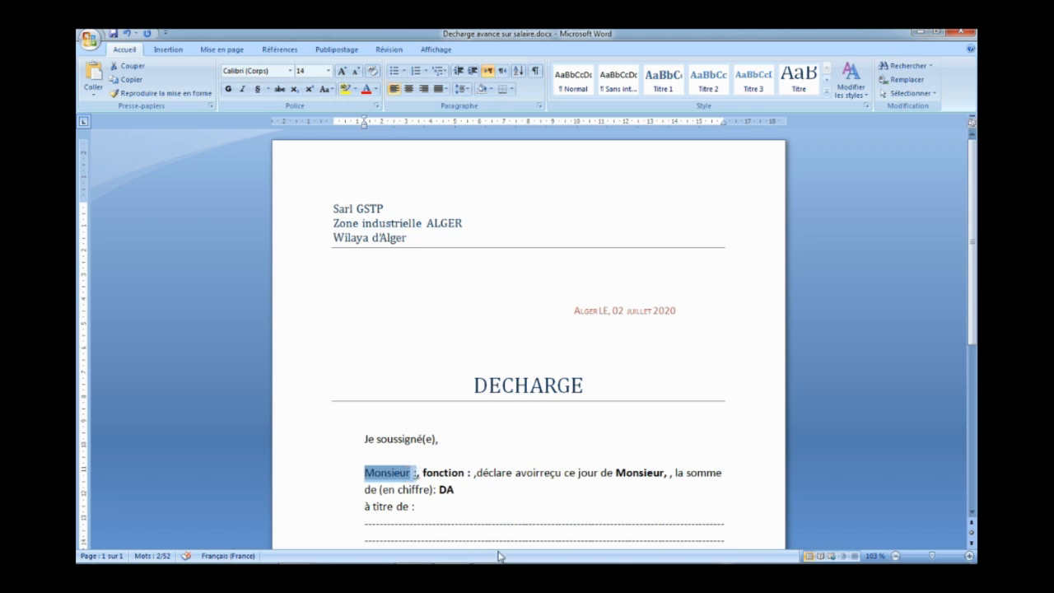
{"action": "key", "text": "alt+Tab"}
{"action": "key", "text": "alt+Tab"}
{"action": "key", "text": "alt+Tab"}
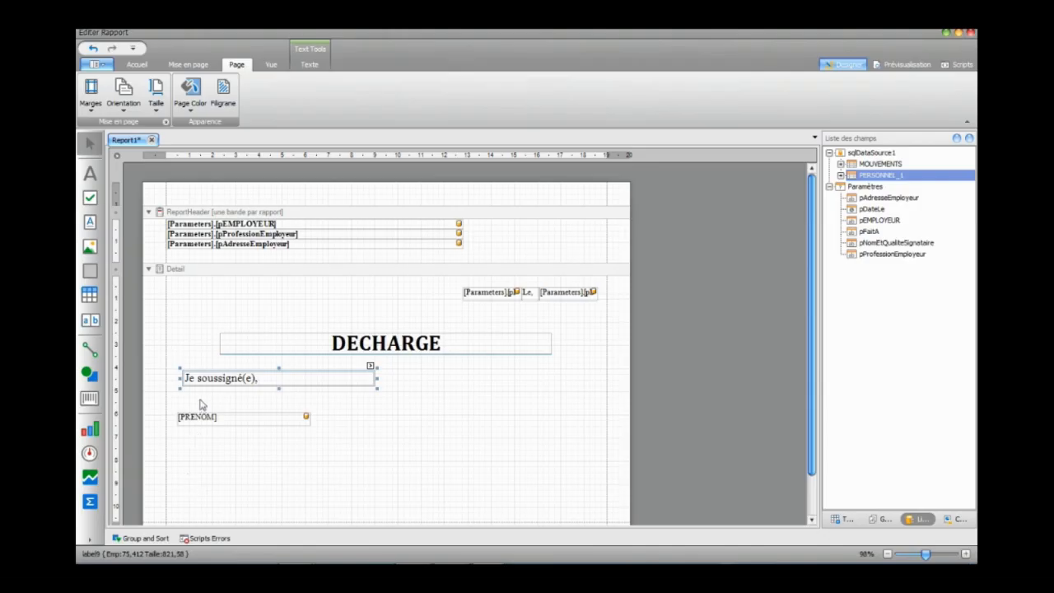
Add a label reading "Monsieur :" between the "Je soussigné(e)," label and the PRENOM field.
{"action": "left_click", "coordinate": [202, 404]}
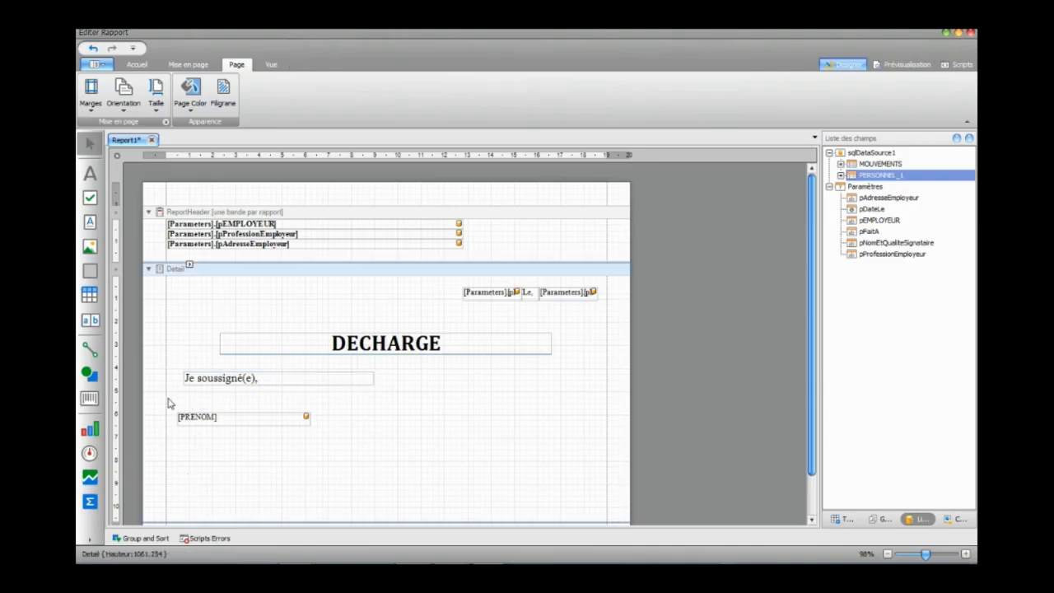
{"action": "left_click", "coordinate": [89, 173]}
{"action": "left_click", "coordinate": [179, 398]}
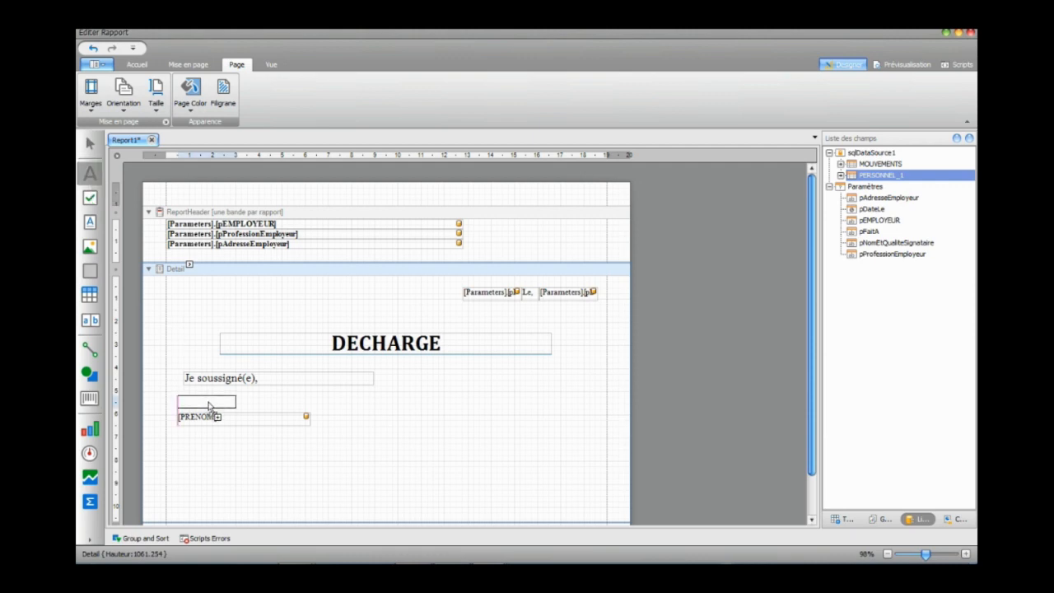
{"action": "left_click", "coordinate": [209, 406]}
{"action": "double_click", "coordinate": [216, 402]}
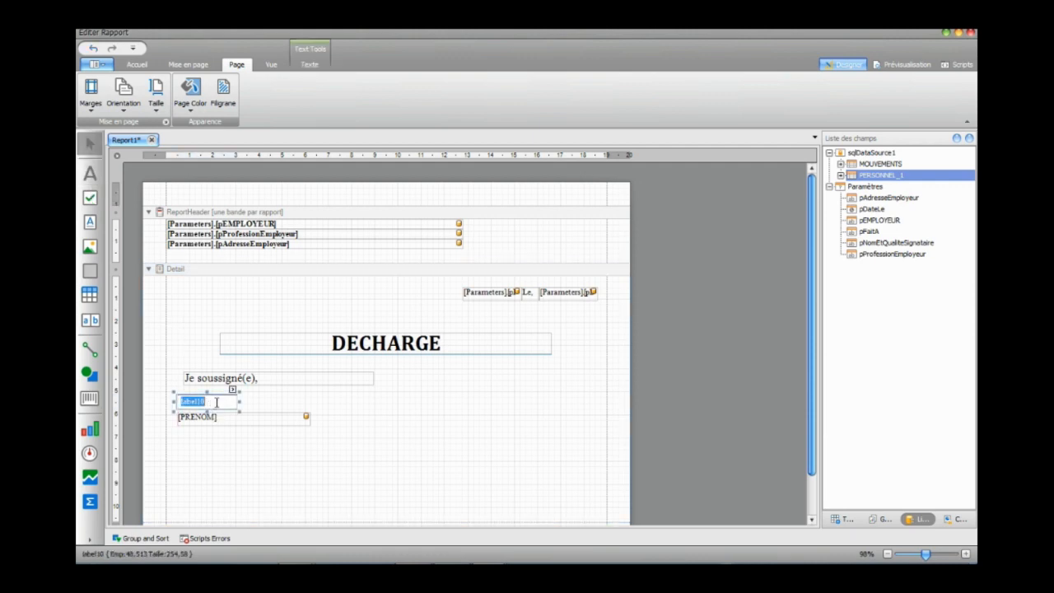
{"action": "type", "text": "Monsieur :"}
{"action": "left_click", "coordinate": [243, 461]}
Narrow the "Monsieur :" label to about 181 units and centre its text vertically.
{"action": "left_click", "coordinate": [229, 405]}
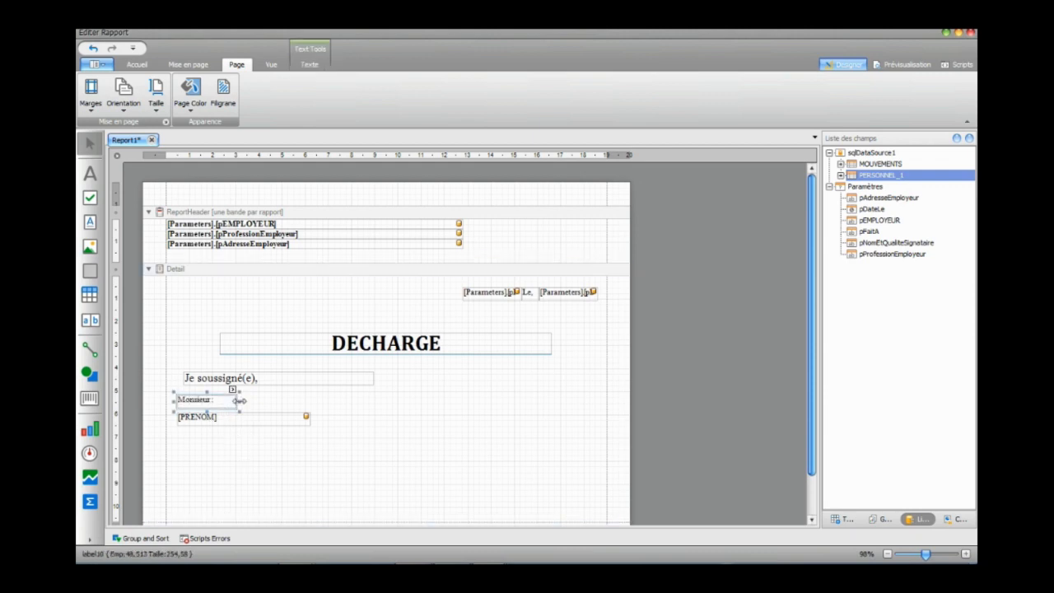
{"action": "left_click_drag", "start_coordinate": [239, 400], "coordinate": [222, 400]}
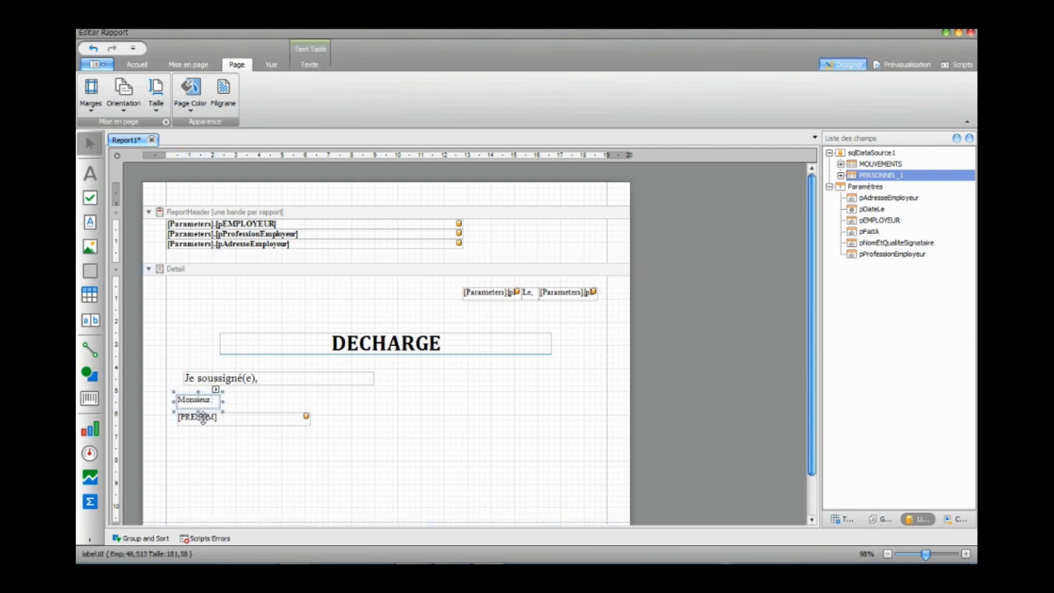
{"action": "left_click", "coordinate": [191, 65]}
{"action": "left_click", "coordinate": [136, 65]}
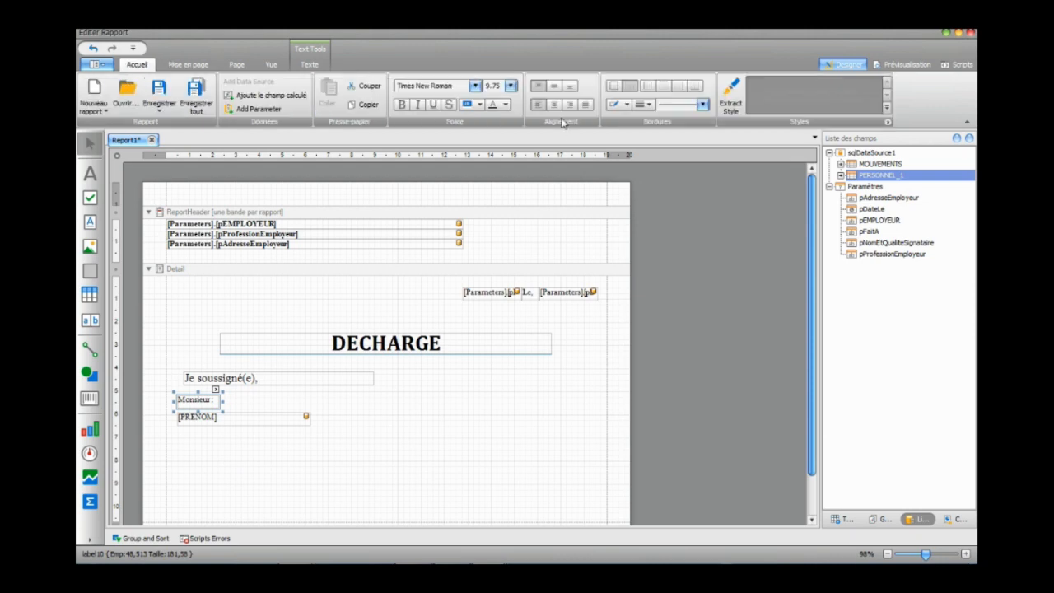
{"action": "left_click", "coordinate": [554, 88]}
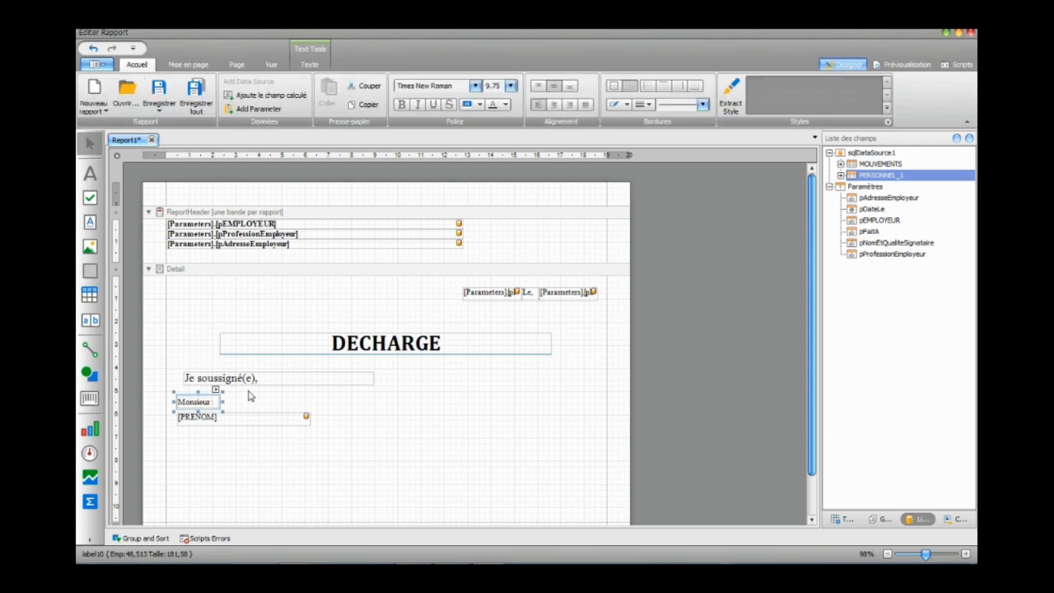
Switch to the Word discharge letter, check the font of the "Monsieur :" wording and return to the report.
{"action": "left_click", "coordinate": [247, 416]}
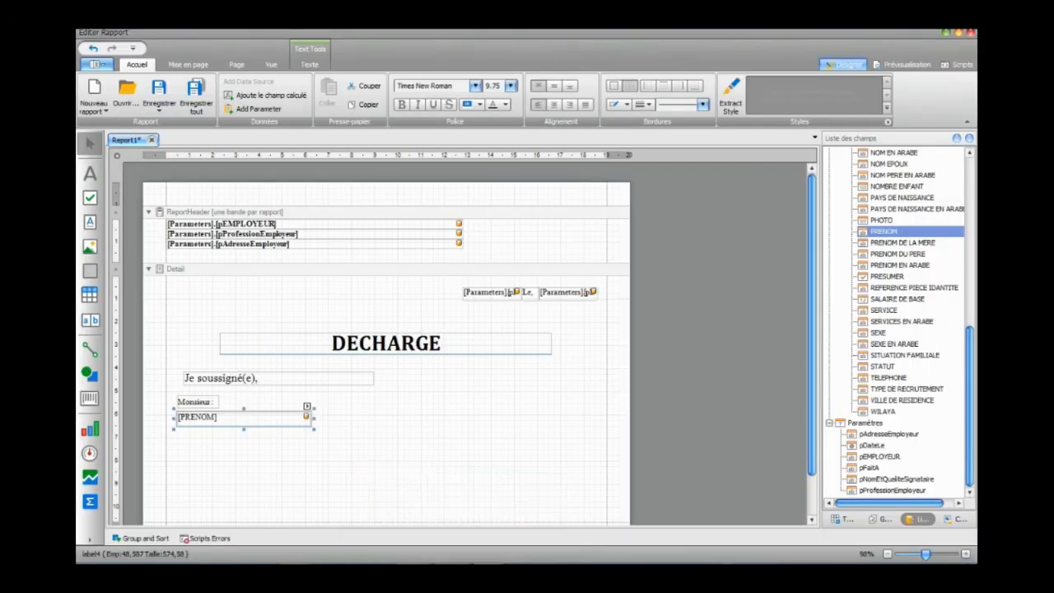
{"action": "key", "text": "alt+Tab"}
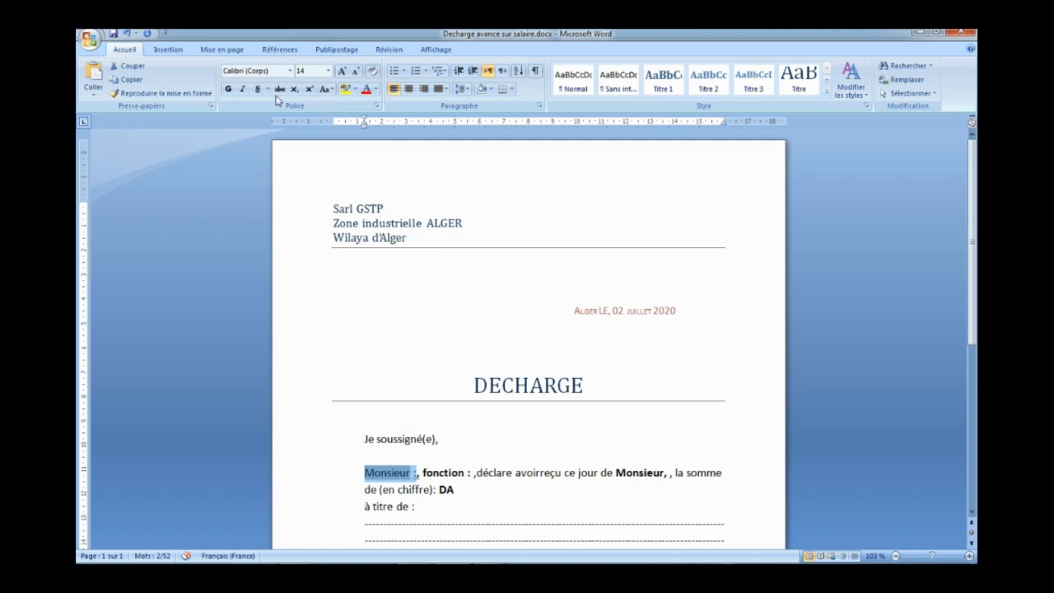
{"action": "left_click", "coordinate": [393, 475]}
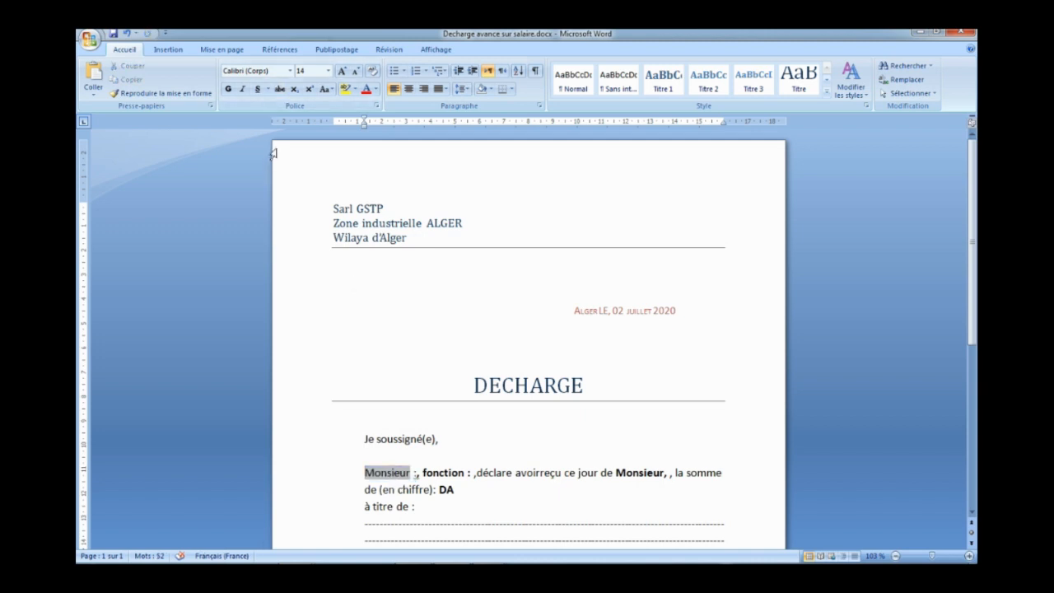
{"action": "key", "text": "alt+Tab"}
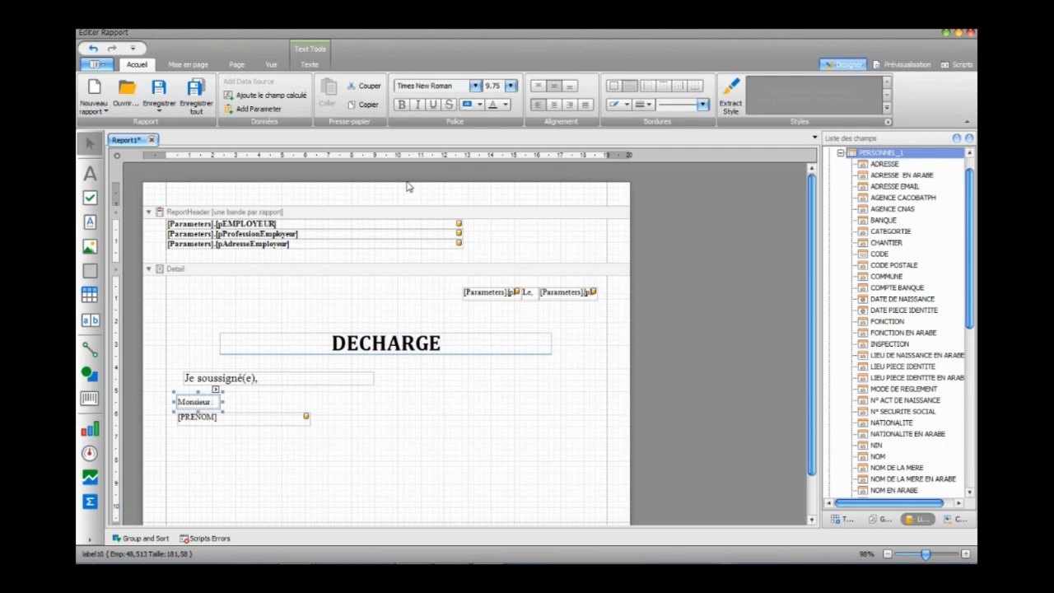
Set the font of the Detail band to Cambria, so that it also applies to the "Monsieur :" label.
{"action": "left_click", "coordinate": [455, 85]}
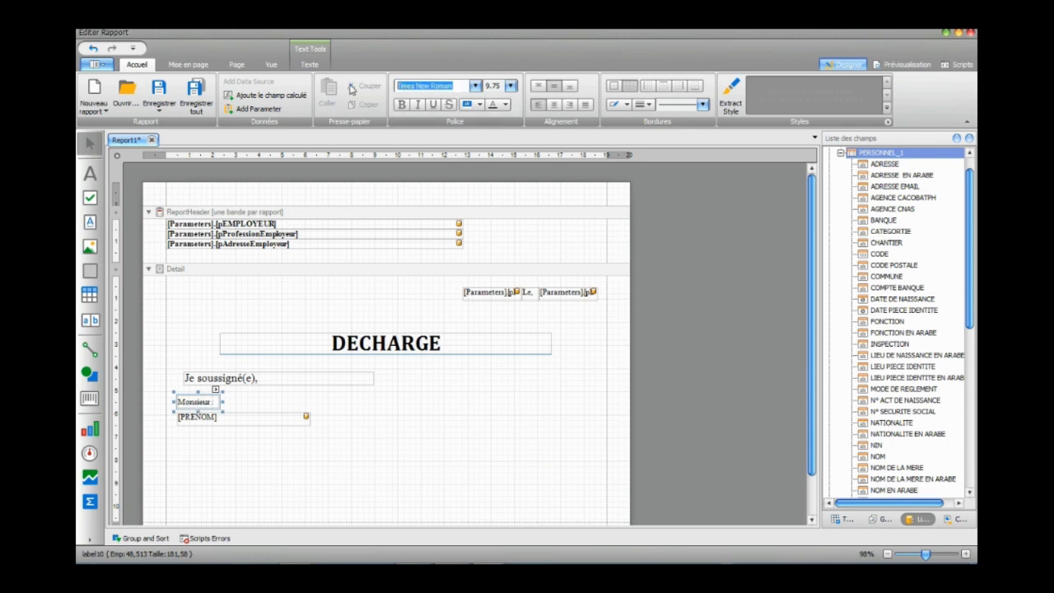
{"action": "left_click", "coordinate": [395, 424]}
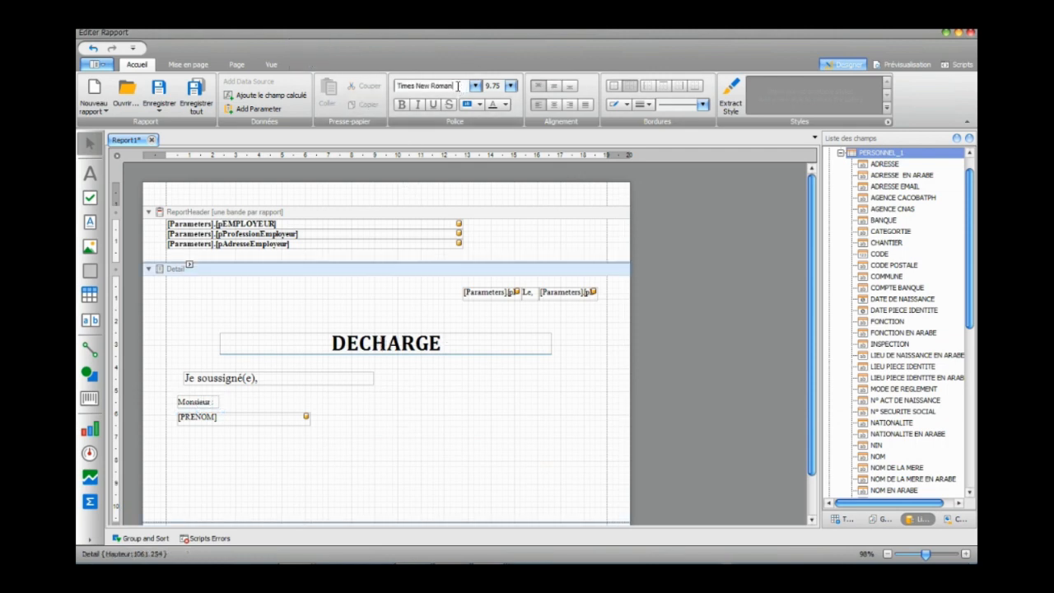
{"action": "left_click_drag", "start_coordinate": [458, 86], "coordinate": [340, 104]}
{"action": "type", "text": "C"}
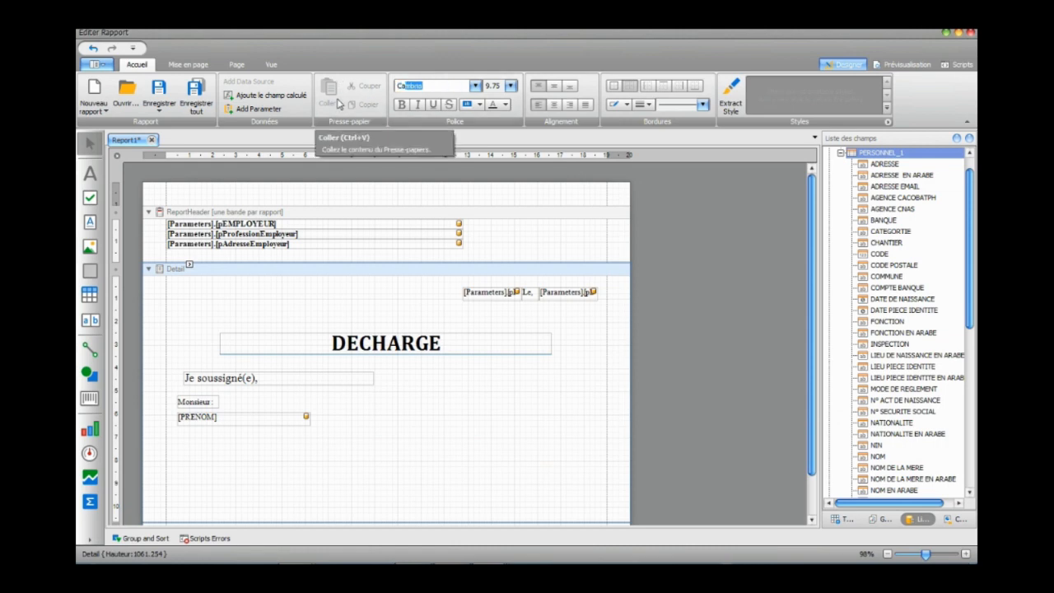
{"action": "type", "text": "am"}
{"action": "key", "text": "Return"}
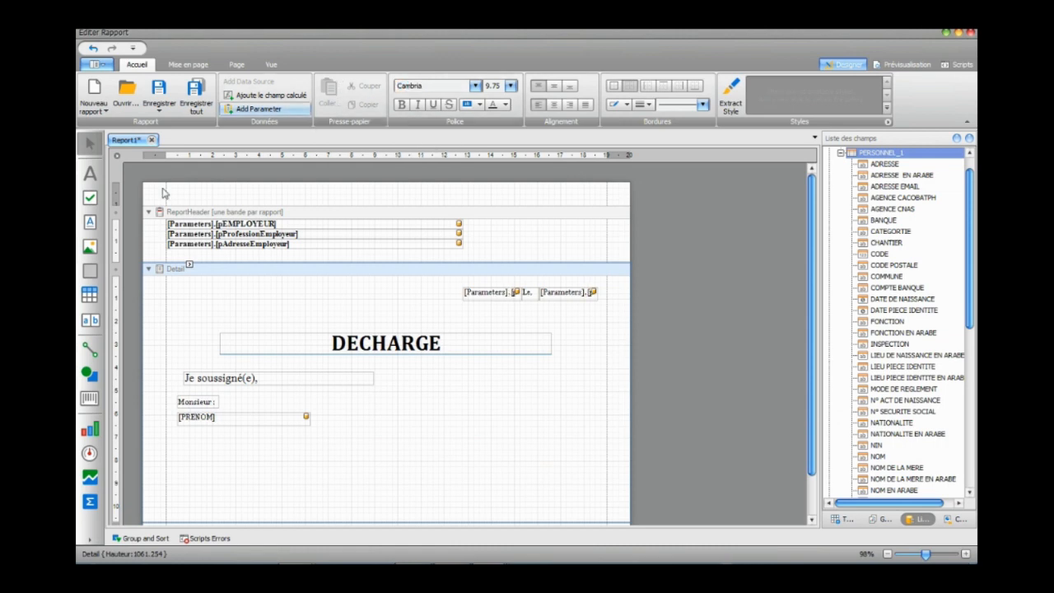
{"action": "left_click", "coordinate": [199, 406]}
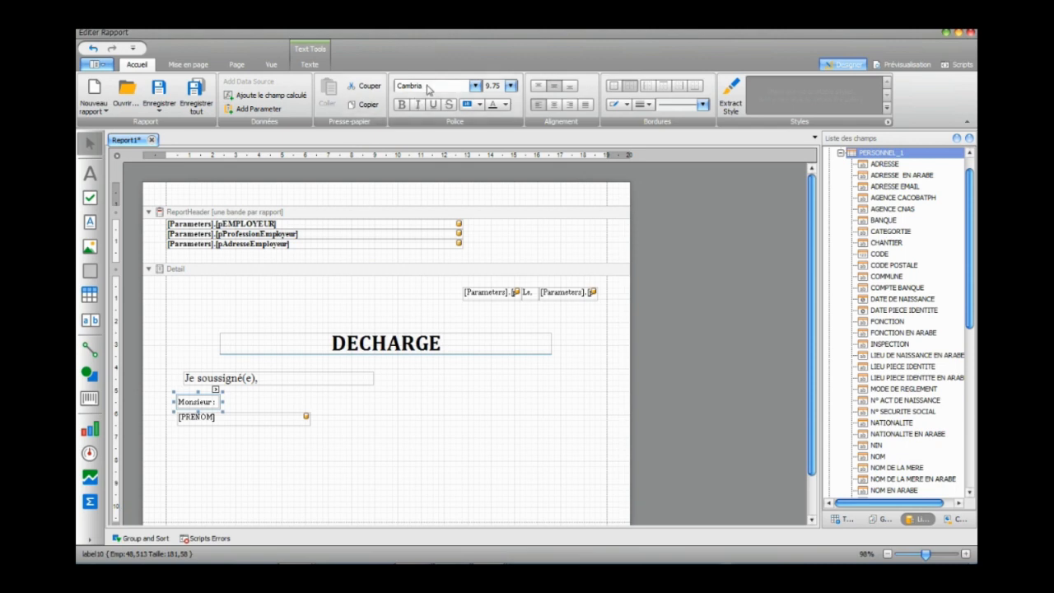
Set the font of the "Je soussigné(e)," label to Cambria.
{"action": "left_click", "coordinate": [210, 375]}
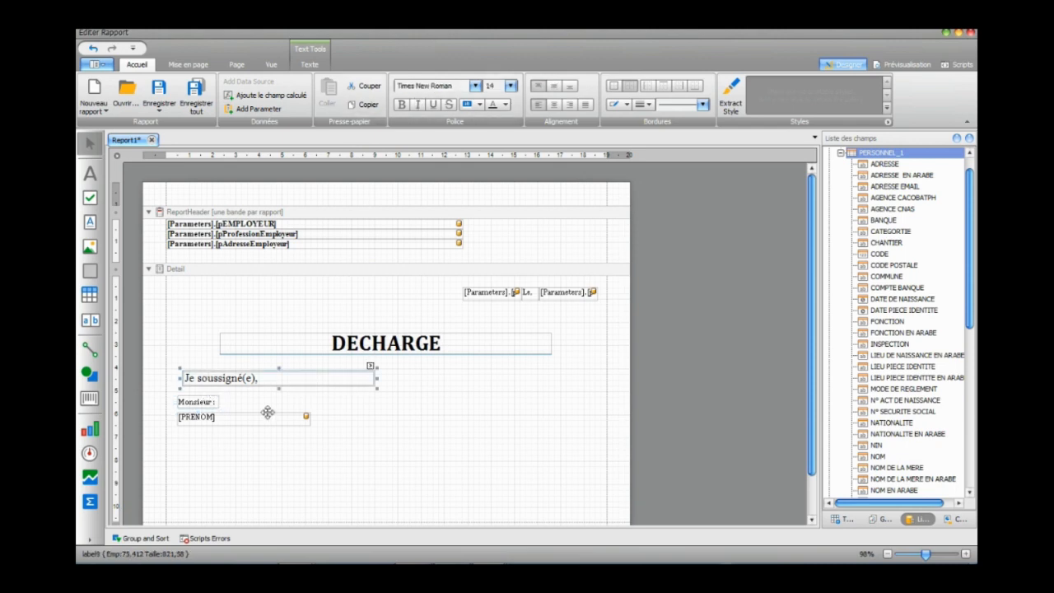
{"action": "left_click", "coordinate": [445, 87]}
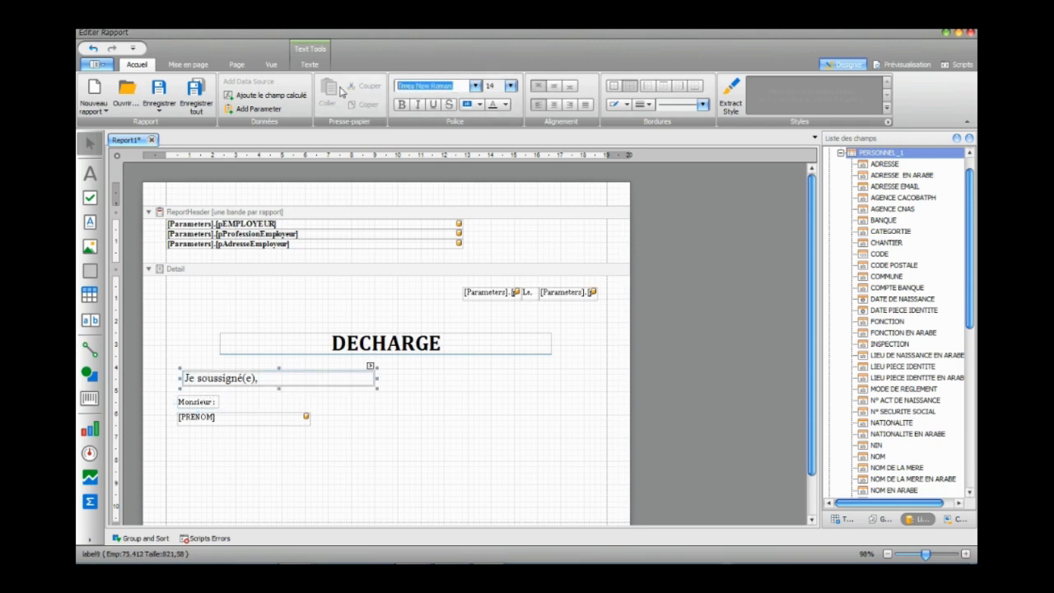
{"action": "type", "text": "Cambria"}
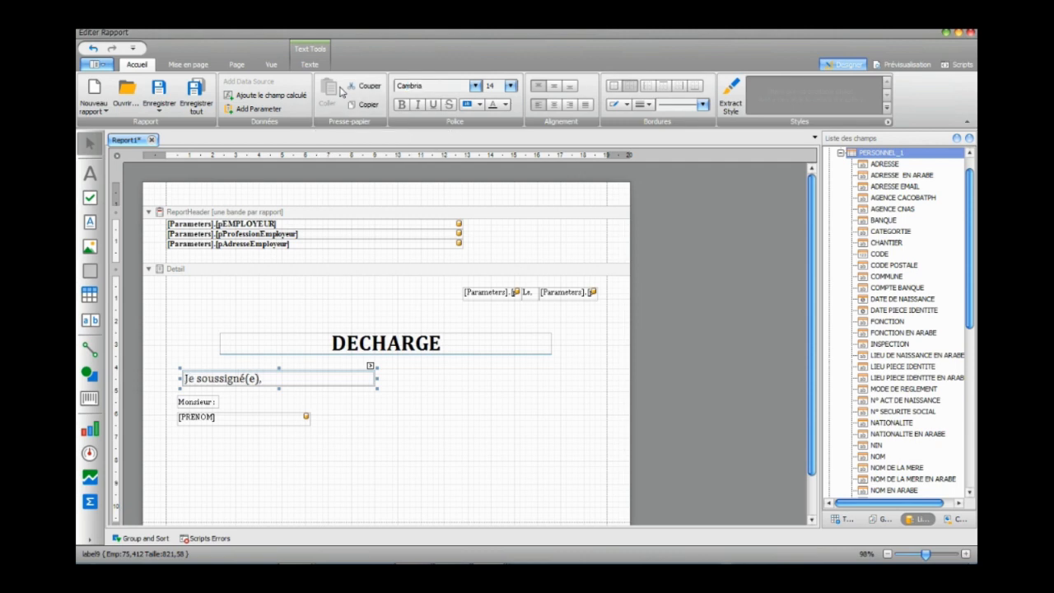
{"action": "key", "text": "Return"}
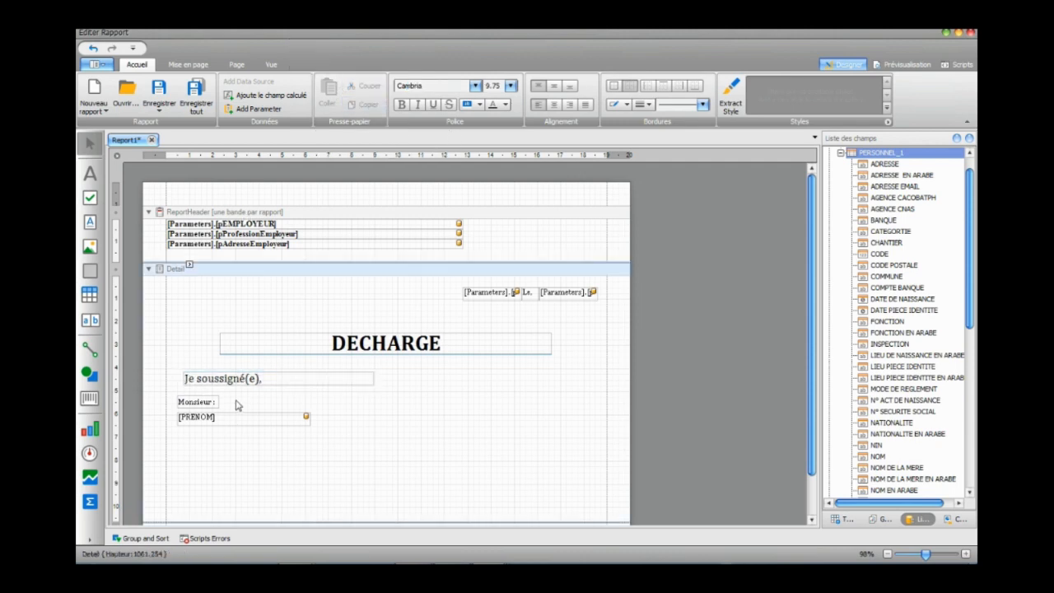
{"action": "left_click", "coordinate": [201, 402]}
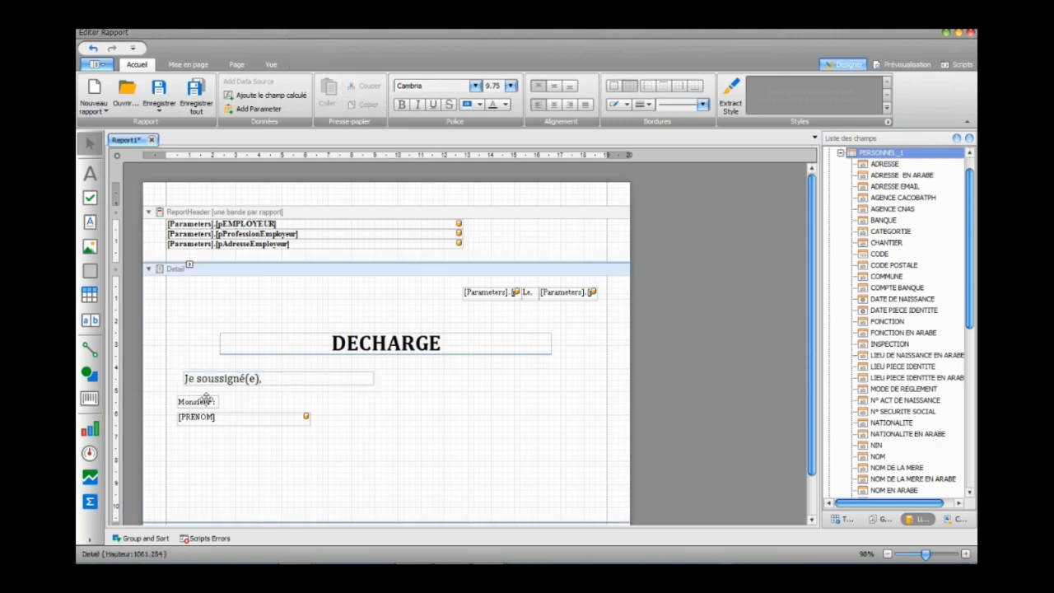
{"action": "left_click", "coordinate": [218, 486]}
Compare the wording after "Monsieur :" in the Word letter with the available fields of the MOUVEMENTS and PERSONNEL_1 tables.
{"action": "key", "text": "alt+Tab"}
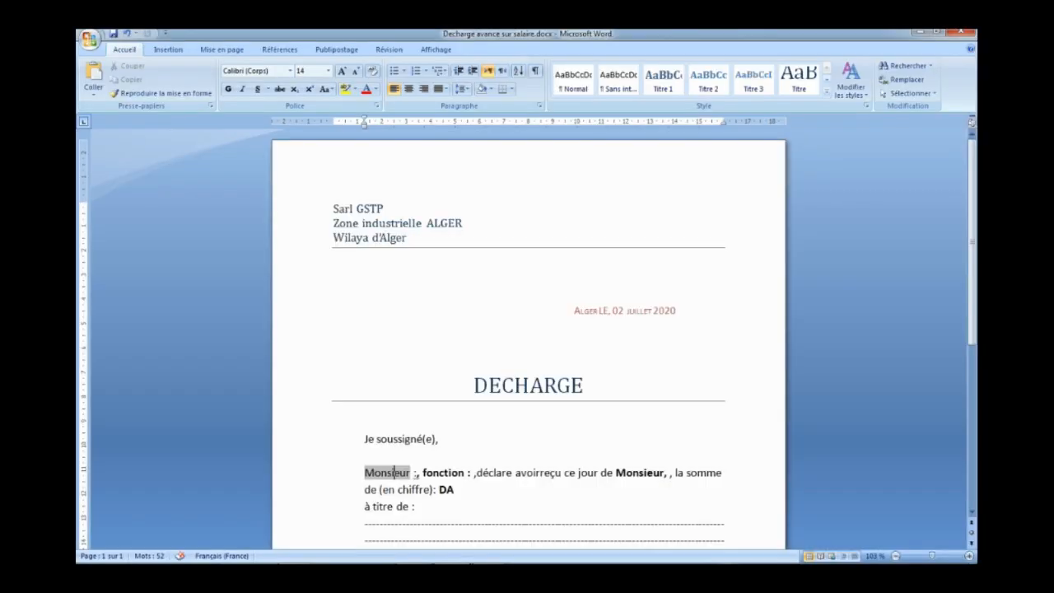
{"action": "key", "text": "alt+Tab"}
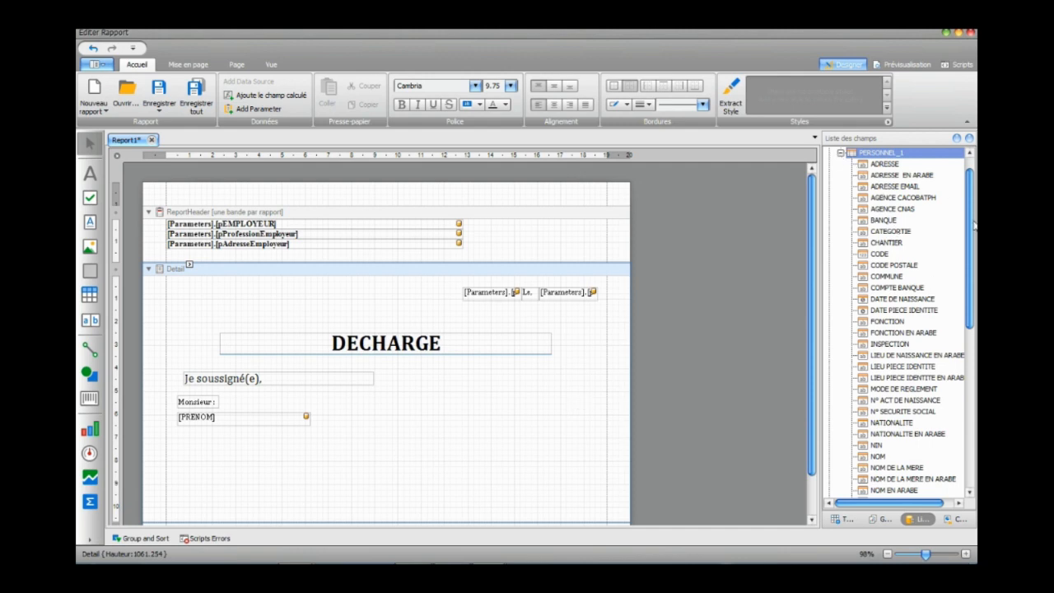
{"action": "scroll", "coordinate": [971, 222], "scroll_direction": "up", "scroll_amount": 1}
{"action": "left_click", "coordinate": [841, 164]}
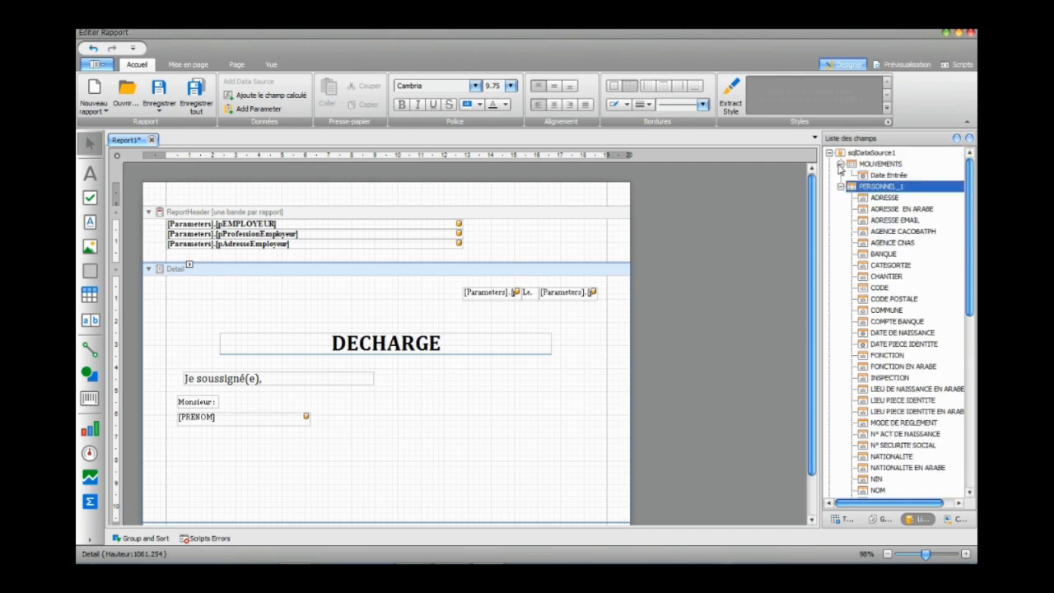
{"action": "left_click", "coordinate": [881, 175]}
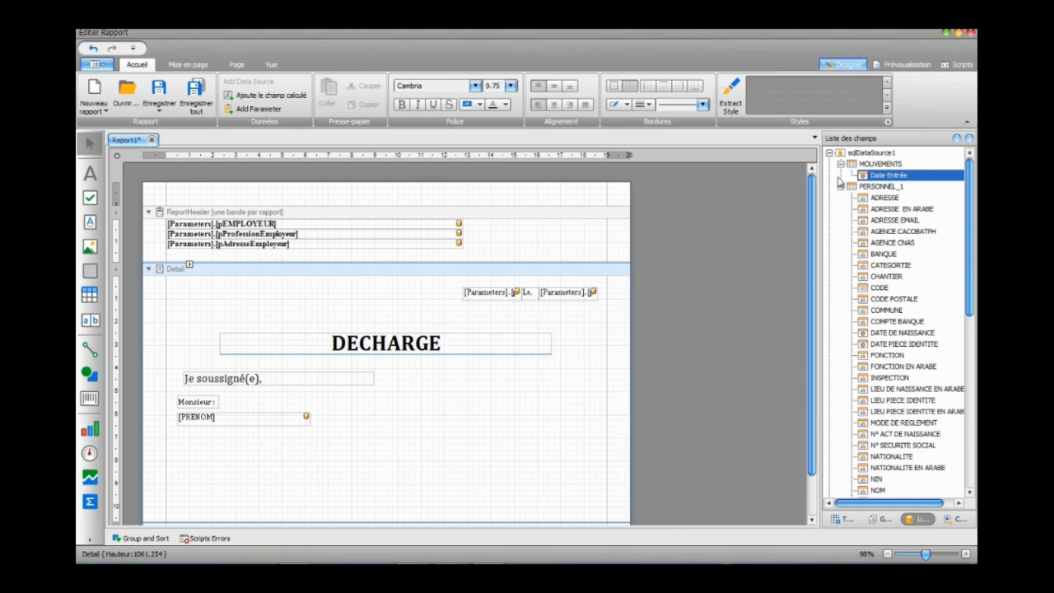
{"action": "left_click", "coordinate": [841, 164]}
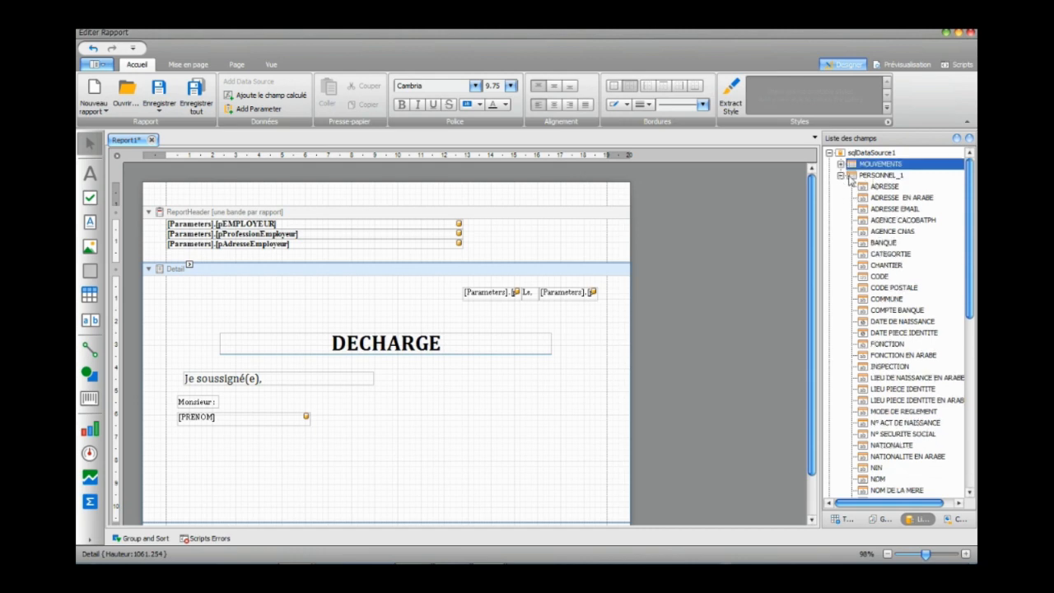
{"action": "left_click", "coordinate": [885, 188]}
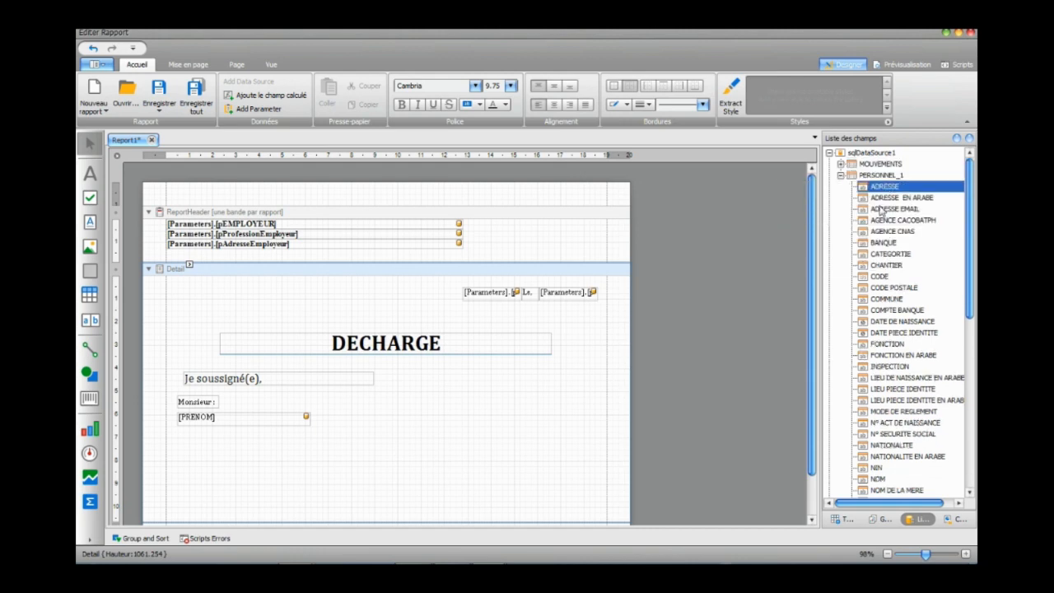
{"action": "left_click", "coordinate": [885, 198]}
{"action": "left_click", "coordinate": [886, 210]}
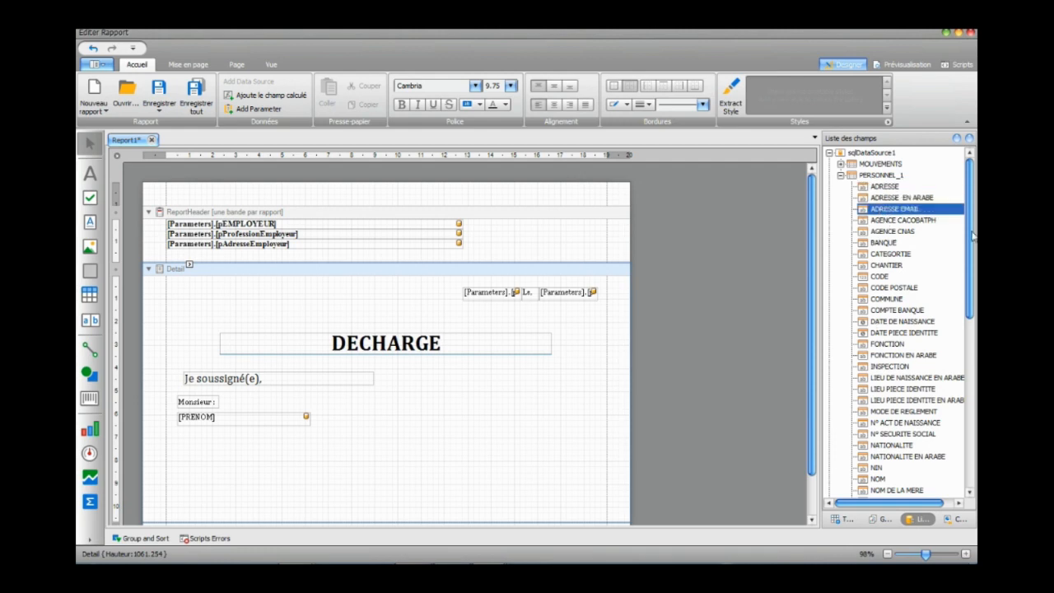
{"action": "left_click_drag", "start_coordinate": [973, 237], "coordinate": [976, 346]}
{"action": "mouse_move", "coordinate": [976, 241]}
{"action": "left_mouse_down"}
{"action": "mouse_move", "coordinate": [976, 225]}
{"action": "mouse_move", "coordinate": [970, 377]}
{"action": "mouse_move", "coordinate": [973, 236]}
{"action": "left_mouse_up"}
{"action": "key", "text": "alt+Tab"}
{"action": "key", "text": "alt+Tab"}
Place the NOM field of PERSONNEL_1 directly after the "Monsieur :" label, make it bold and centre its text vertically.
{"action": "left_click", "coordinate": [890, 290]}
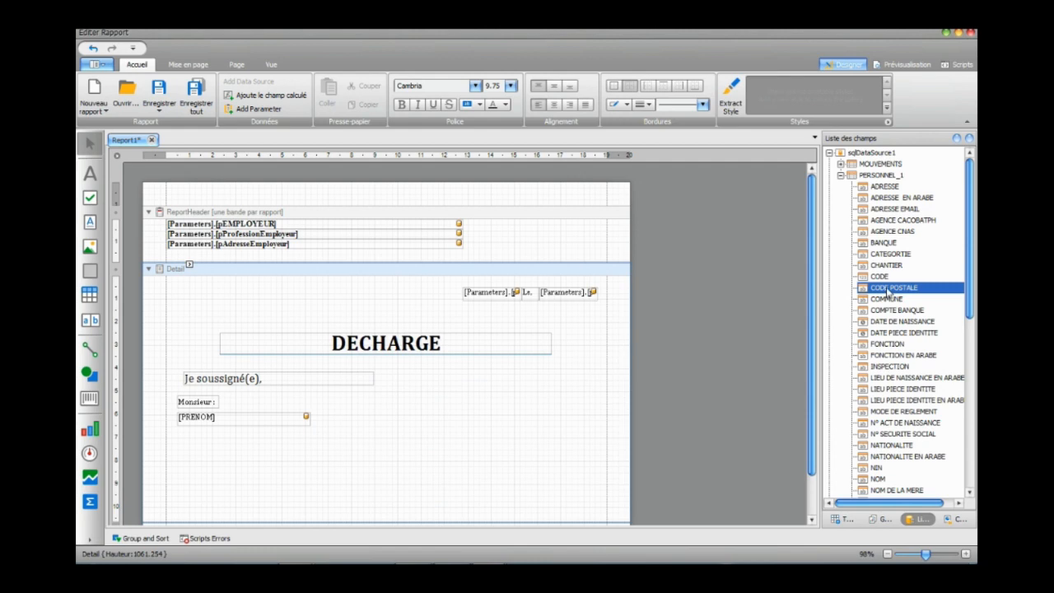
{"action": "type", "text": "no"}
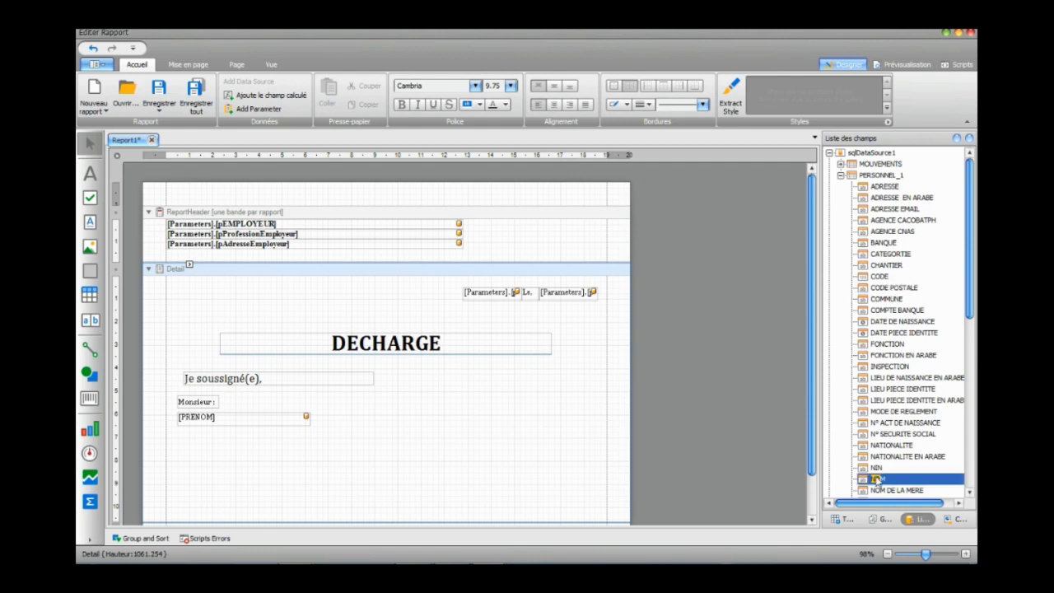
{"action": "left_click_drag", "start_coordinate": [878, 479], "coordinate": [353, 414]}
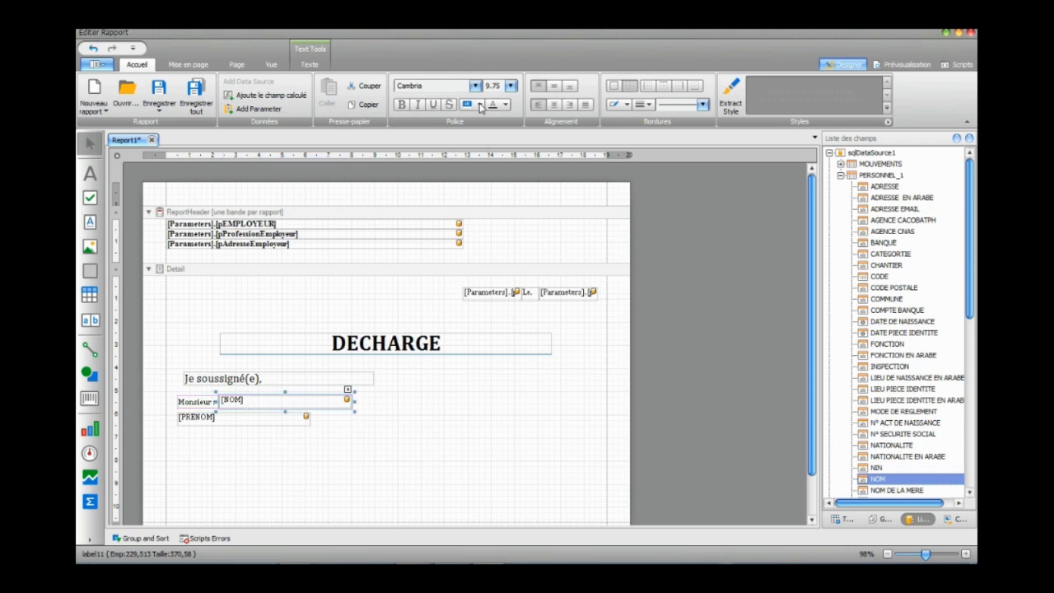
{"action": "left_click", "coordinate": [401, 103]}
{"action": "left_click", "coordinate": [554, 86]}
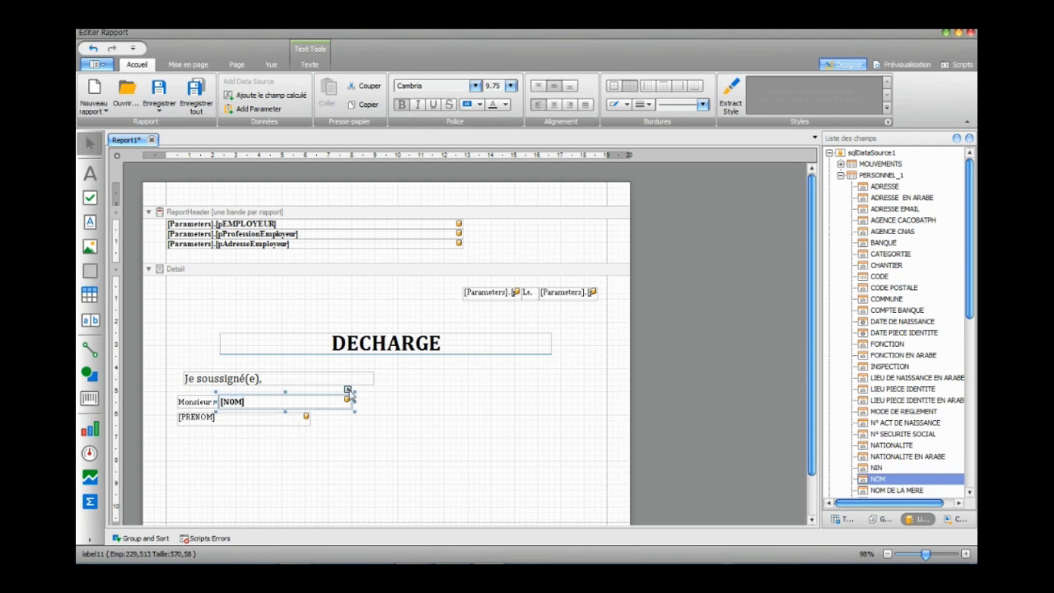
Open the NOM field's expression for editing and append a quoted blank separator and a plus sign after [NOM].
{"action": "left_click", "coordinate": [348, 389]}
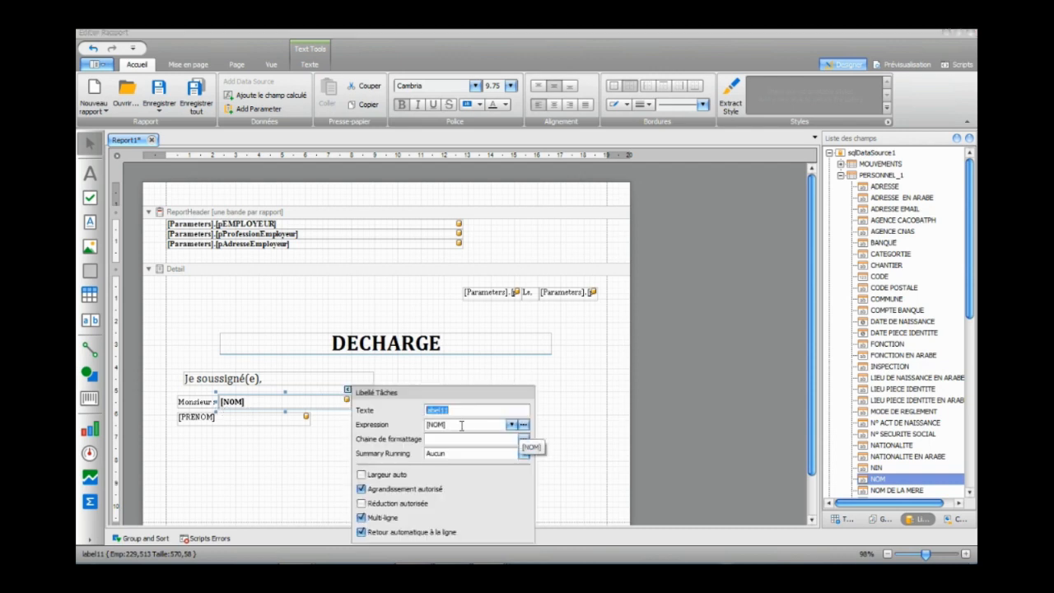
{"action": "left_click", "coordinate": [348, 388]}
{"action": "left_click", "coordinate": [348, 389]}
{"action": "left_click", "coordinate": [524, 425]}
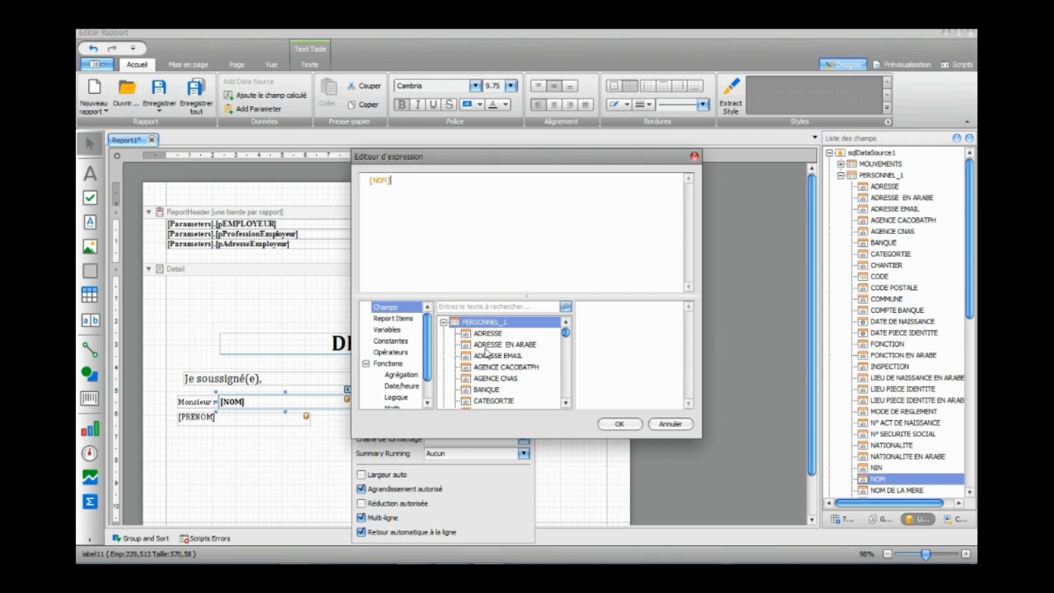
{"action": "scroll", "coordinate": [568, 335], "scroll_direction": "down", "scroll_amount": 5}
{"action": "scroll", "coordinate": [570, 334], "scroll_direction": "up", "scroll_amount": 5}
{"action": "left_click", "coordinate": [497, 356]}
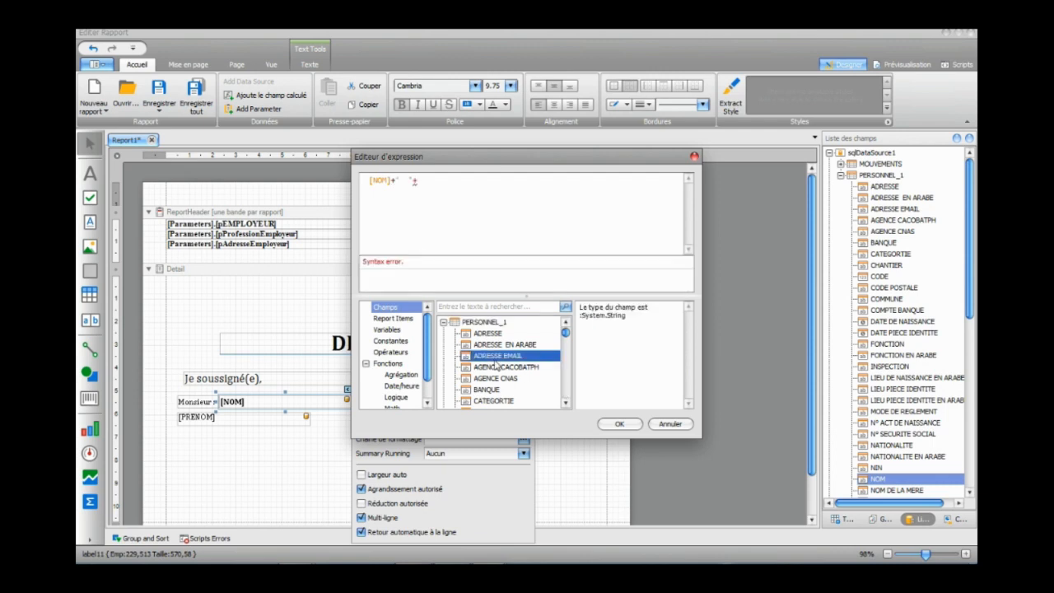
Search the fields for "pre", append PRENOM to complete [NOM]+' '+[PRENOM], and apply the expression.
{"action": "left_click", "coordinate": [469, 306]}
{"action": "type", "text": "pre"}
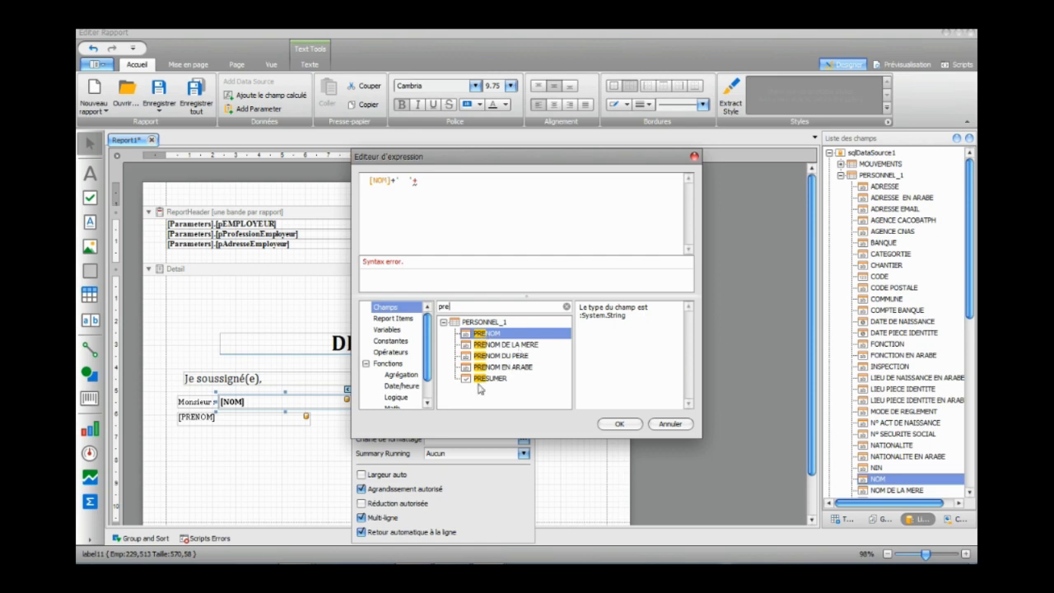
{"action": "left_click", "coordinate": [485, 335]}
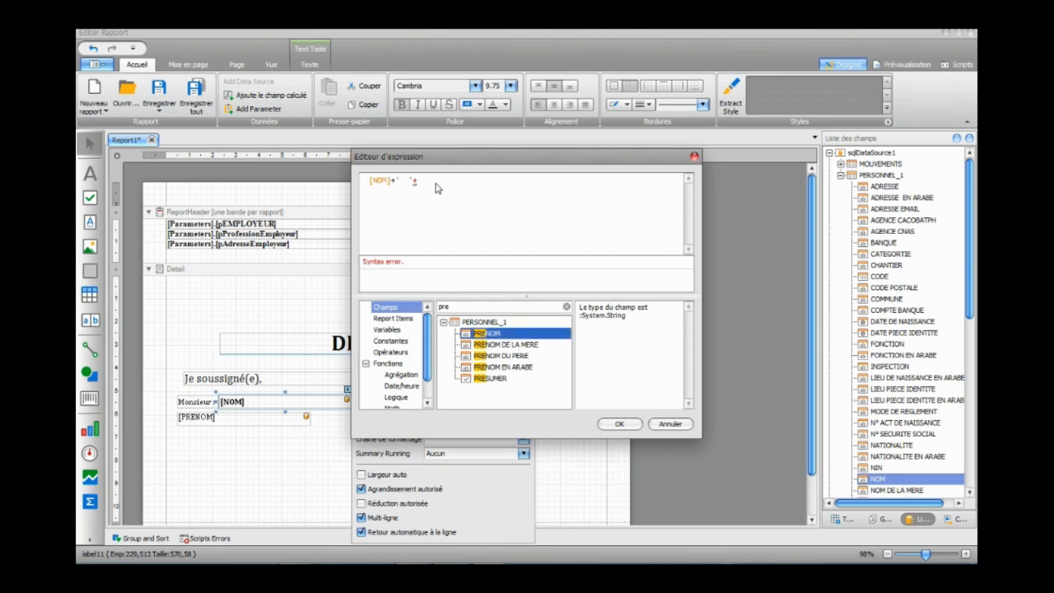
{"action": "double_click", "coordinate": [483, 336]}
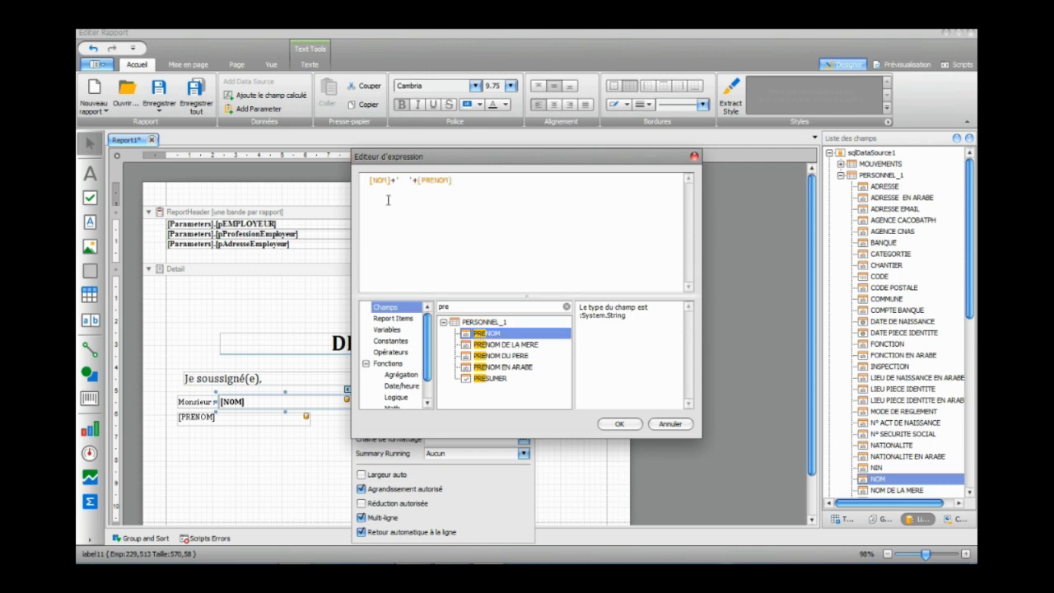
{"action": "left_click", "coordinate": [620, 424]}
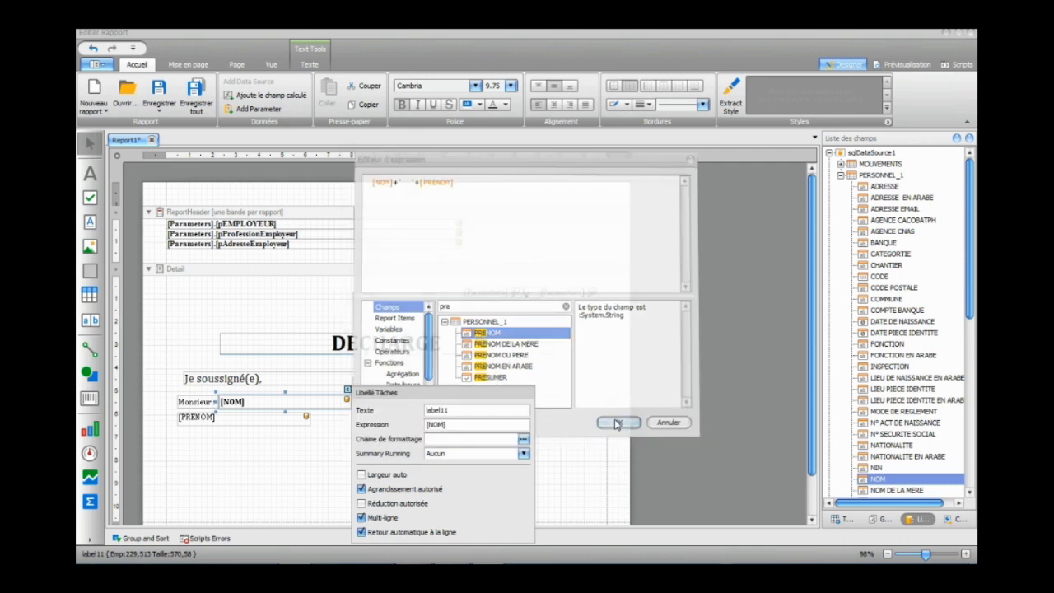
{"action": "left_click", "coordinate": [312, 456]}
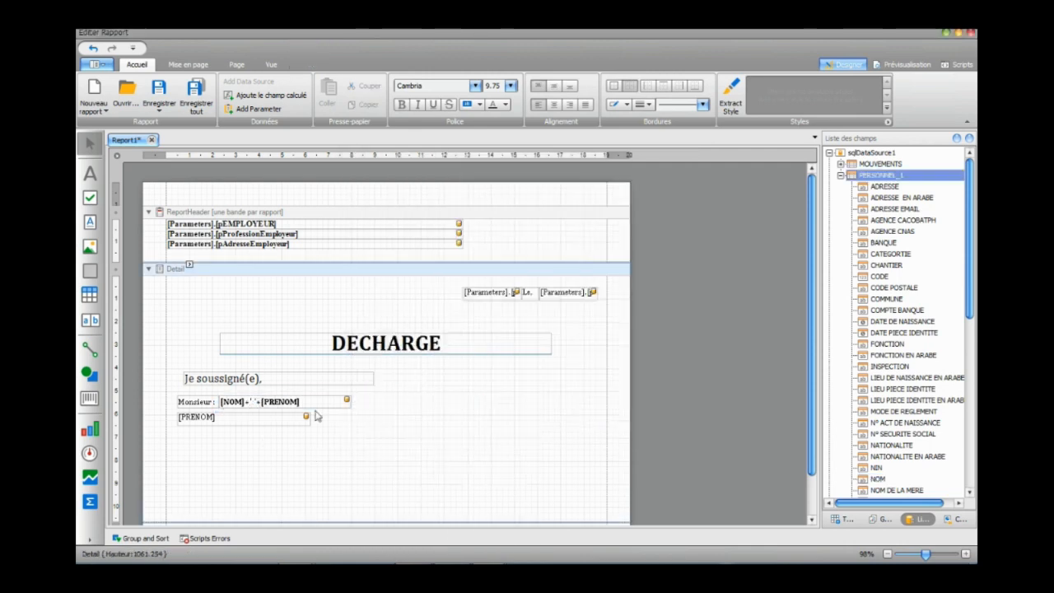